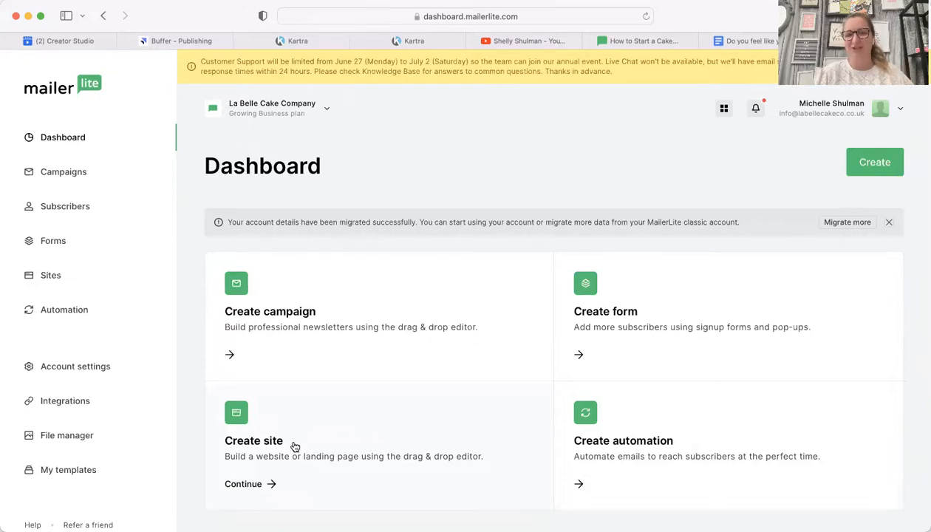
Step: Create a site named 'Breadcrumbing', attach all subscriber groups, and continue to template selection
{"action": "left_click", "coordinate": [293, 443]}
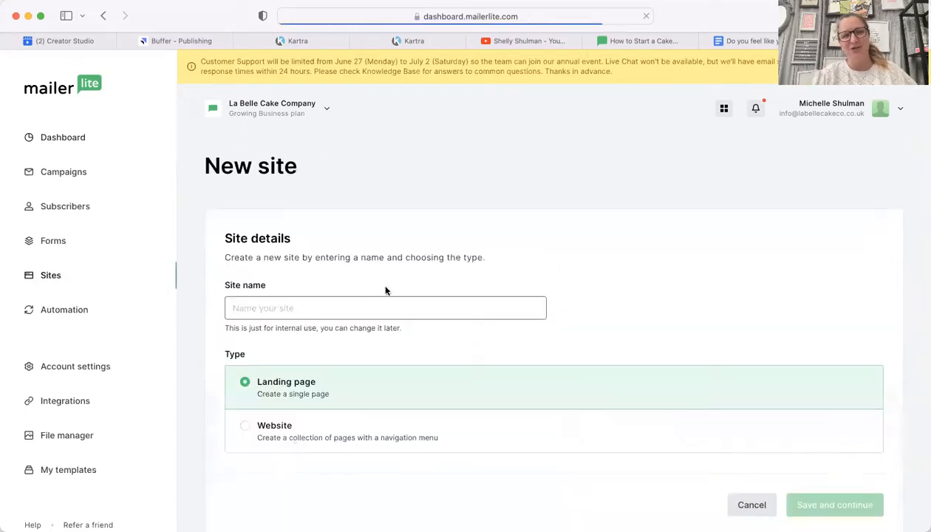
{"action": "type", "text": "Brea"}
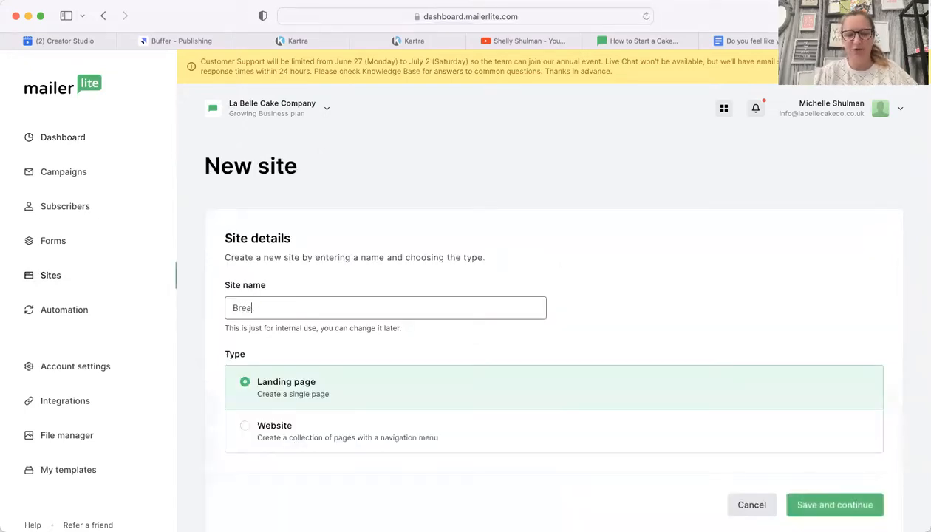
{"action": "type", "text": "dcrumbing"}
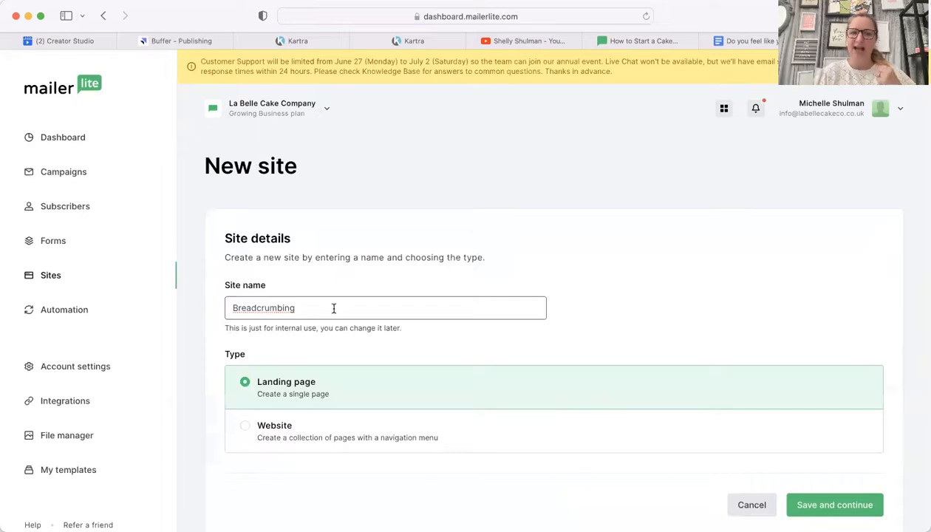
{"action": "left_click", "coordinate": [844, 512]}
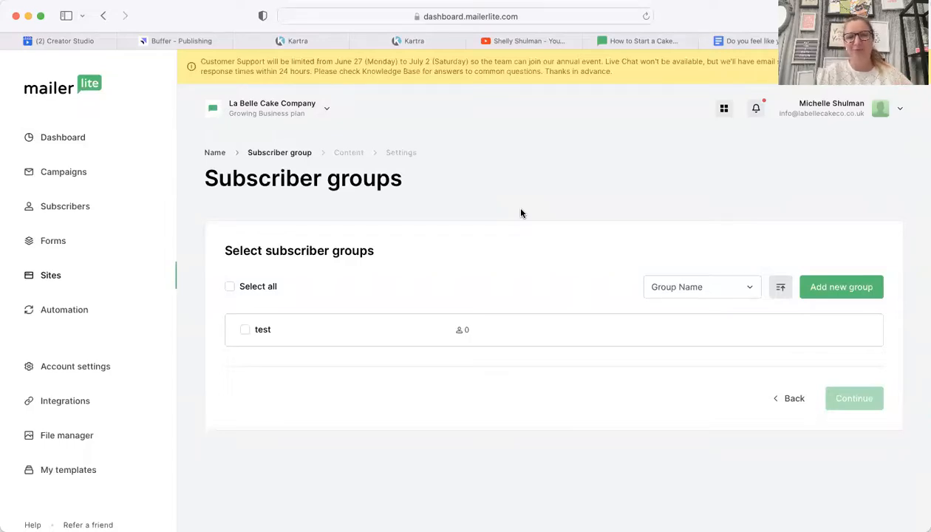
{"action": "left_click", "coordinate": [229, 286]}
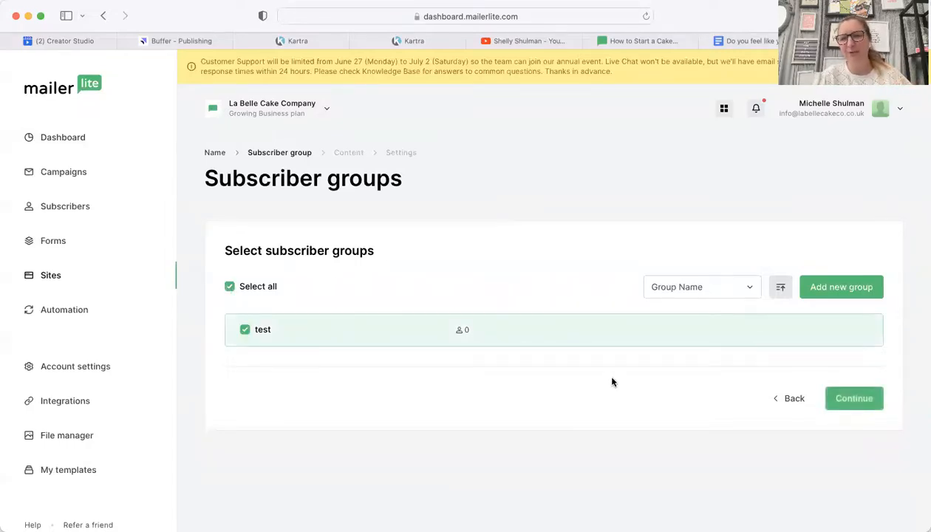
{"action": "left_click", "coordinate": [856, 398]}
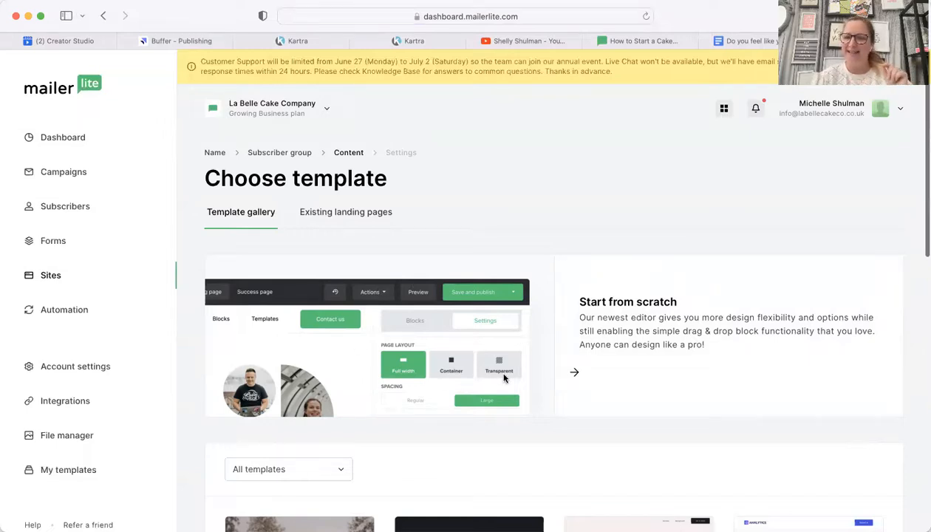
Step: Start the landing page from scratch and switch to the cake business sales page
{"action": "scroll", "coordinate": [504, 378], "scroll_direction": "down", "scroll_amount": 3}
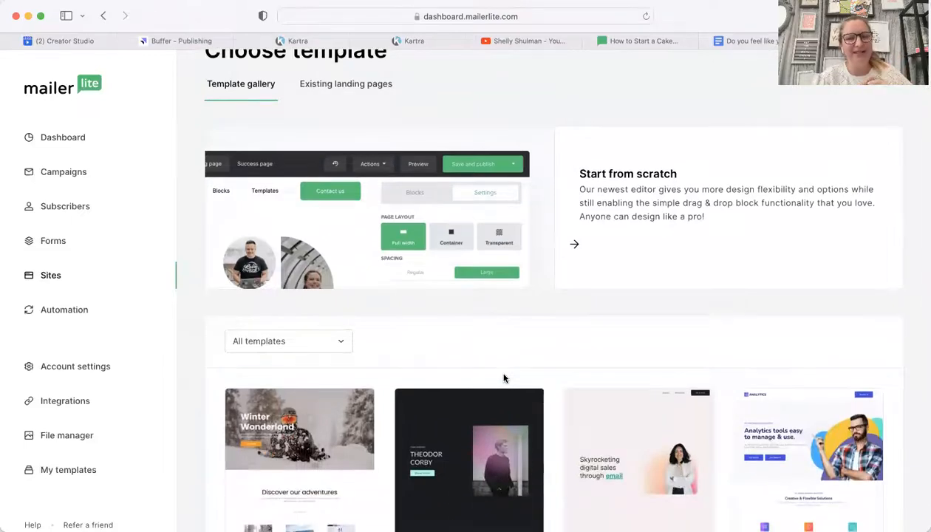
{"action": "scroll", "coordinate": [504, 378], "scroll_direction": "down", "scroll_amount": 1}
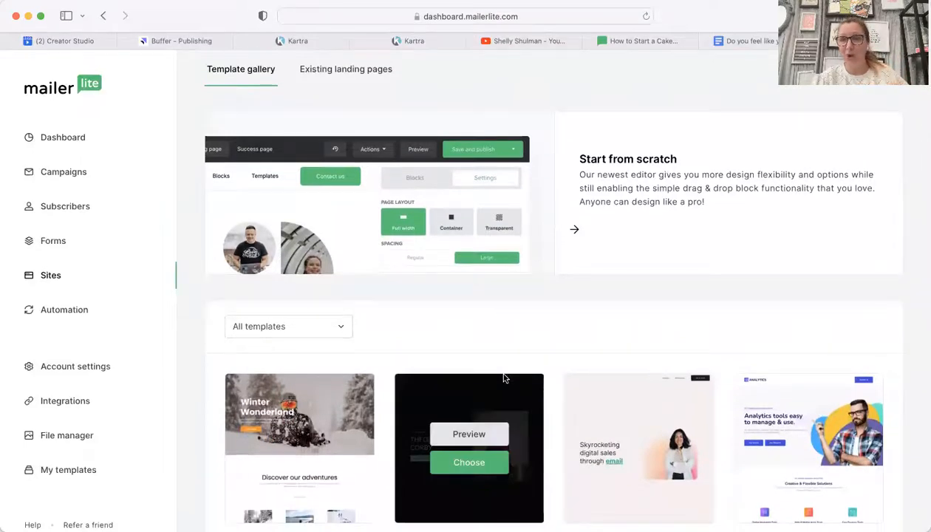
{"action": "scroll", "coordinate": [504, 378], "scroll_direction": "up", "scroll_amount": 3}
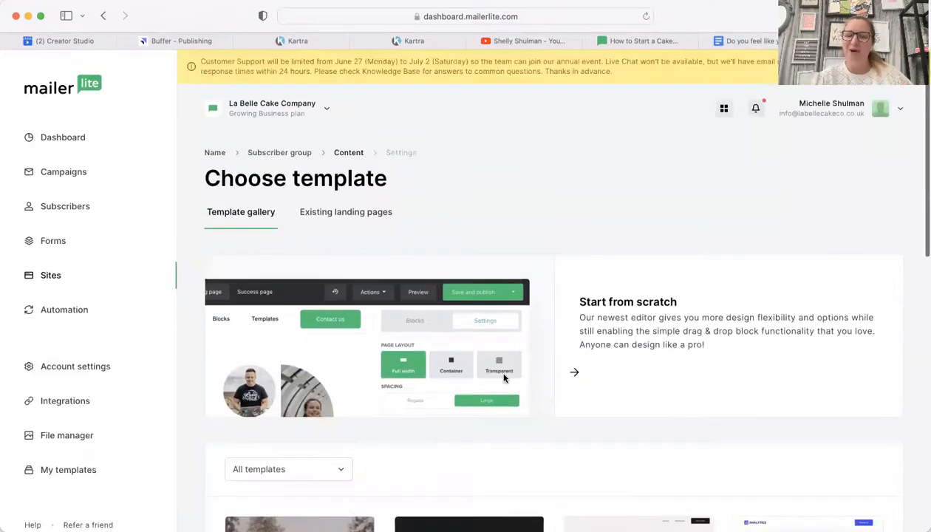
{"action": "left_click", "coordinate": [639, 331]}
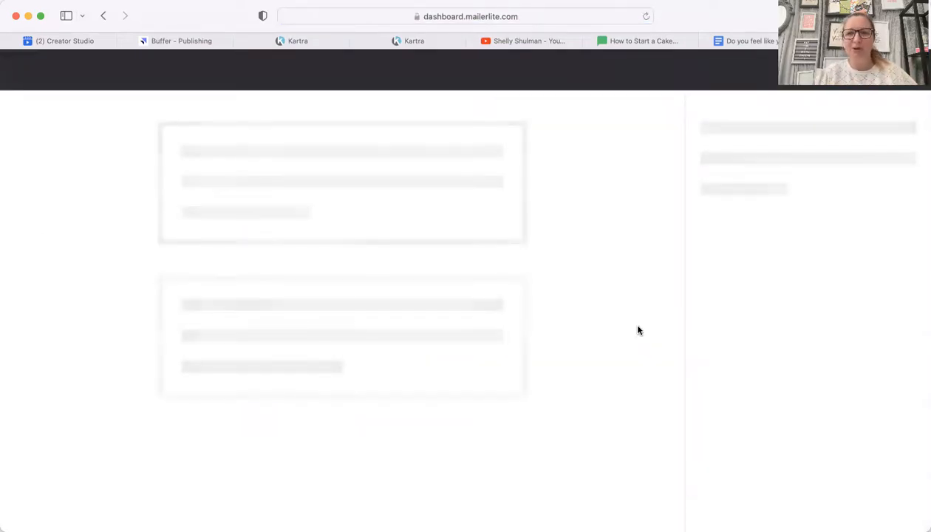
{"action": "left_click", "coordinate": [649, 42]}
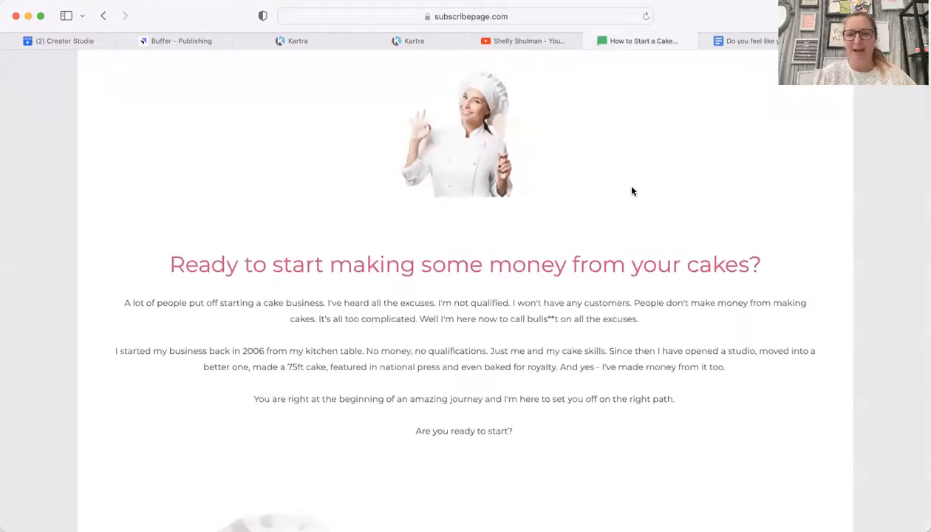
Step: Look through the cake sales page for reference, then return to the MailerLite editor
{"action": "scroll", "coordinate": [631, 192], "scroll_direction": "down", "scroll_amount": 10}
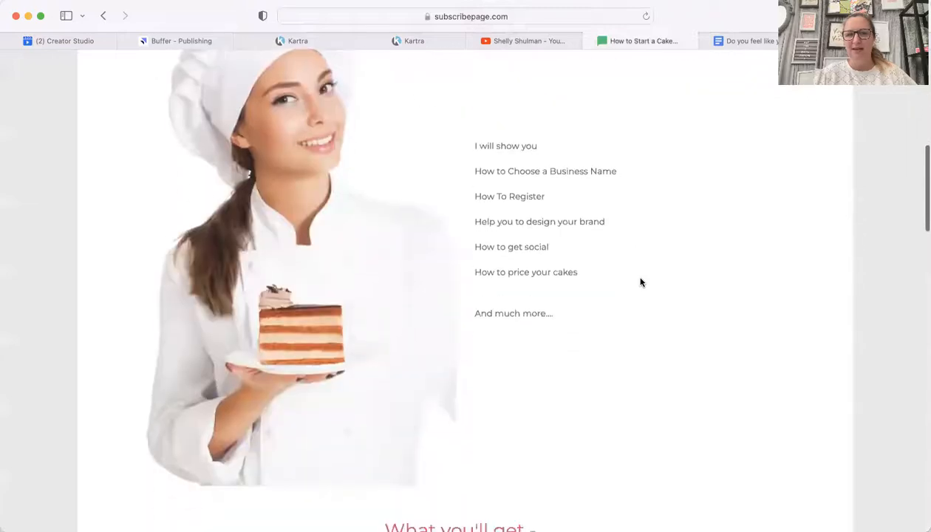
{"action": "scroll", "coordinate": [641, 282], "scroll_direction": "down", "scroll_amount": 15}
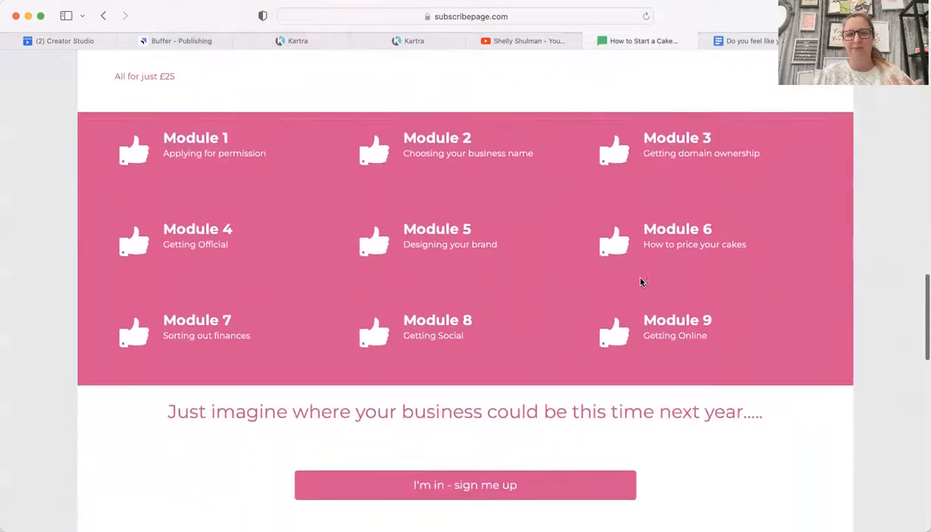
{"action": "scroll", "coordinate": [640, 281], "scroll_direction": "down", "scroll_amount": 10}
{"action": "scroll", "coordinate": [557, 225], "scroll_direction": "up", "scroll_amount": 4}
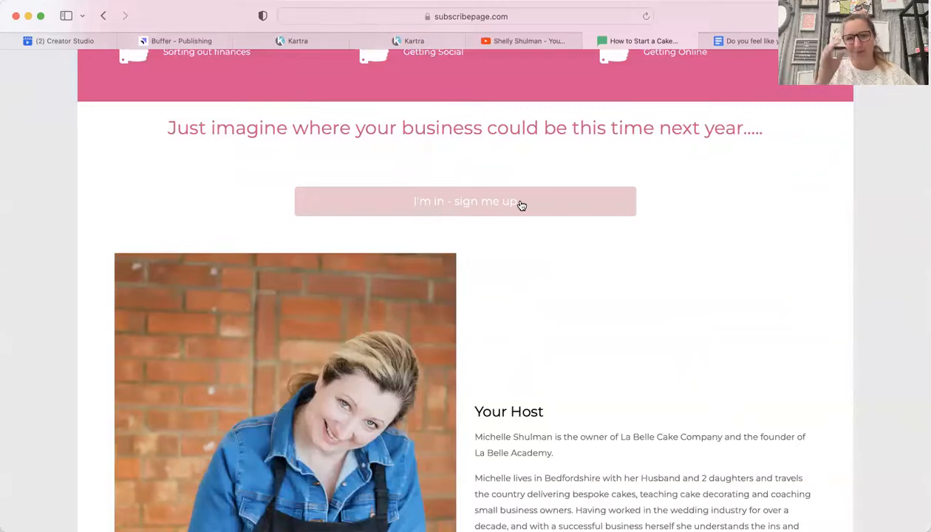
{"action": "scroll", "coordinate": [521, 205], "scroll_direction": "down", "scroll_amount": 6}
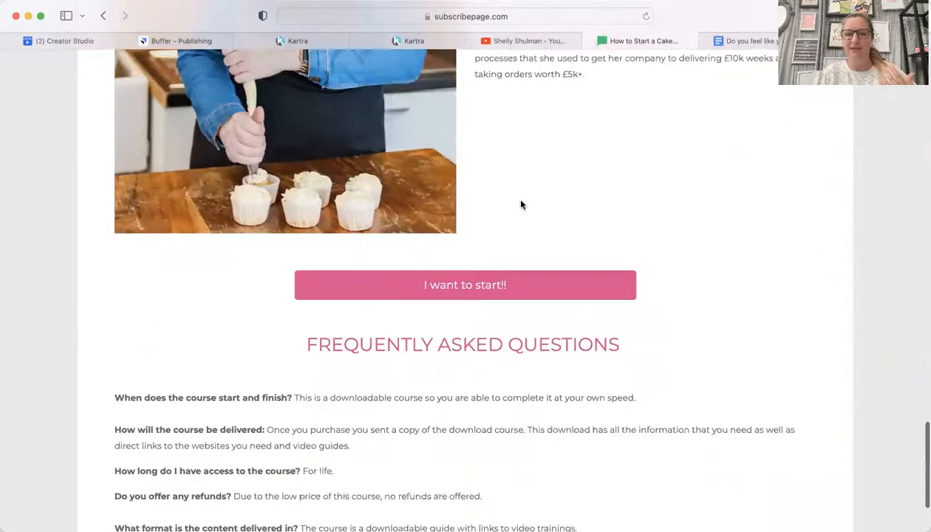
{"action": "scroll", "coordinate": [521, 205], "scroll_direction": "up", "scroll_amount": 12}
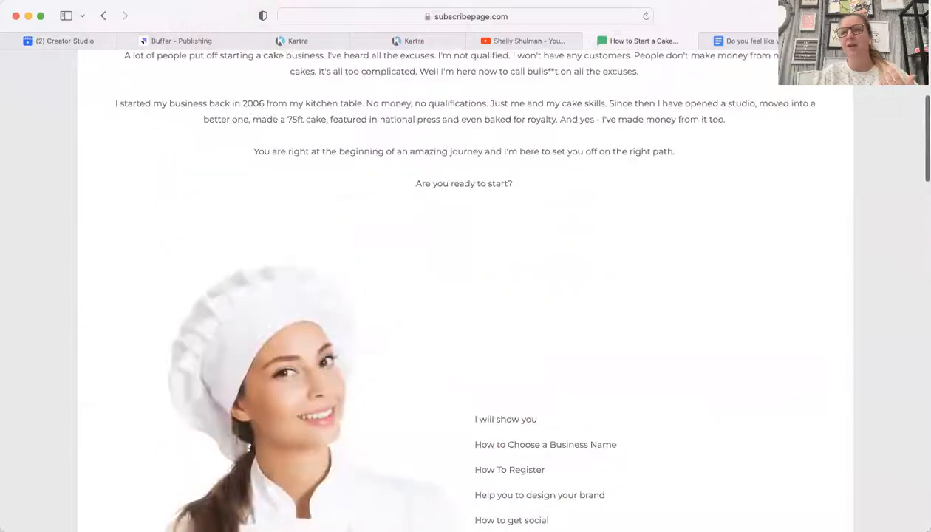
{"action": "left_click", "coordinate": [872, 41]}
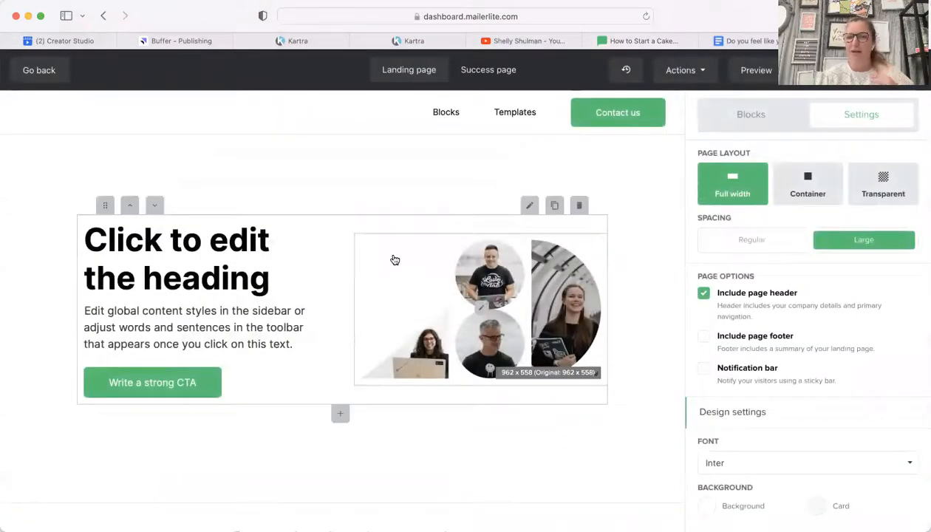
Step: Show the editor's content blocks list, glance at the YouTube and cake page tabs, and come back
{"action": "left_click", "coordinate": [726, 116]}
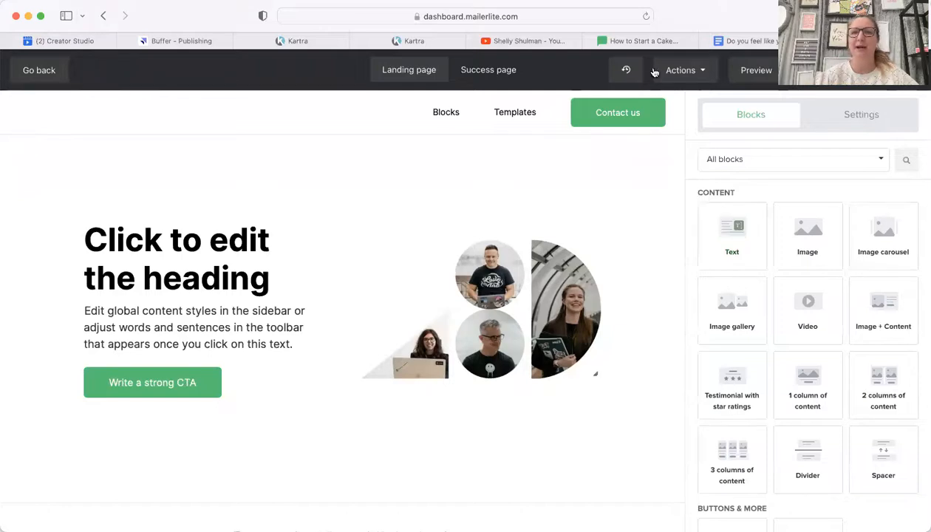
{"action": "left_click", "coordinate": [534, 42]}
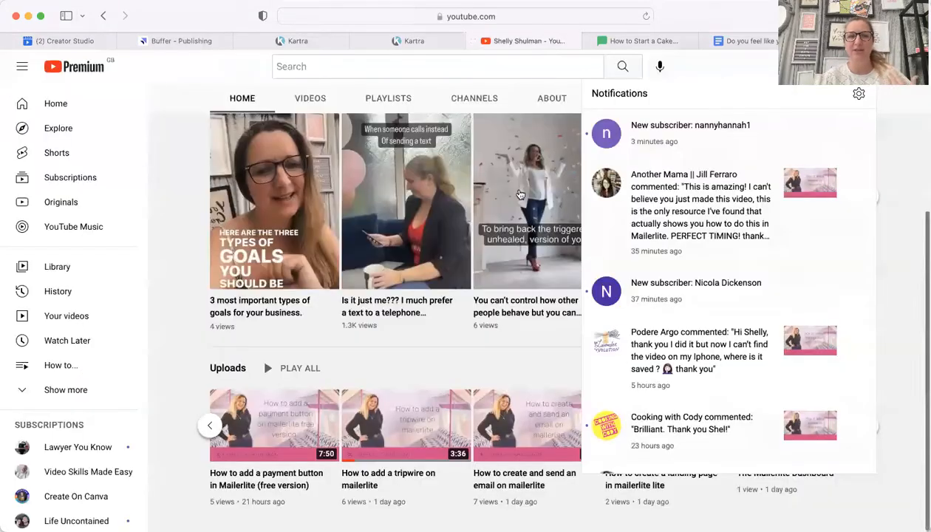
{"action": "left_click", "coordinate": [665, 38]}
{"action": "scroll", "coordinate": [582, 177], "scroll_direction": "up", "scroll_amount": 5}
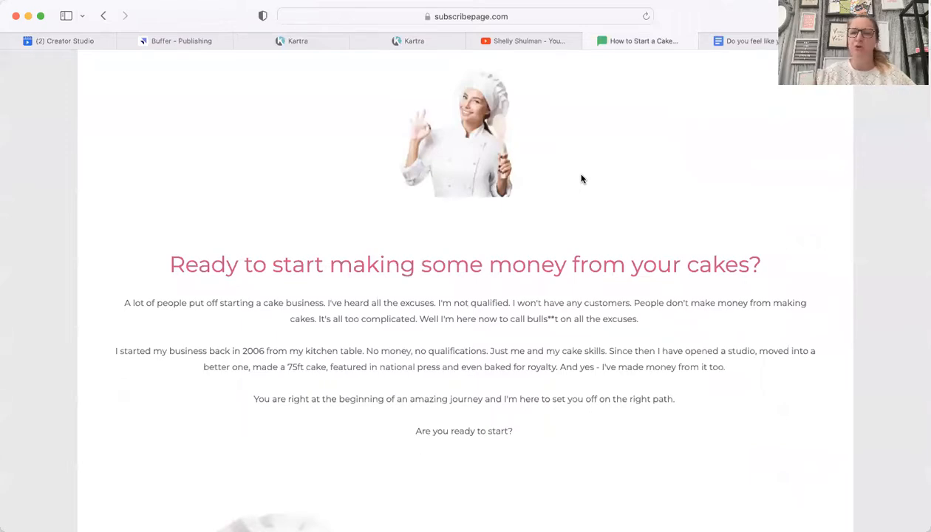
{"action": "left_click", "coordinate": [846, 40]}
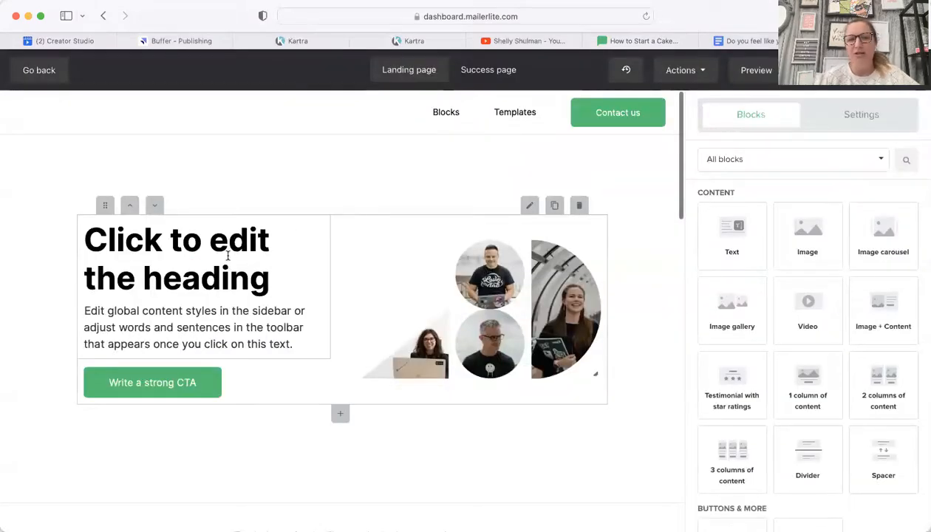
Step: Replace the placeholder heading with 'Breadcrumbing Workshop', correcting typos along the way
{"action": "left_click_drag", "start_coordinate": [275, 270], "coordinate": [104, 229]}
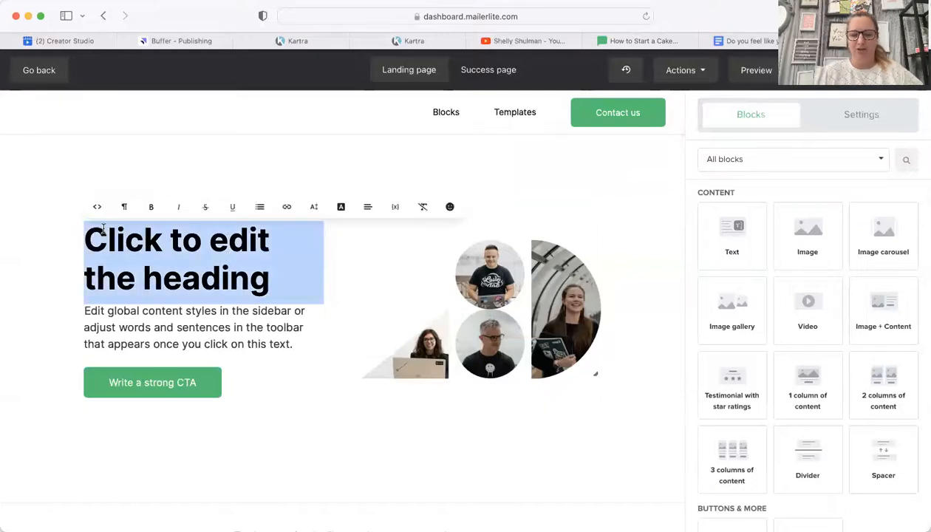
{"action": "type", "text": "Breadc"}
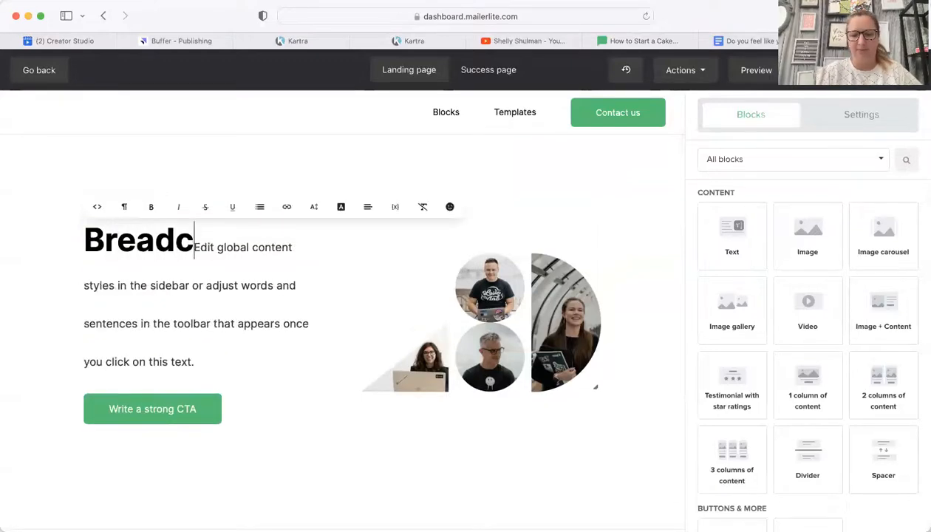
{"action": "type", "text": "rumbing Worh"}
{"action": "key", "text": "BackSpace"}
{"action": "type", "text": "ksopt"}
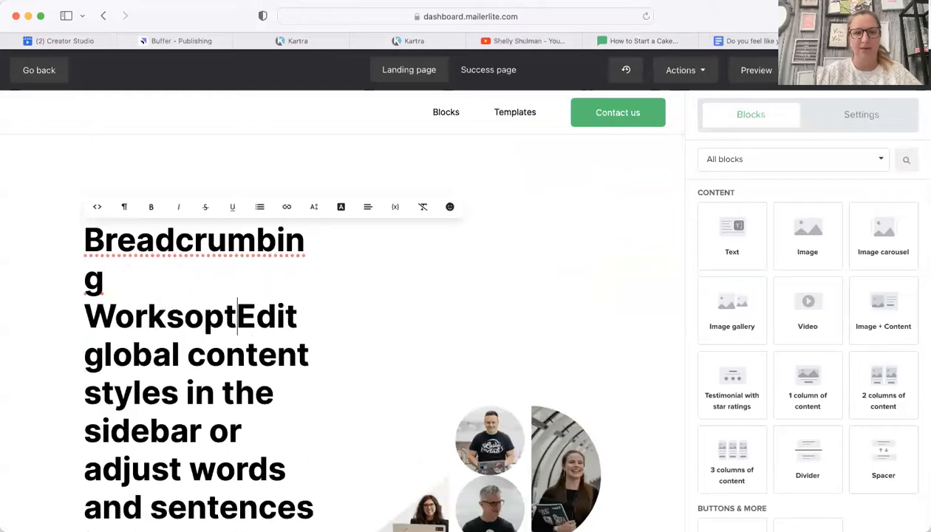
{"action": "key", "text": "BackSpace"}
{"action": "key", "text": "BackSpace"}
{"action": "key", "text": "BackSpace"}
{"action": "type", "text": "hope"}
Step: Set the body text to 14px and fix the stray 'e' after Workshop, moving the body text onto its own line
{"action": "left_click_drag", "start_coordinate": [265, 317], "coordinate": [283, 399]}
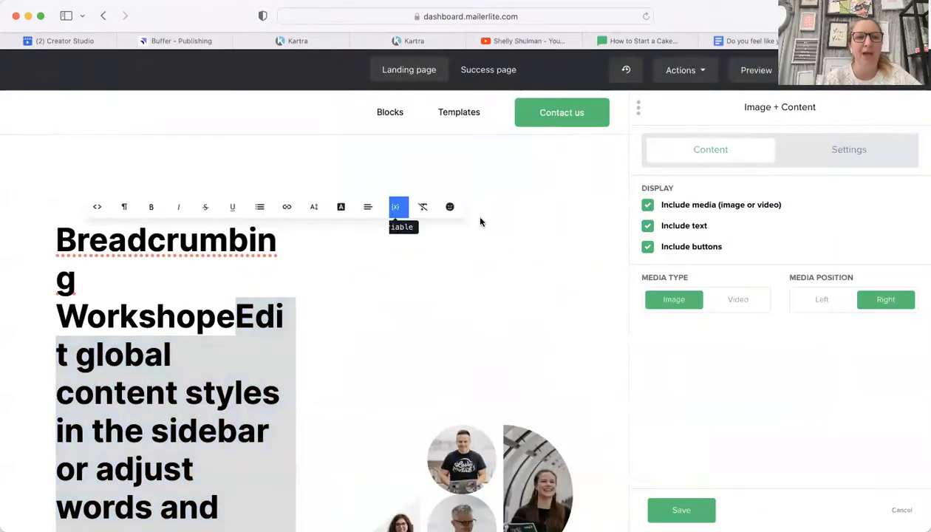
{"action": "left_click", "coordinate": [318, 207]}
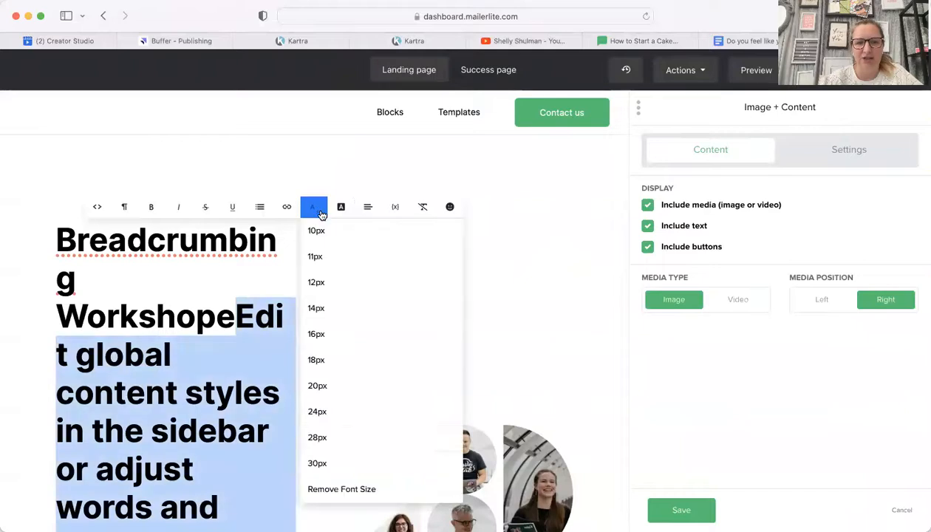
{"action": "left_click", "coordinate": [330, 312]}
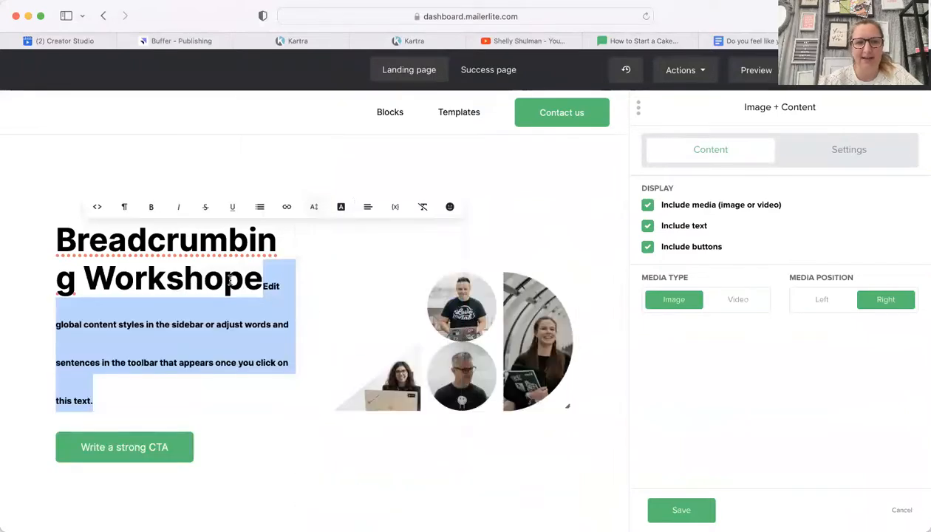
{"action": "left_click", "coordinate": [260, 278]}
{"action": "key", "text": "BackSpace"}
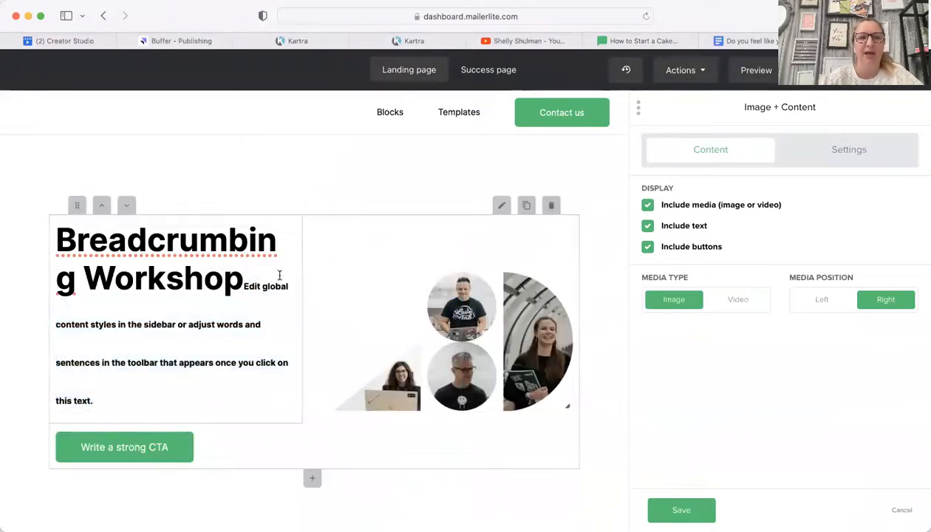
{"action": "key", "text": "Return"}
Step: Set the 'Breadcrumbing Workshop' heading to 20px
{"action": "left_click_drag", "start_coordinate": [263, 288], "coordinate": [56, 238]}
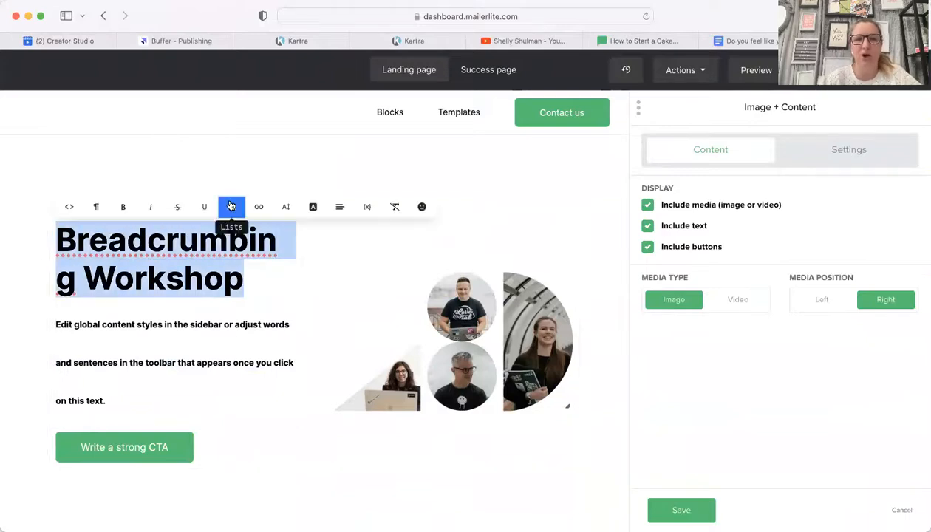
{"action": "left_click", "coordinate": [286, 207]}
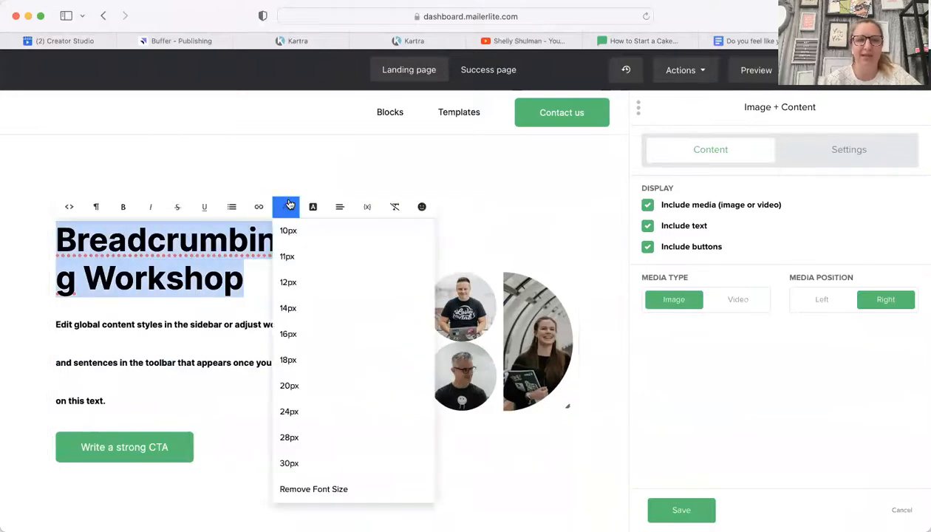
{"action": "left_click", "coordinate": [308, 397]}
{"action": "left_click", "coordinate": [286, 313]}
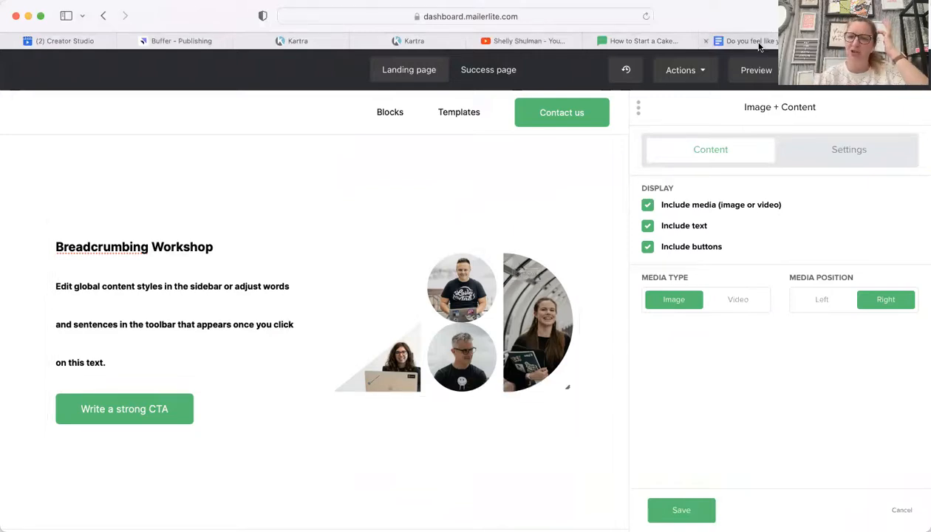
{"action": "mouse_move", "coordinate": [758, 44]}
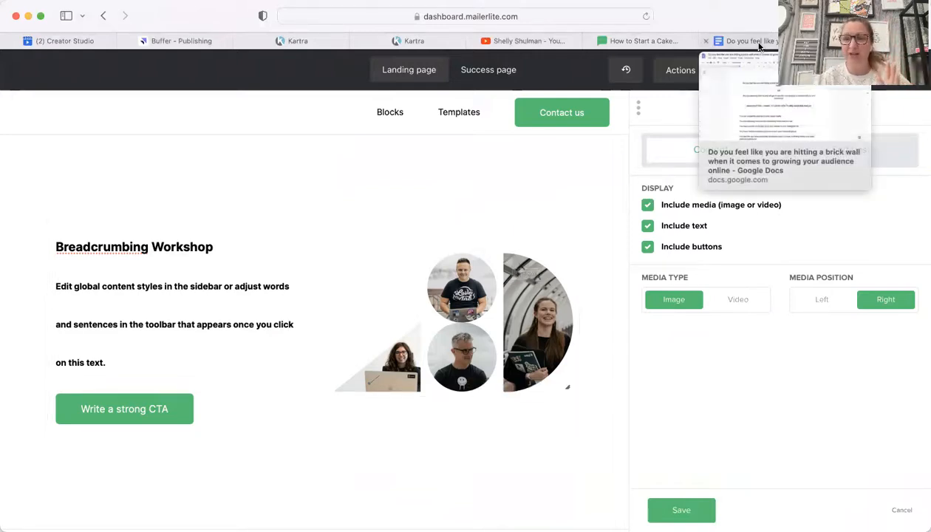
Step: Copy the opening questions from Google Docs and paste them over the placeholder body text
{"action": "left_click", "coordinate": [759, 45]}
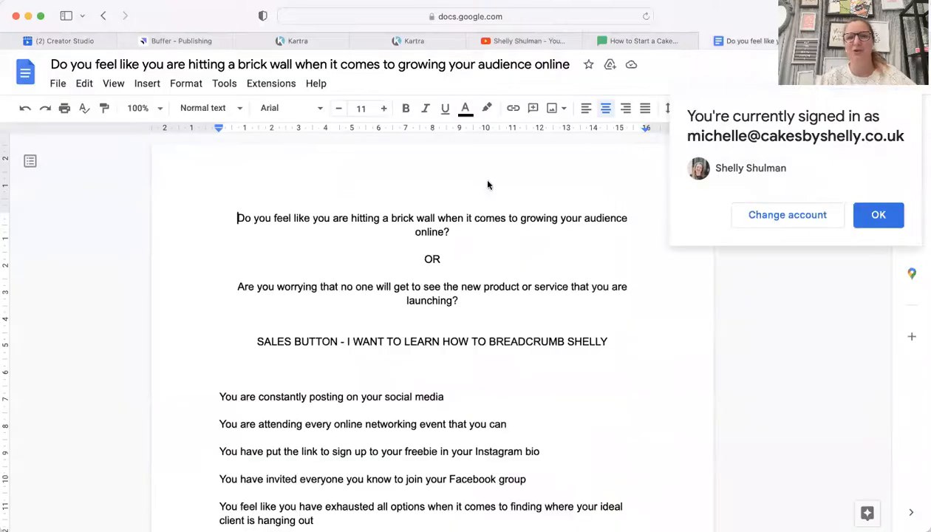
{"action": "left_click", "coordinate": [473, 304]}
{"action": "left_click_drag", "start_coordinate": [473, 303], "coordinate": [242, 210]}
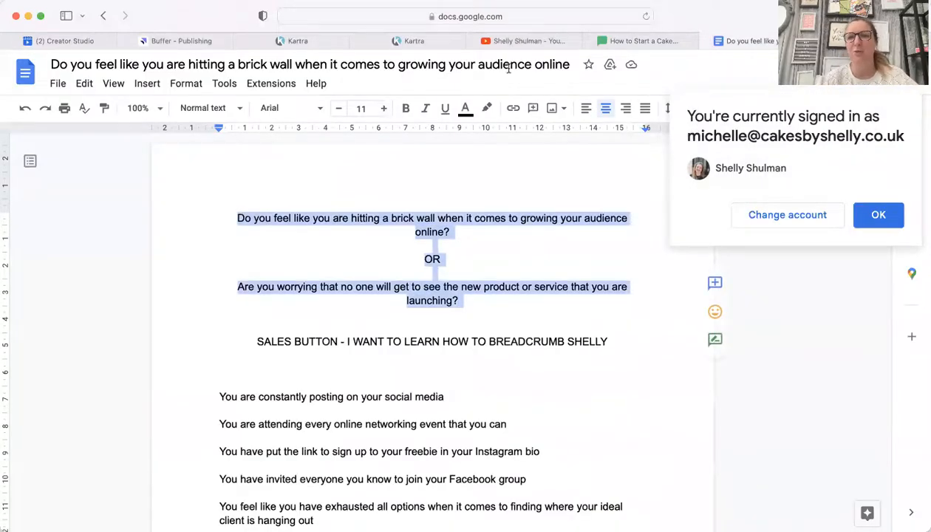
{"action": "left_click", "coordinate": [840, 42]}
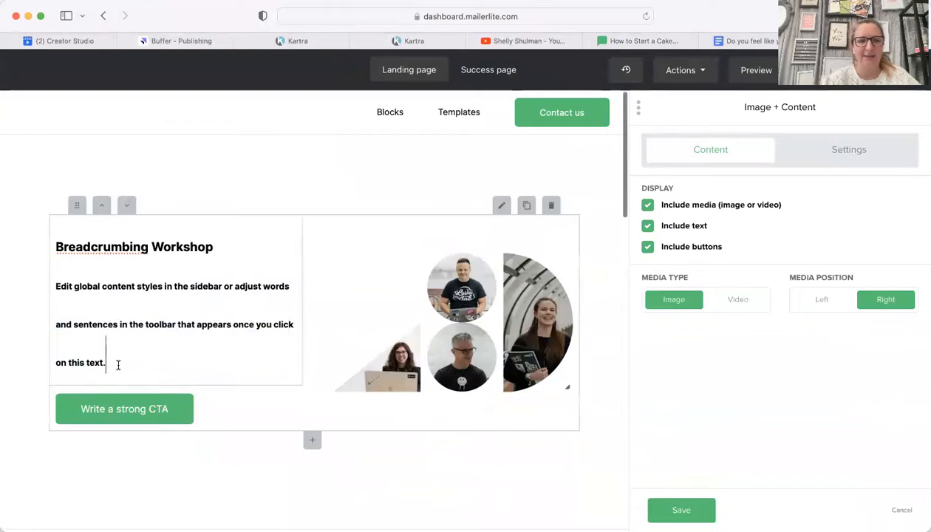
{"action": "left_click_drag", "start_coordinate": [116, 363], "coordinate": [54, 286]}
{"action": "key", "text": "super+v"}
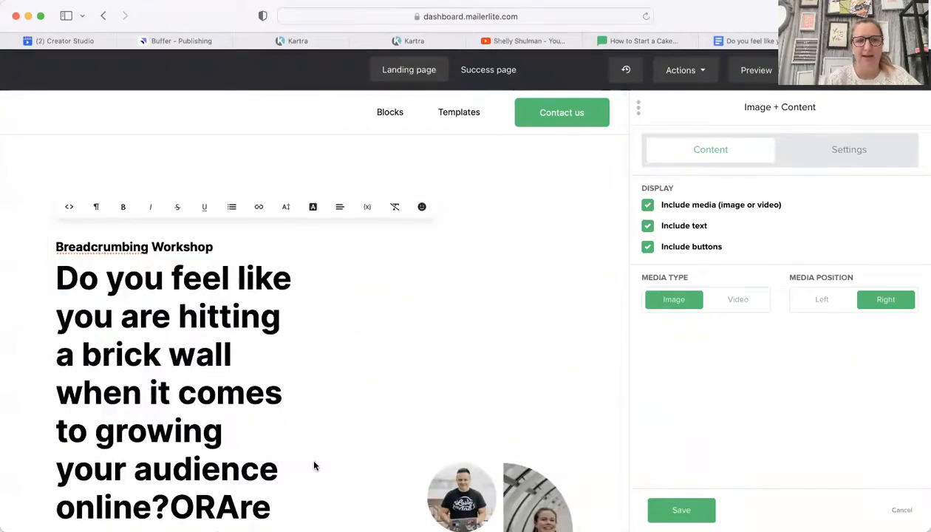
Step: Shrink the pasted questions to 14px
{"action": "scroll", "coordinate": [315, 465], "scroll_direction": "down", "scroll_amount": 2}
{"action": "scroll", "coordinate": [314, 465], "scroll_direction": "down", "scroll_amount": 5}
{"action": "left_click_drag", "start_coordinate": [259, 450], "coordinate": [152, 231]}
{"action": "scroll", "coordinate": [152, 233], "scroll_direction": "up", "scroll_amount": 3}
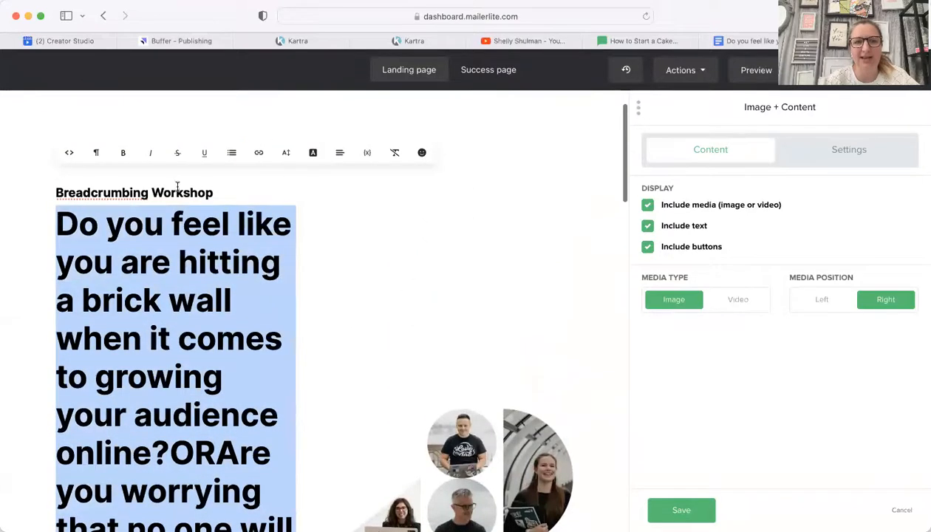
{"action": "left_click", "coordinate": [286, 152]}
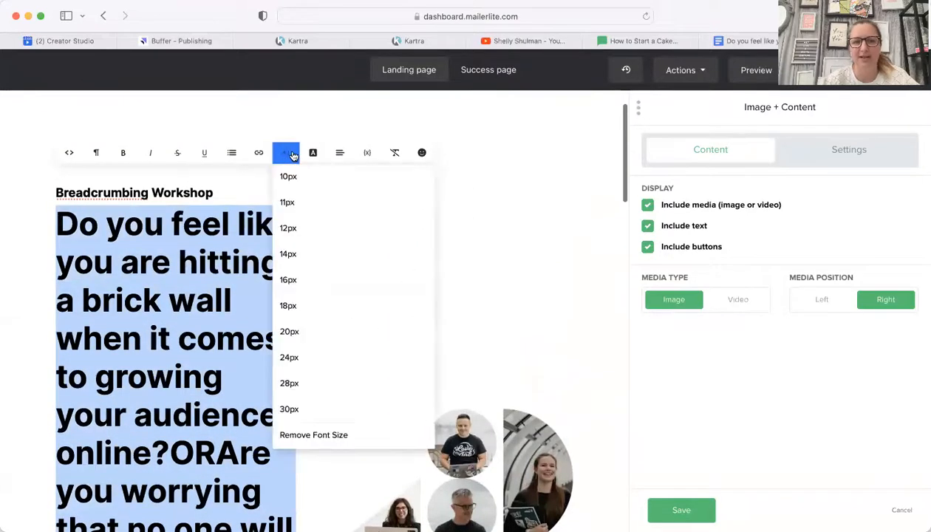
{"action": "left_click", "coordinate": [316, 264]}
Step: Put OR on its own line between the two questions, then select the sales button wording in Google Docs
{"action": "left_click", "coordinate": [195, 269]}
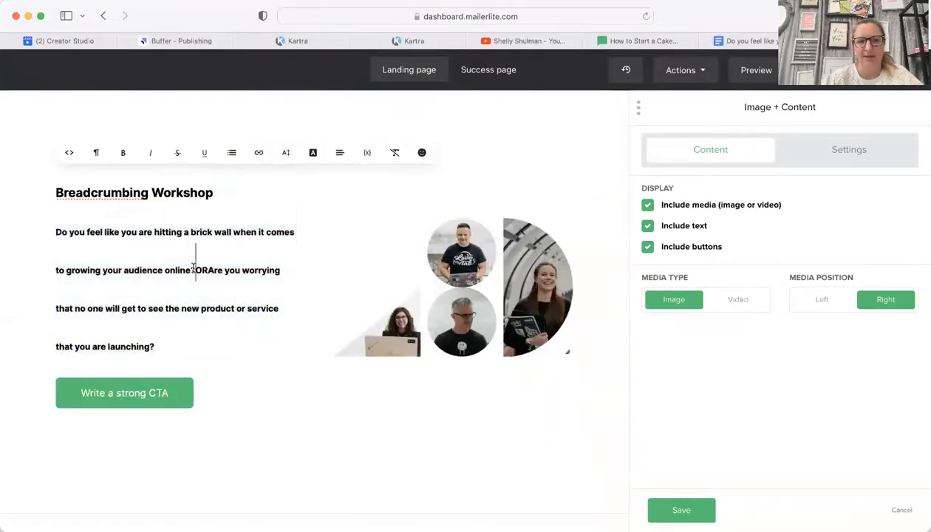
{"action": "key", "text": "Return"}
{"action": "left_click", "coordinate": [72, 307]}
{"action": "left_click", "coordinate": [68, 307]}
{"action": "key", "text": "Return"}
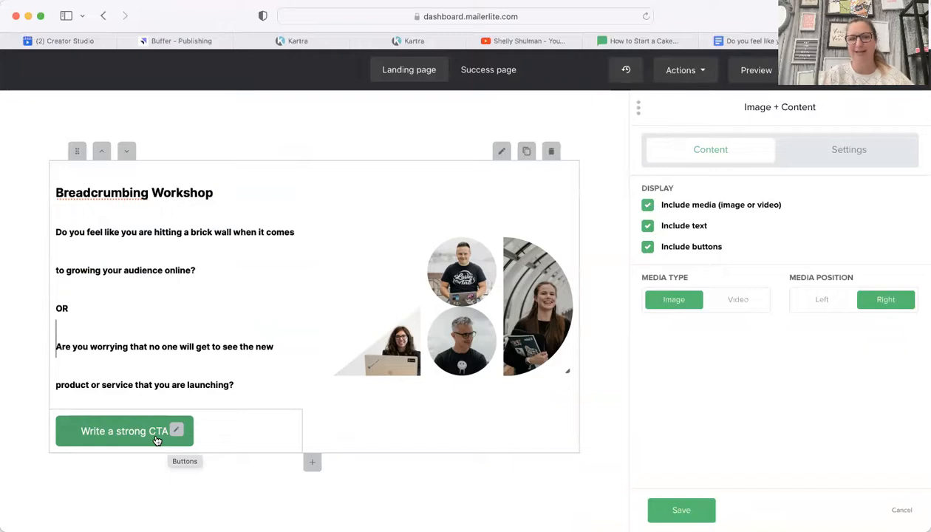
{"action": "left_click", "coordinate": [743, 40]}
{"action": "left_click_drag", "start_coordinate": [604, 342], "coordinate": [347, 342]}
{"action": "key", "text": "super+c"}
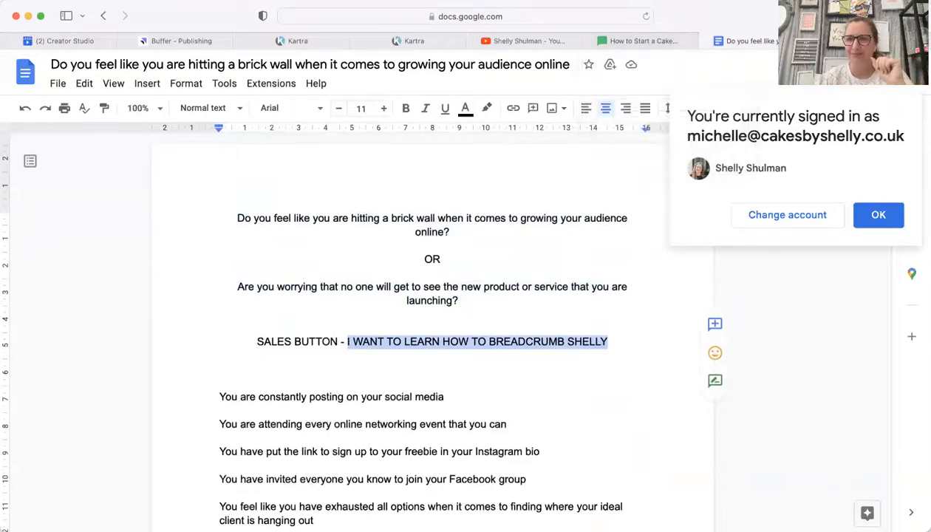
Step: Paste 'I want to learn how to breadcrumb' as the call-to-action button label
{"action": "left_click", "coordinate": [849, 41]}
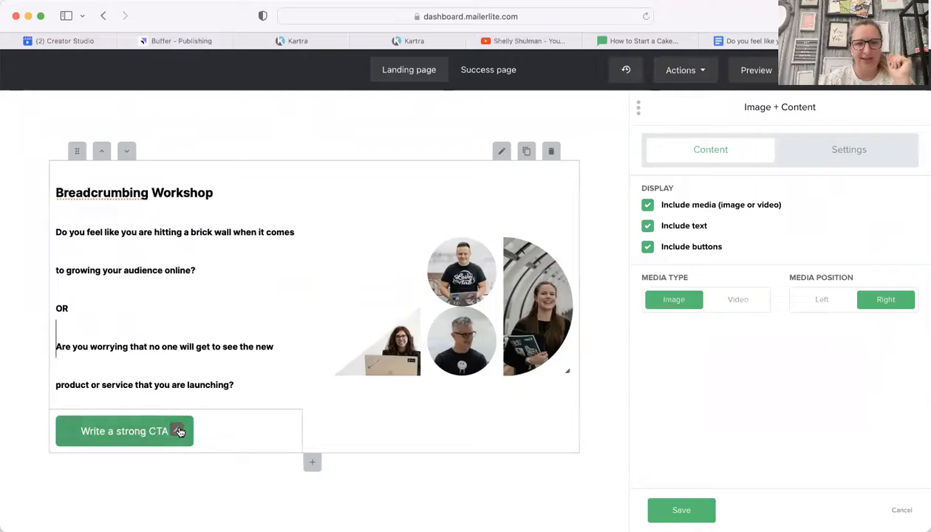
{"action": "left_click", "coordinate": [179, 431]}
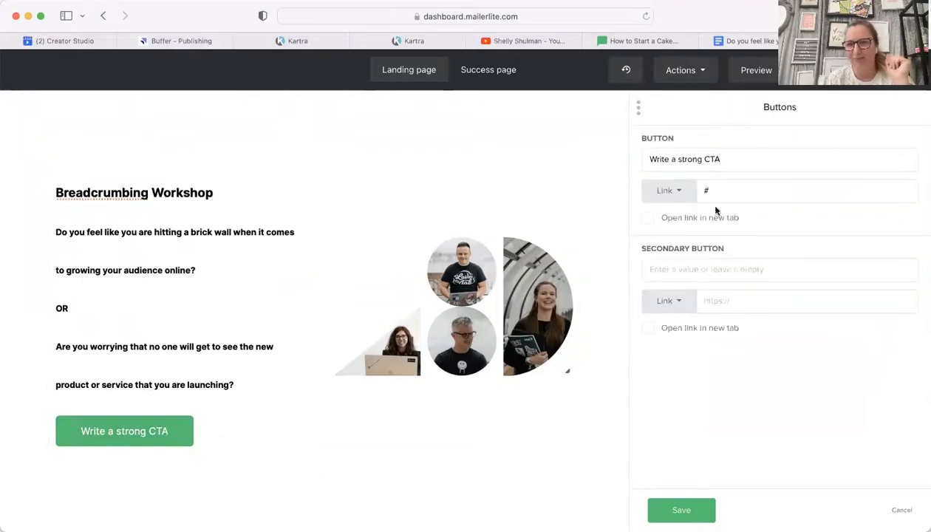
{"action": "left_click_drag", "start_coordinate": [717, 159], "coordinate": [649, 159]}
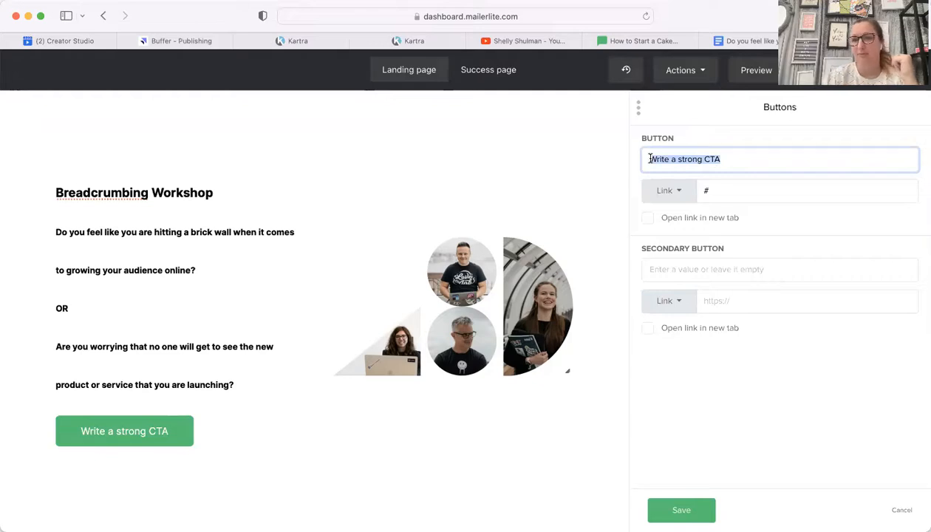
{"action": "key", "text": "super+v"}
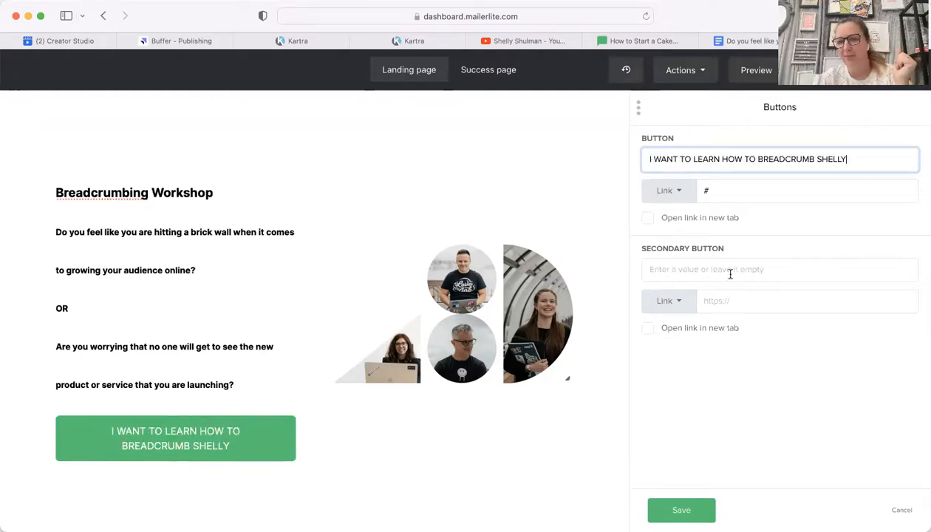
Step: Keep the button as a Link type and replace # with the personal website URL
{"action": "left_click", "coordinate": [683, 196]}
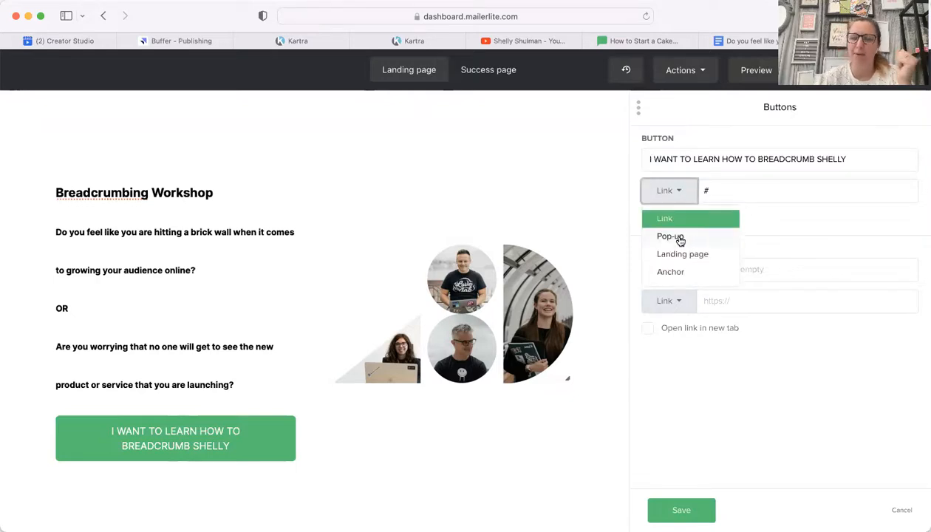
{"action": "left_click", "coordinate": [678, 238]}
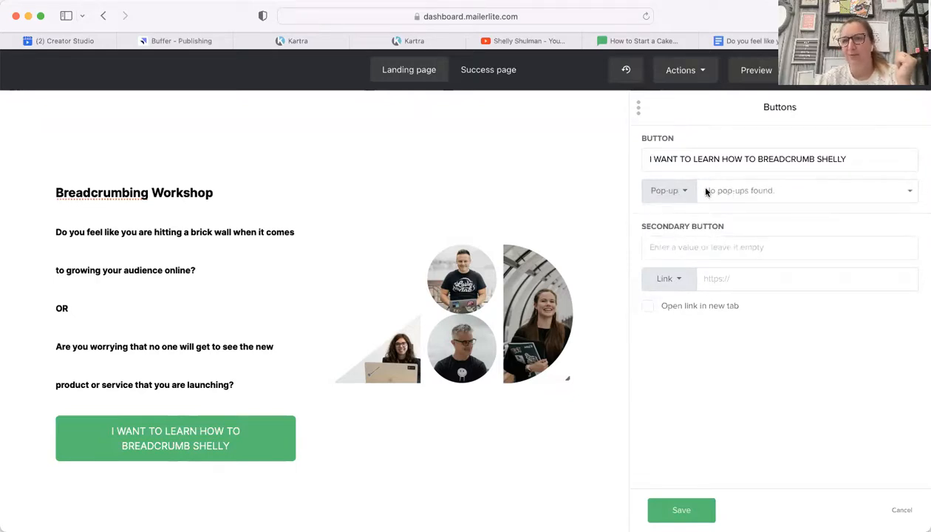
{"action": "left_click", "coordinate": [676, 194]}
{"action": "left_click", "coordinate": [665, 216]}
{"action": "left_click", "coordinate": [718, 190]}
{"action": "key", "text": "BackSpace"}
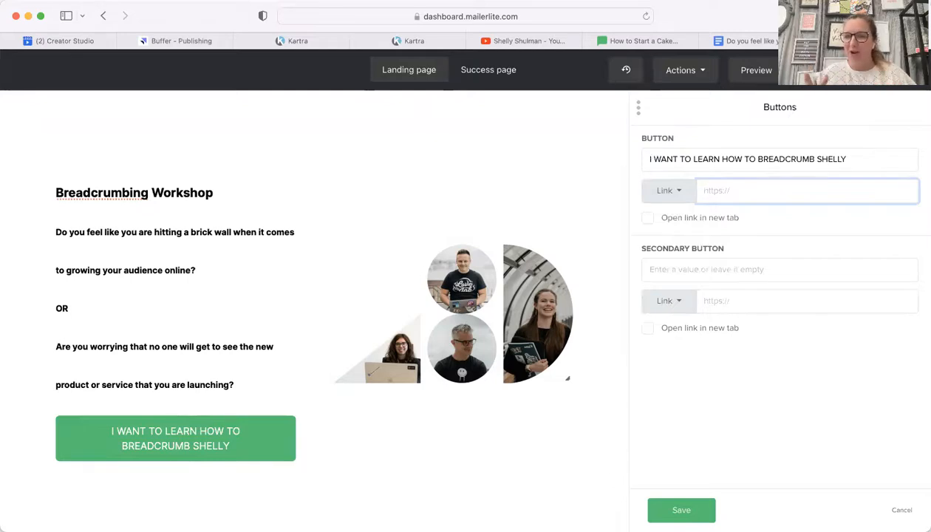
{"action": "type", "text": "www.shellyshulmna.com"}
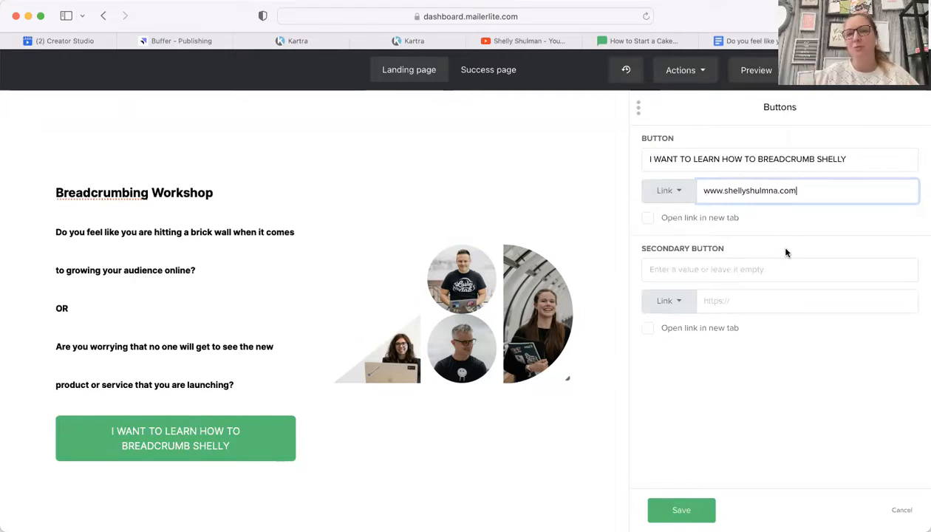
{"action": "left_click", "coordinate": [656, 41]}
Step: Follow the cake page's sign-up link to La Belle Academy's card payment page, then return to MailerLite
{"action": "scroll", "coordinate": [563, 303], "scroll_direction": "down", "scroll_amount": 4}
{"action": "scroll", "coordinate": [561, 308], "scroll_direction": "up", "scroll_amount": 4}
{"action": "scroll", "coordinate": [562, 307], "scroll_direction": "down", "scroll_amount": 12}
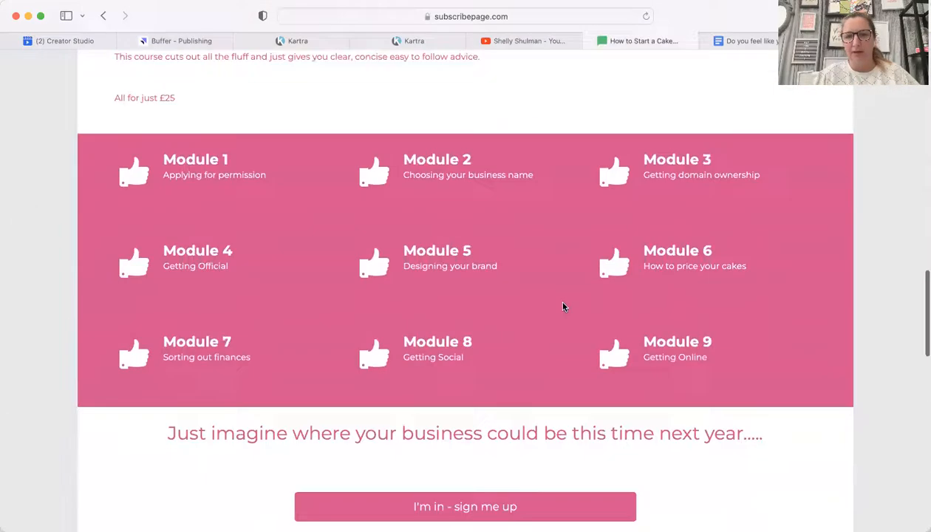
{"action": "scroll", "coordinate": [563, 307], "scroll_direction": "up", "scroll_amount": 2}
{"action": "scroll", "coordinate": [562, 308], "scroll_direction": "down", "scroll_amount": 6}
{"action": "left_click", "coordinate": [490, 191]}
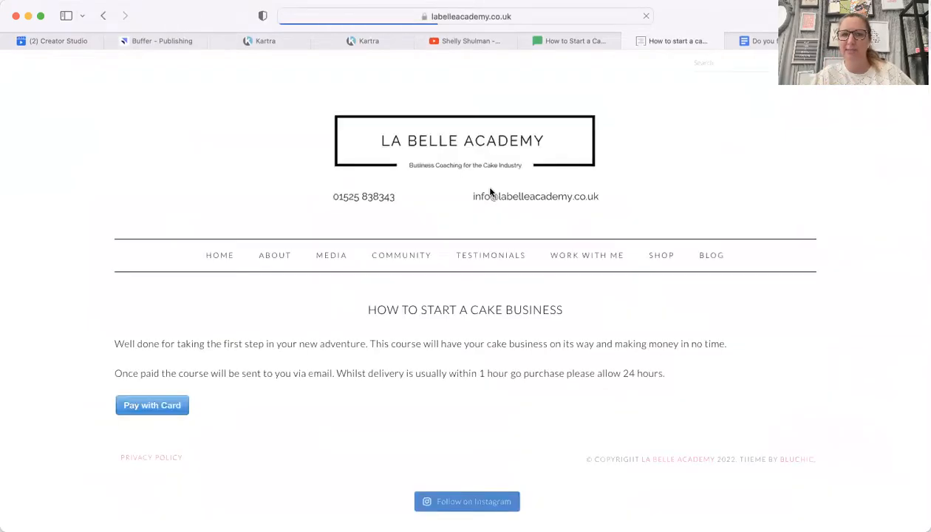
{"action": "left_click", "coordinate": [155, 407]}
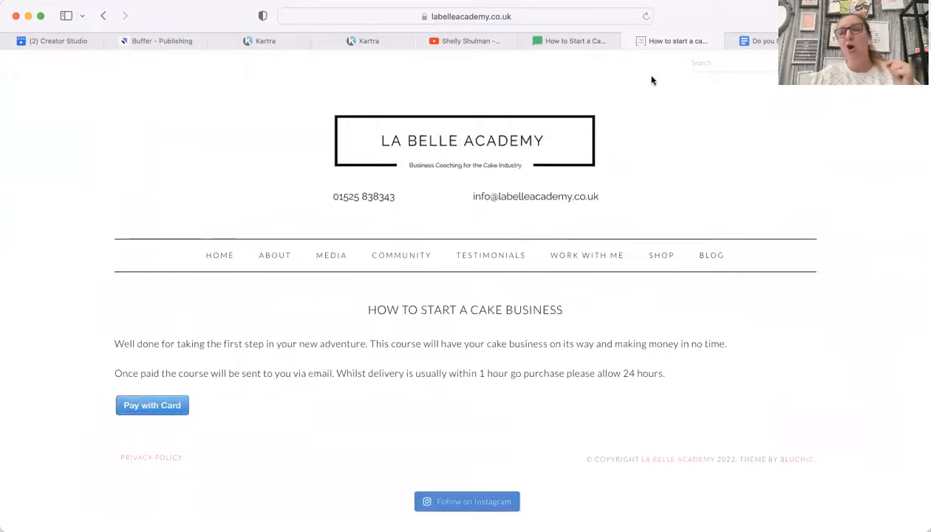
{"action": "left_click", "coordinate": [755, 40]}
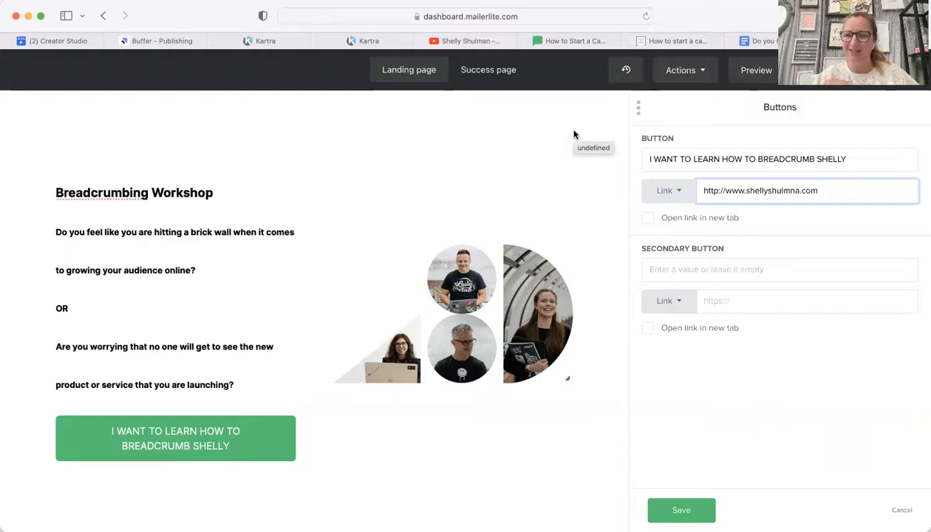
Step: Replace the stock team photo with the uploaded desk photo Shelly-May2022-8.jpg
{"action": "scroll", "coordinate": [533, 221], "scroll_direction": "down", "scroll_amount": 3}
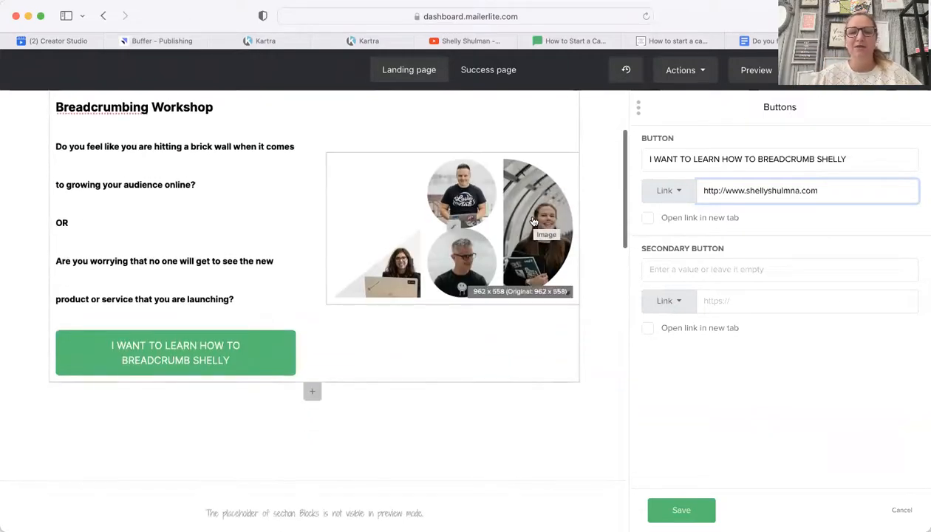
{"action": "left_click", "coordinate": [542, 215]}
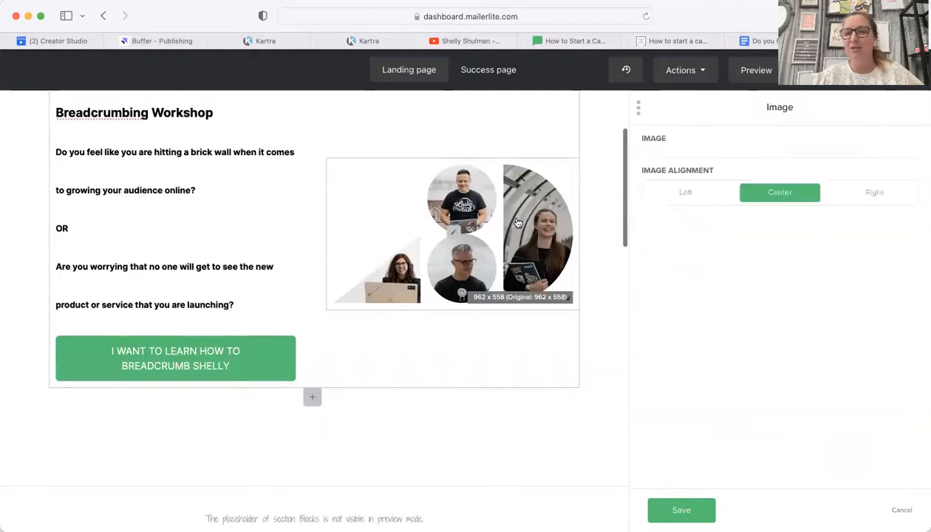
{"action": "left_click", "coordinate": [744, 167]}
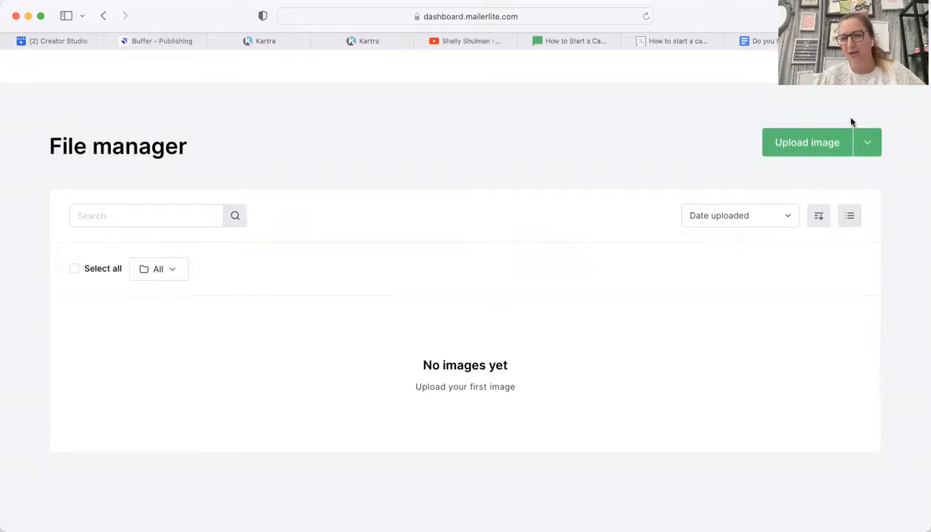
{"action": "left_click", "coordinate": [788, 146]}
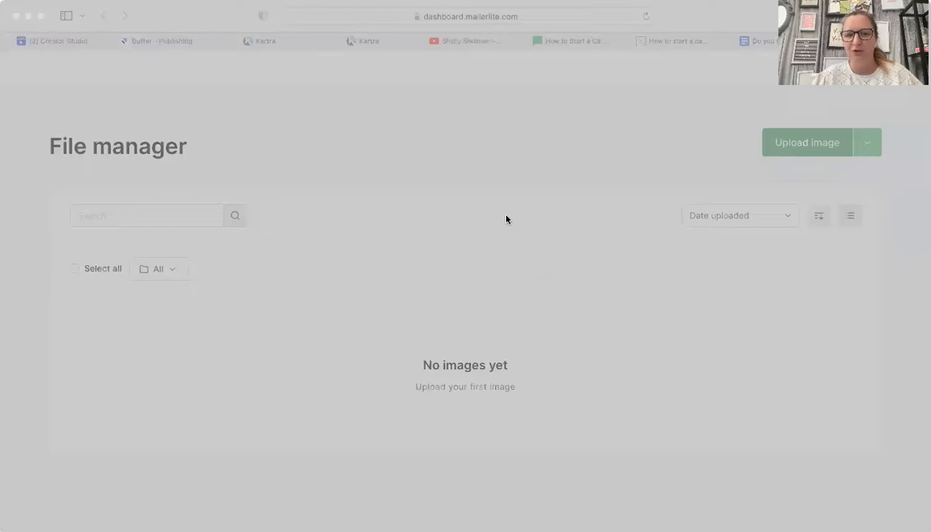
{"action": "left_click_drag", "start_coordinate": [517, 358], "coordinate": [668, 464]}
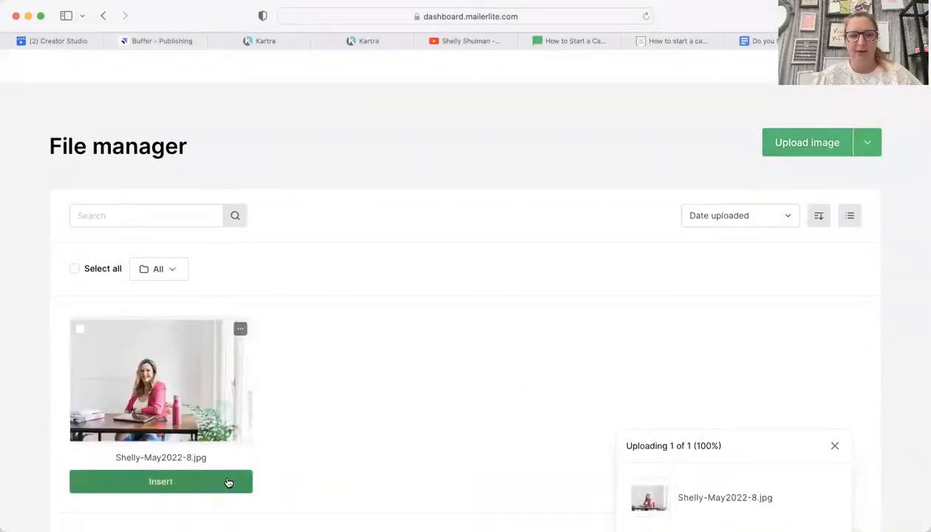
{"action": "left_click", "coordinate": [228, 482]}
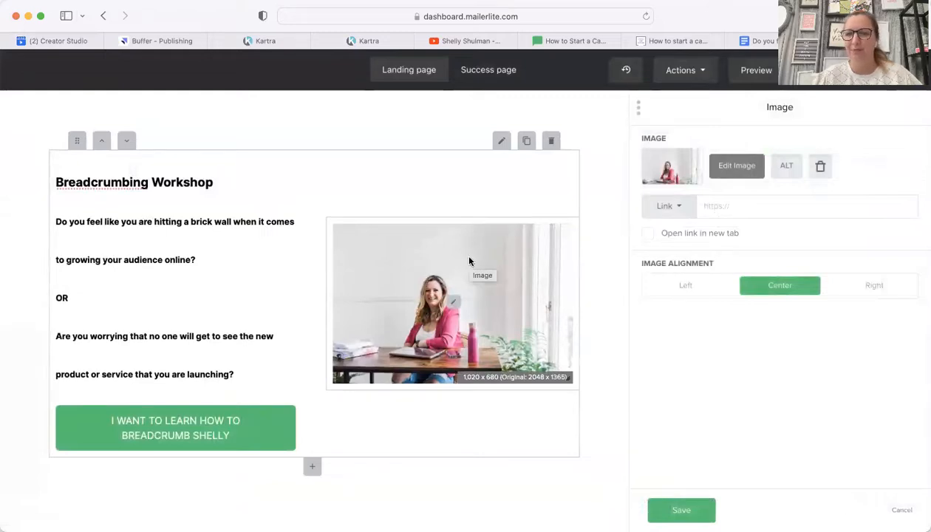
Step: Try left and right alignment, keep the image centred and unchanged, and save the image settings
{"action": "left_click", "coordinate": [674, 283]}
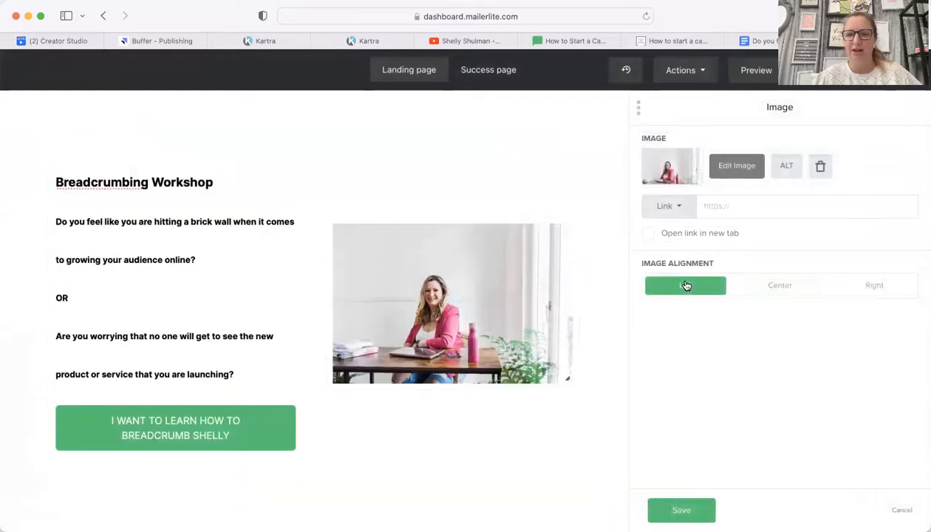
{"action": "left_click", "coordinate": [886, 295]}
{"action": "left_click", "coordinate": [805, 295]}
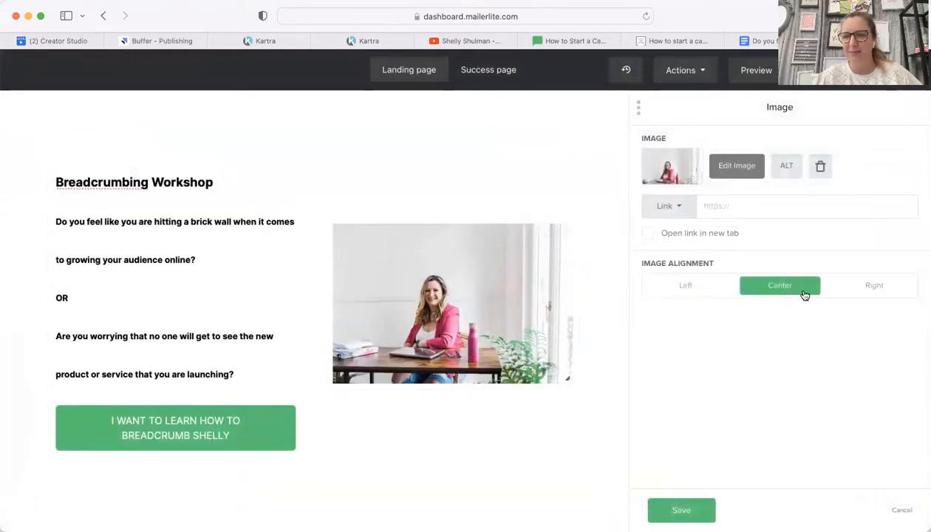
{"action": "left_click", "coordinate": [744, 171]}
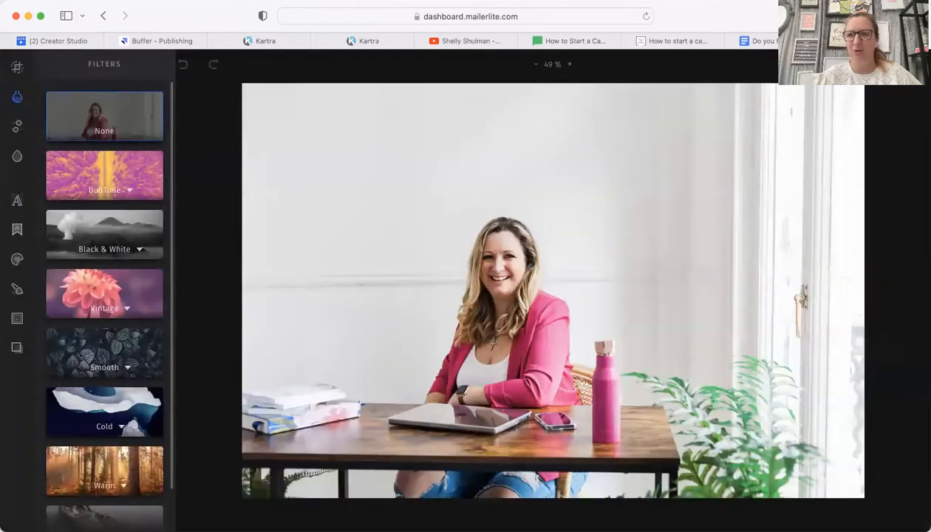
{"action": "left_click", "coordinate": [895, 64]}
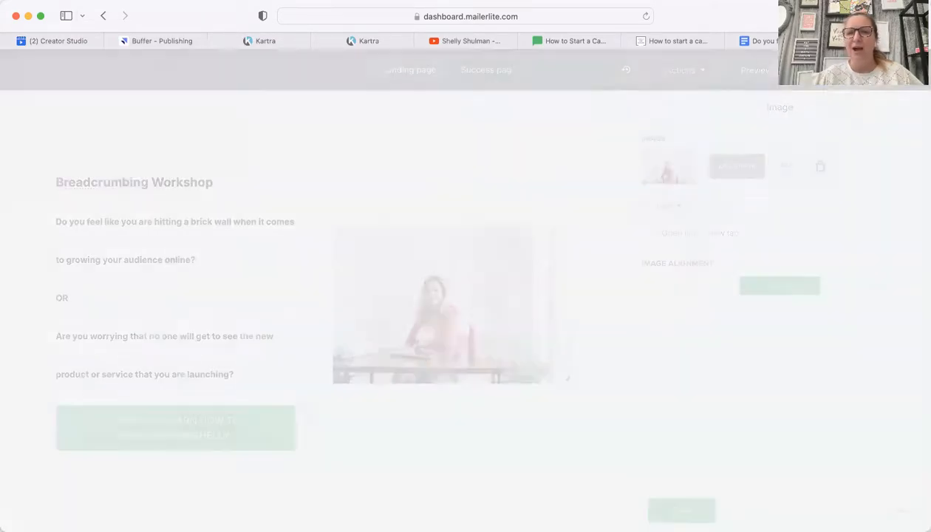
{"action": "left_click", "coordinate": [668, 164]}
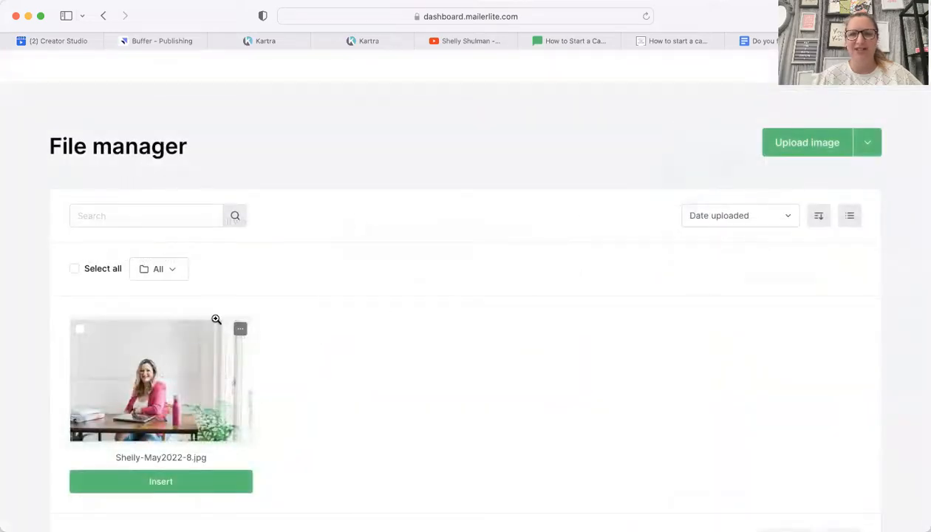
{"action": "left_click", "coordinate": [896, 65]}
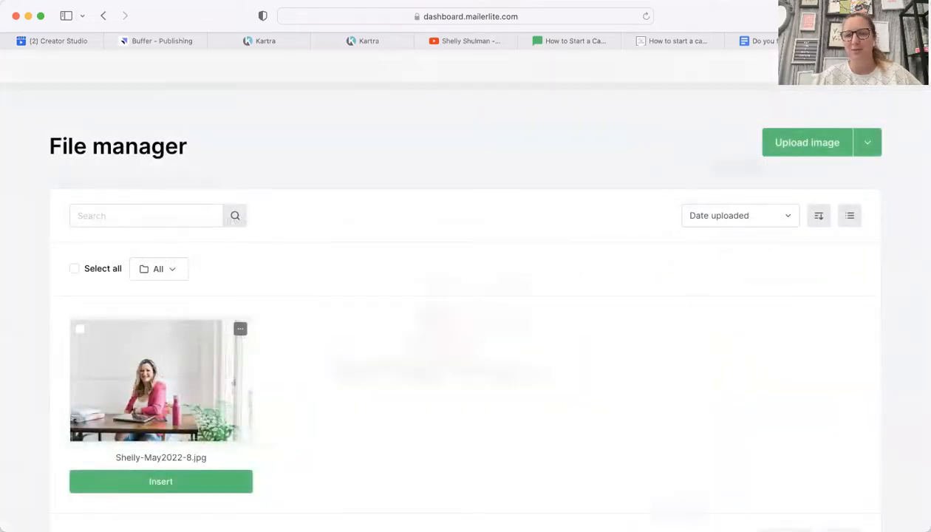
{"action": "scroll", "coordinate": [541, 275], "scroll_direction": "down", "scroll_amount": 2}
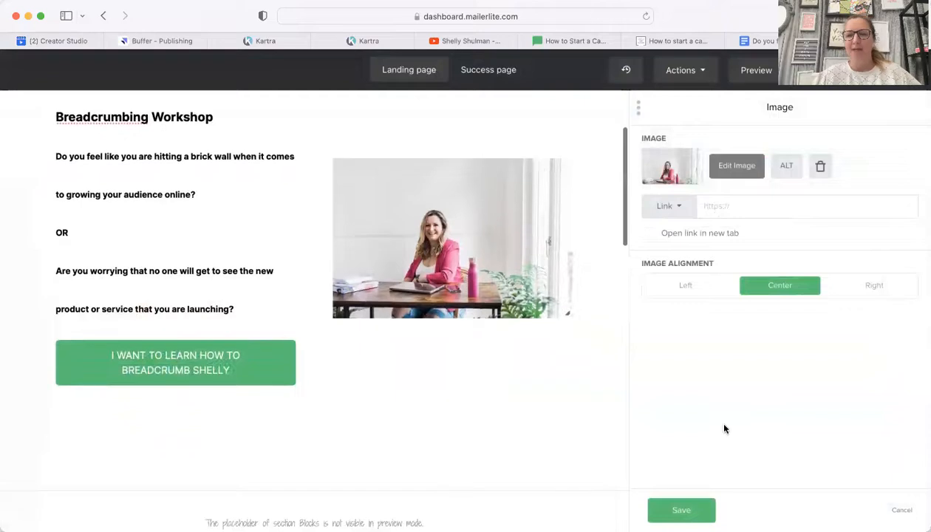
{"action": "left_click", "coordinate": [680, 509]}
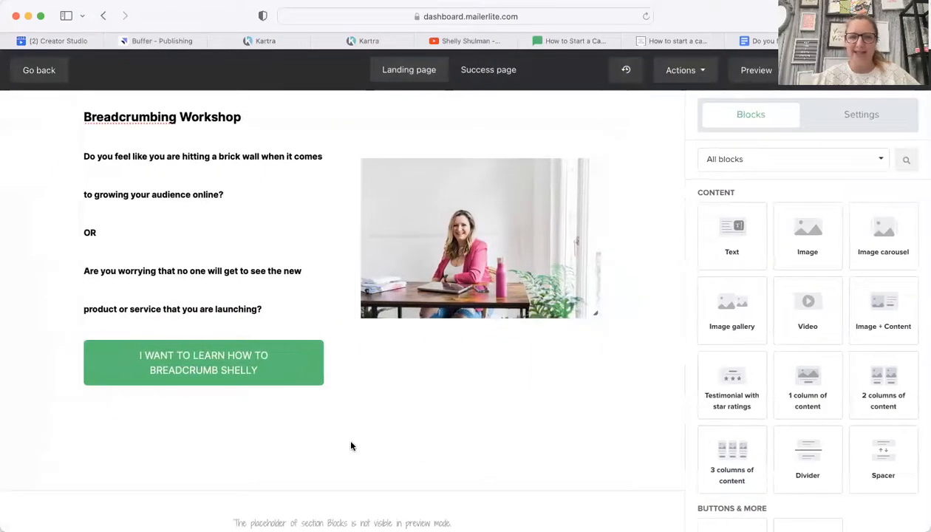
Step: Save the green button's link settings and open the Image + Content block settings
{"action": "left_click", "coordinate": [205, 361]}
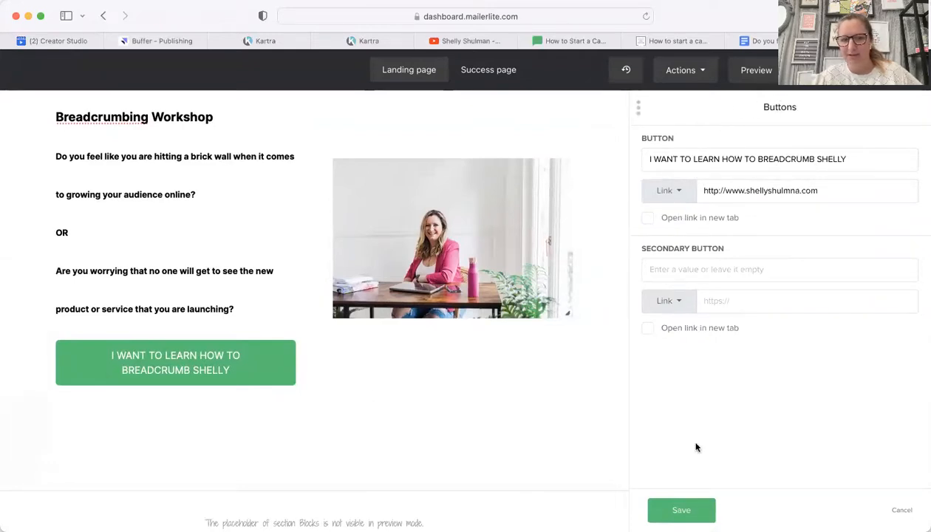
{"action": "left_click", "coordinate": [680, 507]}
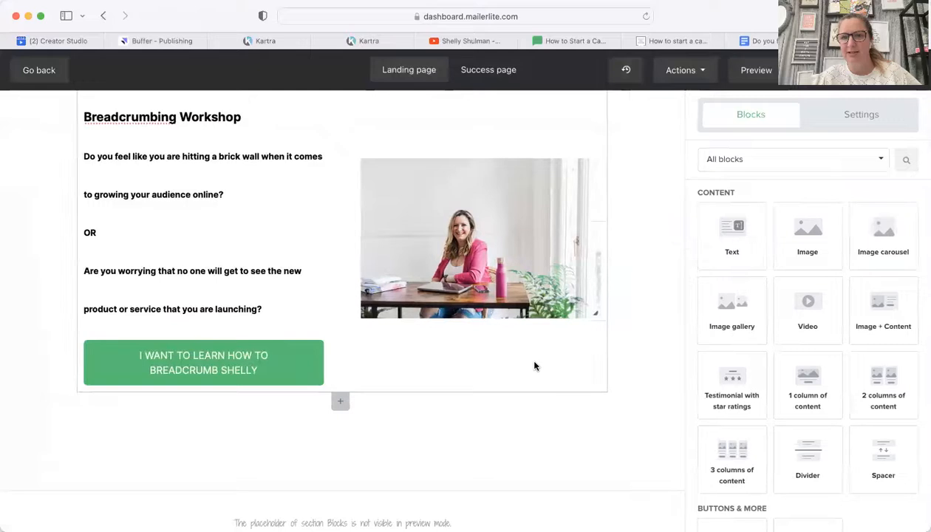
{"action": "left_click", "coordinate": [334, 190]}
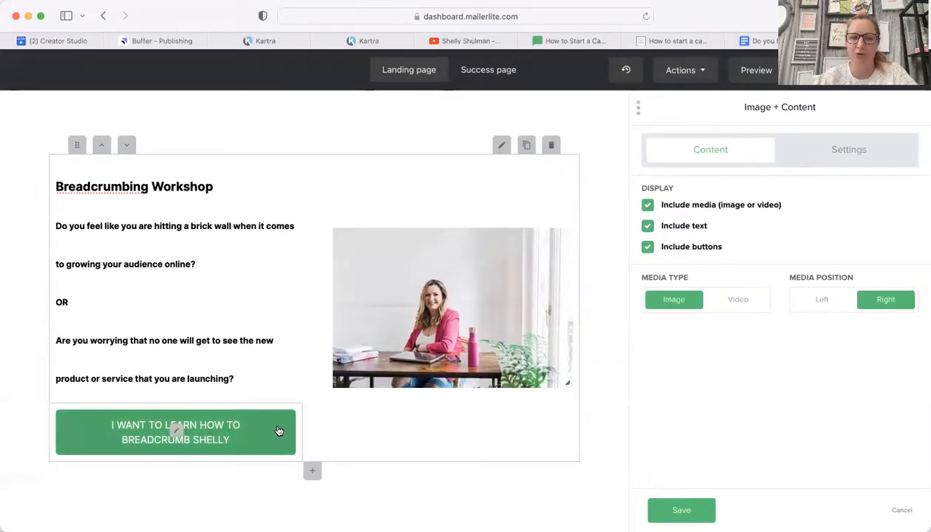
Step: Change the call-to-action button's background to #ff49ab and its border colour to #ff94ab
{"action": "left_click", "coordinate": [854, 151]}
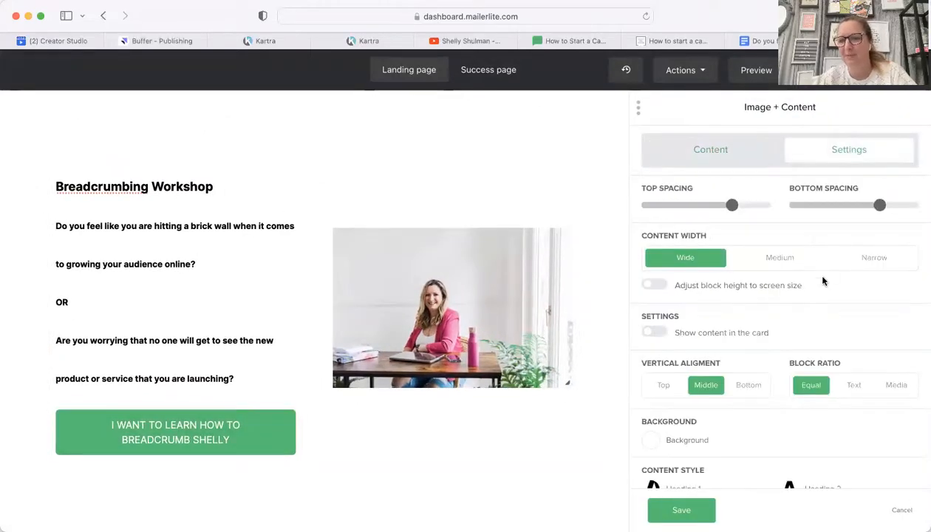
{"action": "scroll", "coordinate": [823, 281], "scroll_direction": "down", "scroll_amount": 5}
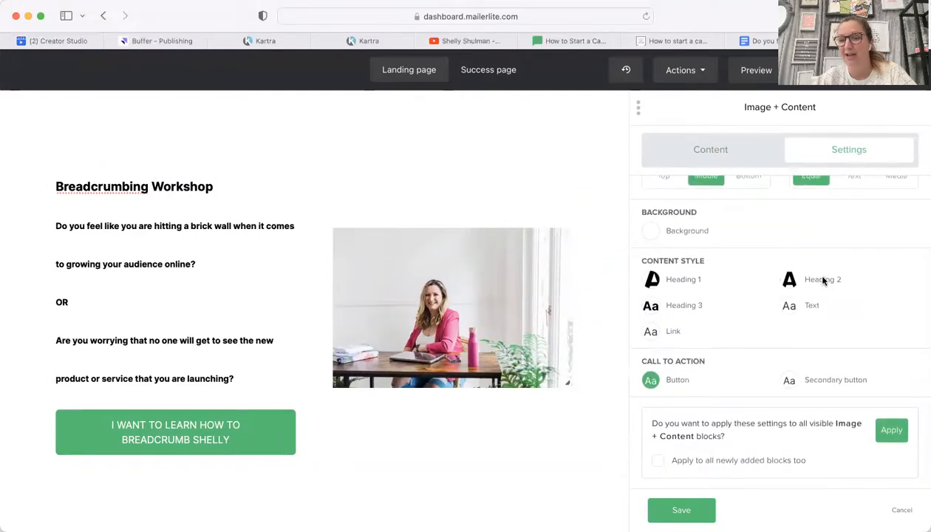
{"action": "left_click", "coordinate": [651, 382]}
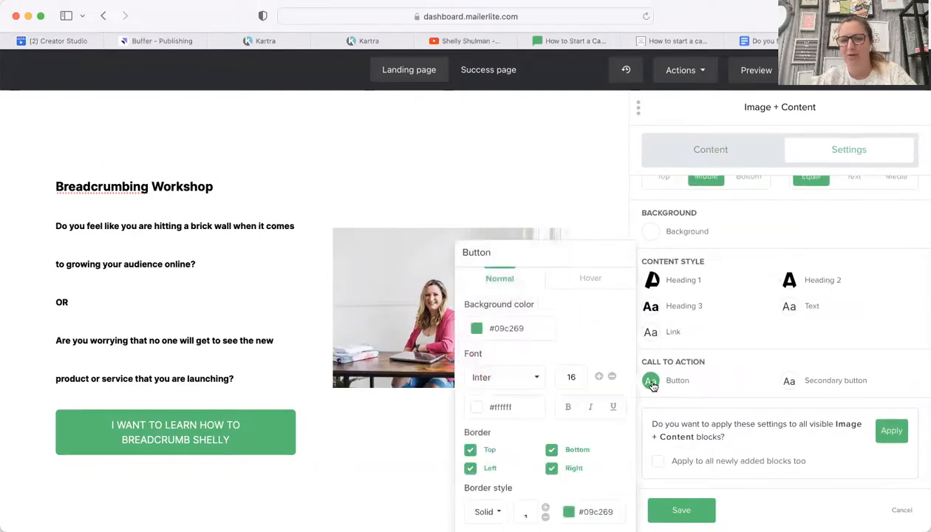
{"action": "left_click_drag", "start_coordinate": [527, 328], "coordinate": [495, 326]}
{"action": "type", "text": "f"}
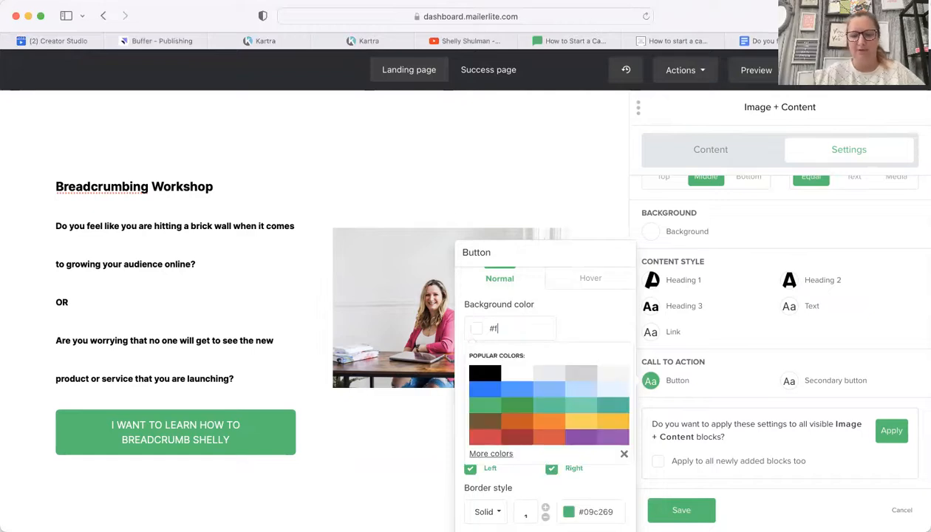
{"action": "type", "text": "f49ab"}
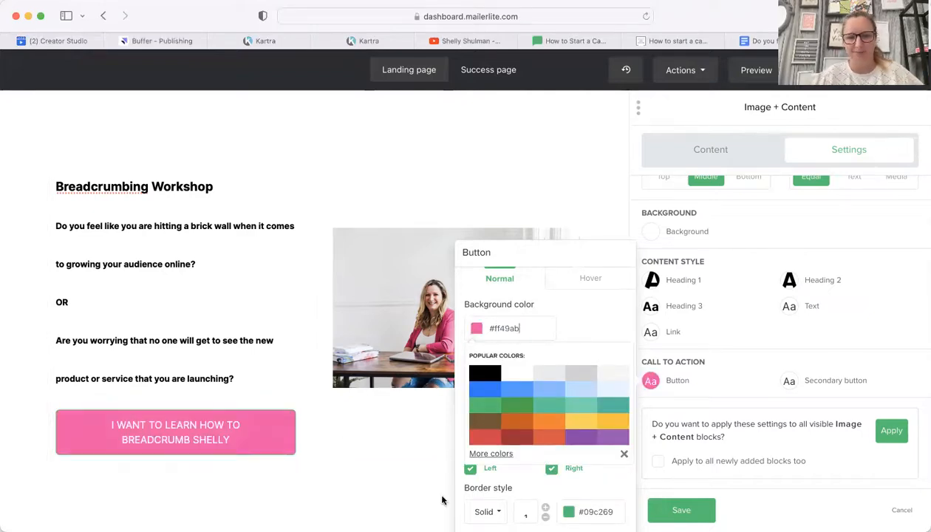
{"action": "scroll", "coordinate": [438, 506], "scroll_direction": "down", "scroll_amount": 2}
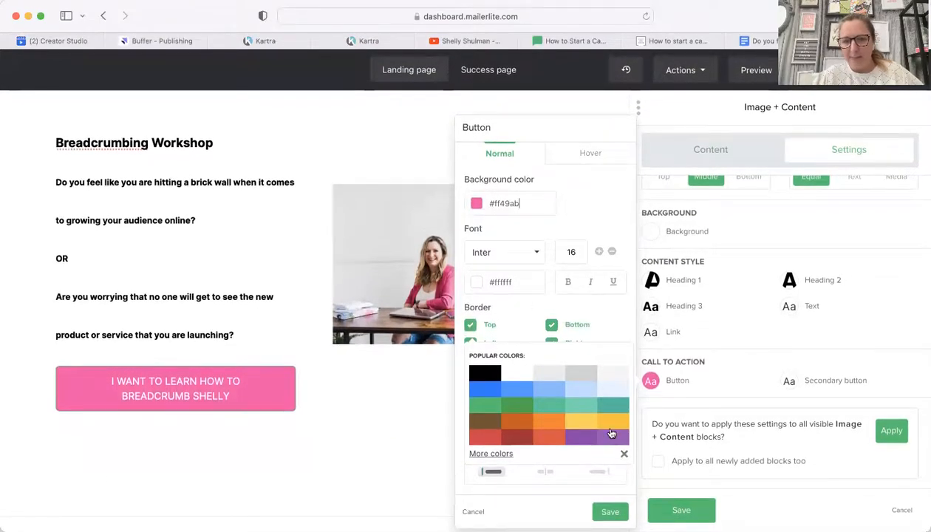
{"action": "left_click", "coordinate": [623, 454]}
{"action": "left_click_drag", "start_coordinate": [613, 386], "coordinate": [584, 387]}
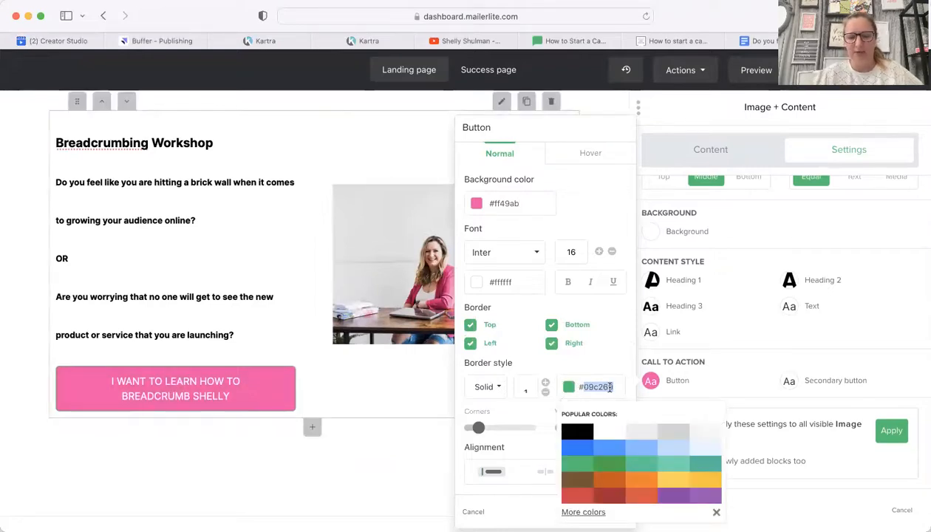
{"action": "type", "text": "ff94ab"}
{"action": "key", "text": "Return"}
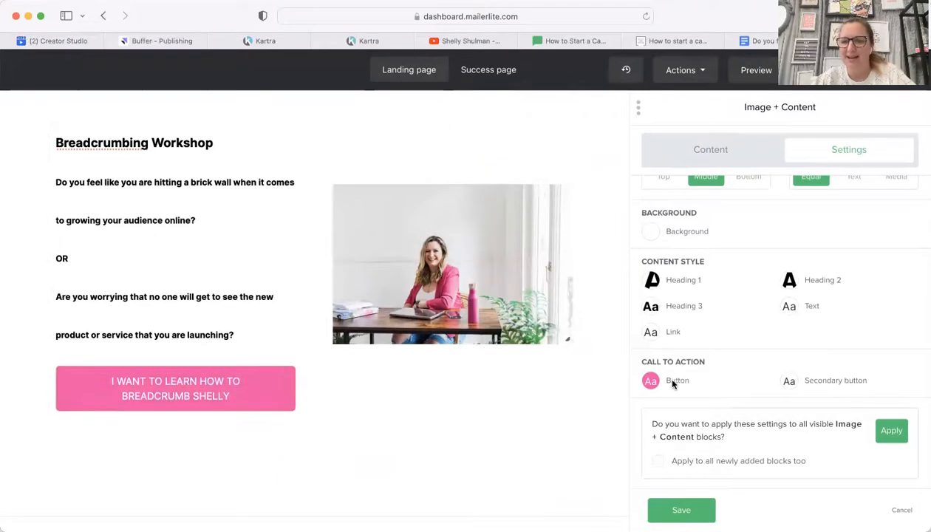
Step: Set the button's hover background and hover border to black, then save the button style
{"action": "left_click", "coordinate": [650, 382]}
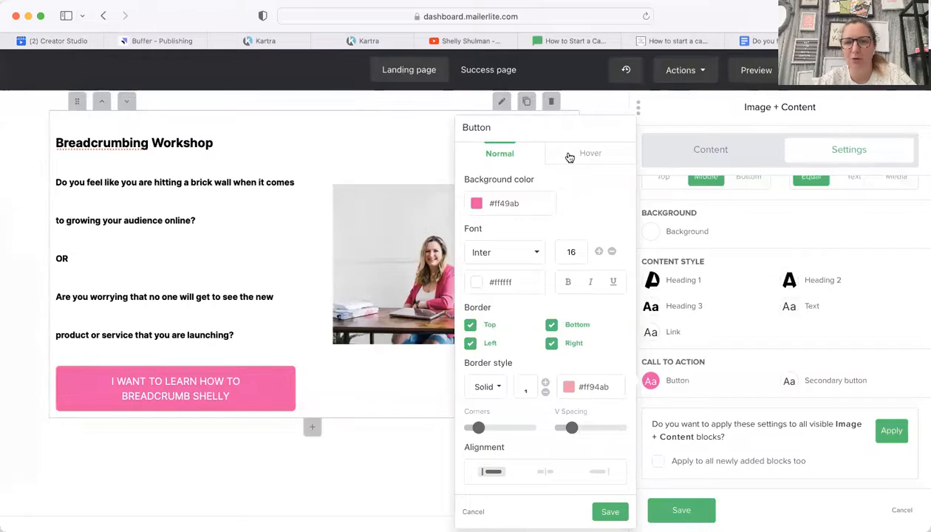
{"action": "left_click", "coordinate": [598, 154]}
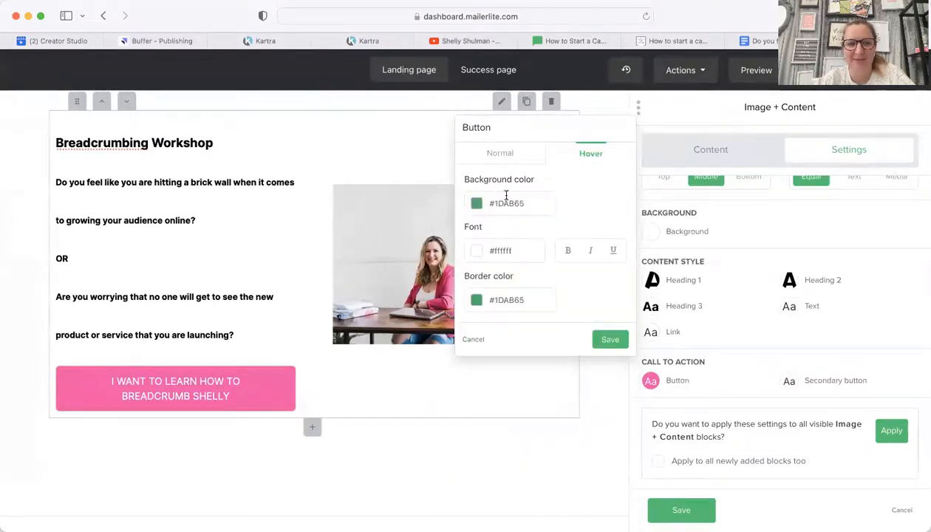
{"action": "left_click", "coordinate": [477, 205]}
{"action": "left_click", "coordinate": [488, 247]}
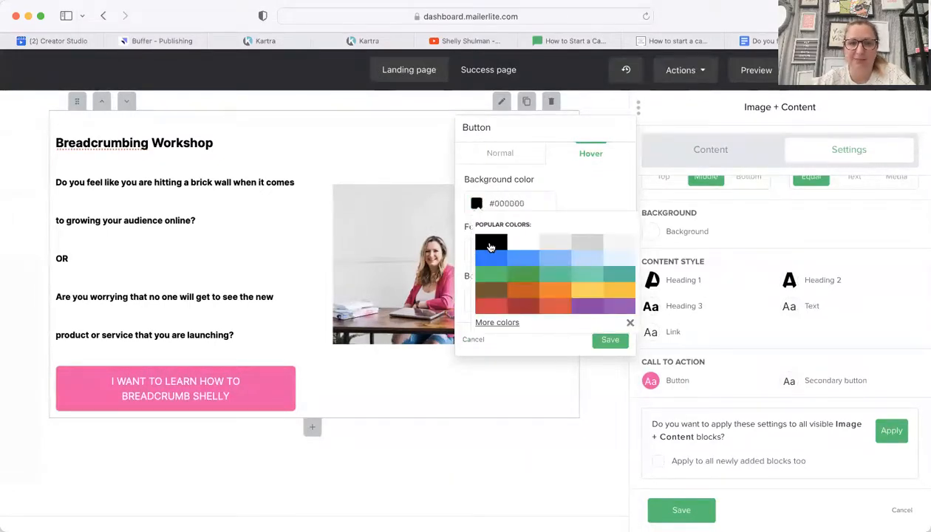
{"action": "left_click", "coordinate": [477, 302]}
{"action": "left_click", "coordinate": [489, 341]}
{"action": "left_click", "coordinate": [515, 156]}
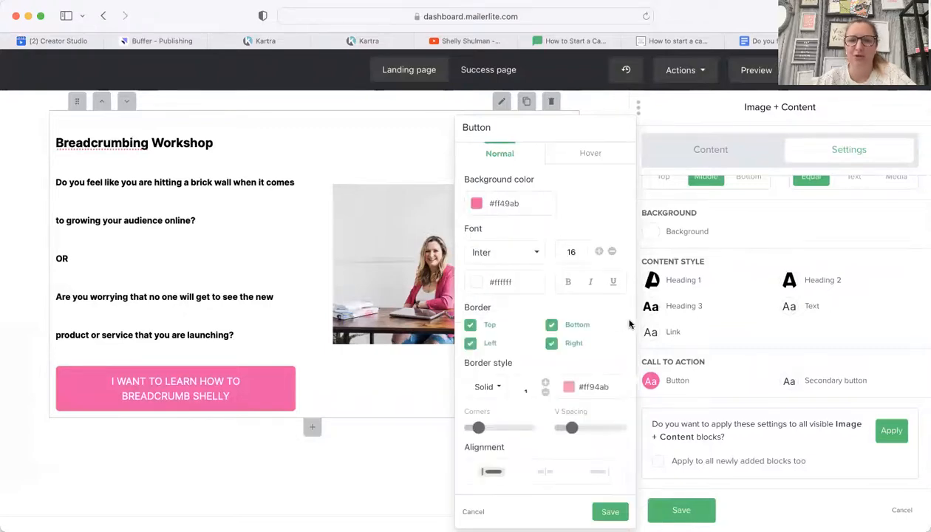
{"action": "left_click", "coordinate": [610, 512]}
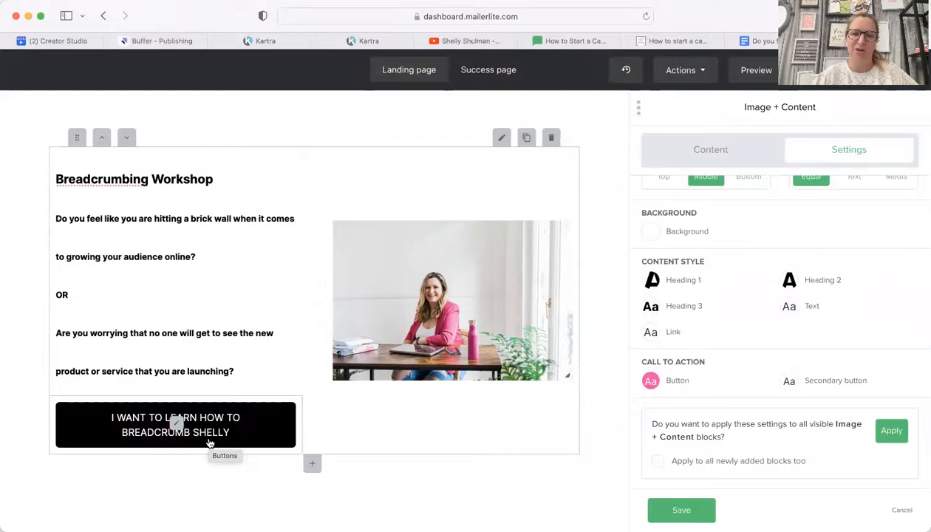
{"action": "left_click", "coordinate": [692, 514]}
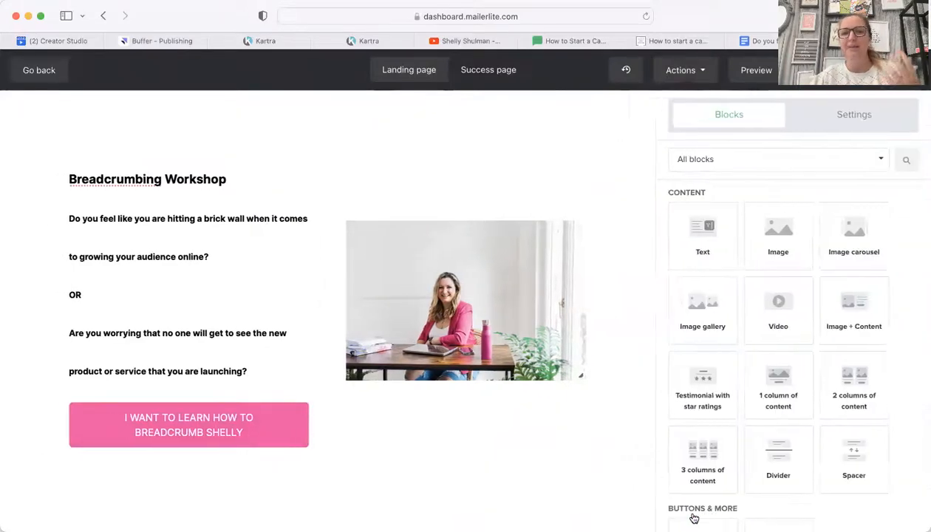
{"action": "scroll", "coordinate": [640, 350], "scroll_direction": "down", "scroll_amount": 4}
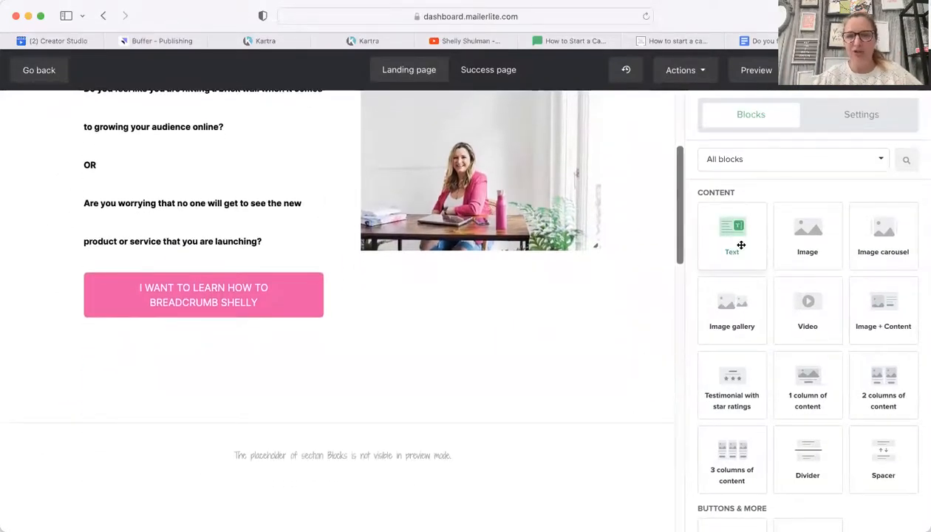
{"action": "left_click_drag", "start_coordinate": [741, 245], "coordinate": [499, 316]}
{"action": "left_click_drag", "start_coordinate": [311, 428], "coordinate": [310, 429]}
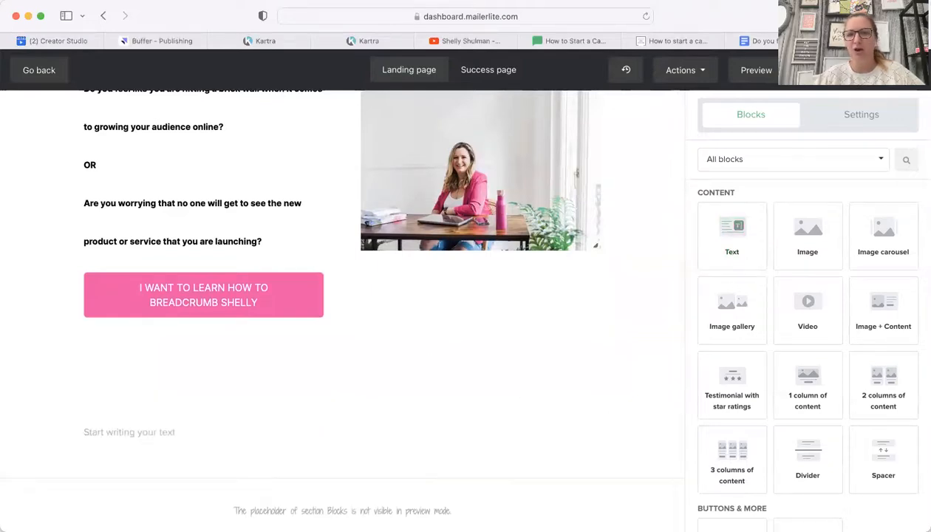
{"action": "left_click", "coordinate": [761, 40]}
{"action": "scroll", "coordinate": [221, 342], "scroll_direction": "down", "scroll_amount": 2}
{"action": "left_click_drag", "start_coordinate": [221, 317], "coordinate": [521, 206]}
{"action": "scroll", "coordinate": [399, 517], "scroll_direction": "down", "scroll_amount": 5}
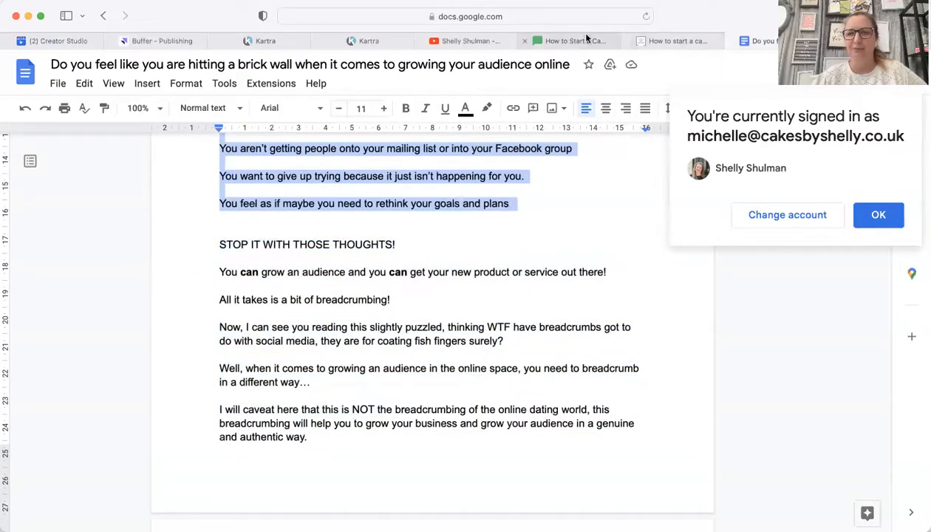
{"action": "left_click", "coordinate": [676, 41]}
{"action": "left_click", "coordinate": [270, 426]}
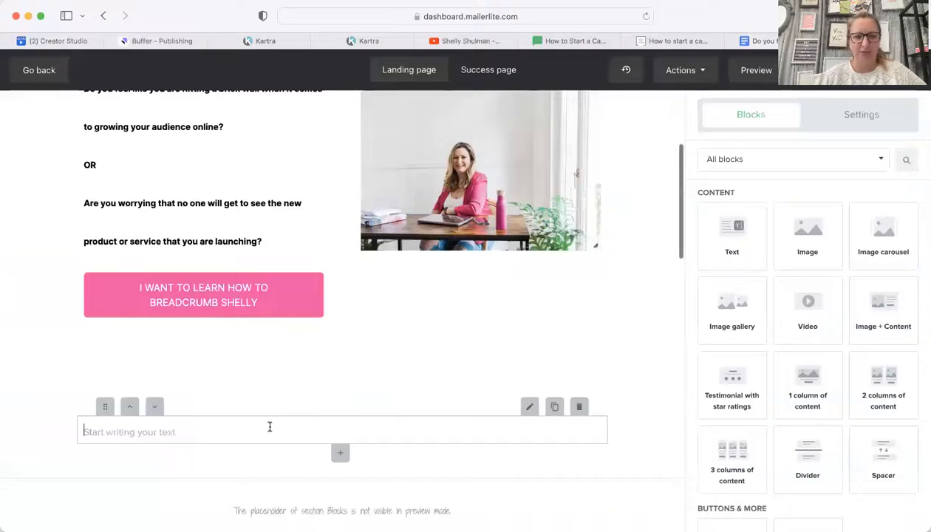
{"action": "key", "text": "super+v"}
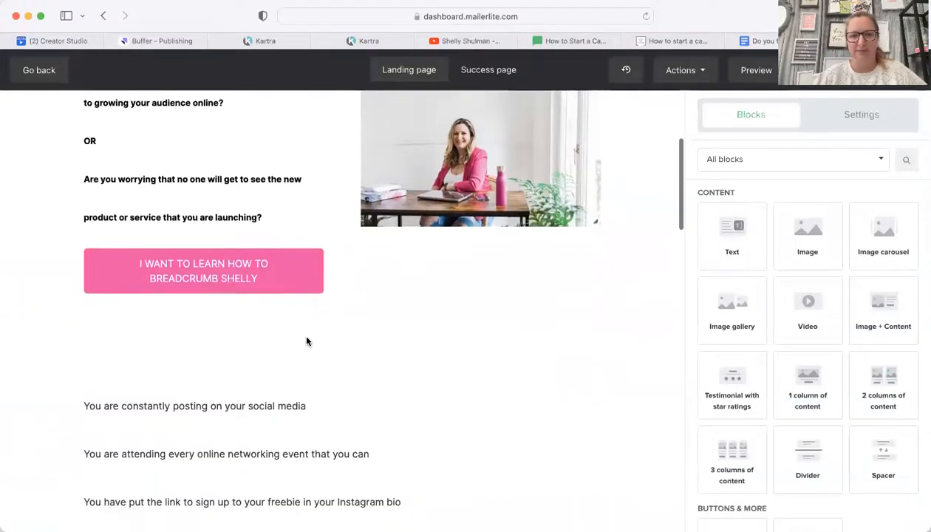
{"action": "scroll", "coordinate": [583, 382], "scroll_direction": "down", "scroll_amount": 5}
{"action": "scroll", "coordinate": [582, 379], "scroll_direction": "down", "scroll_amount": 8}
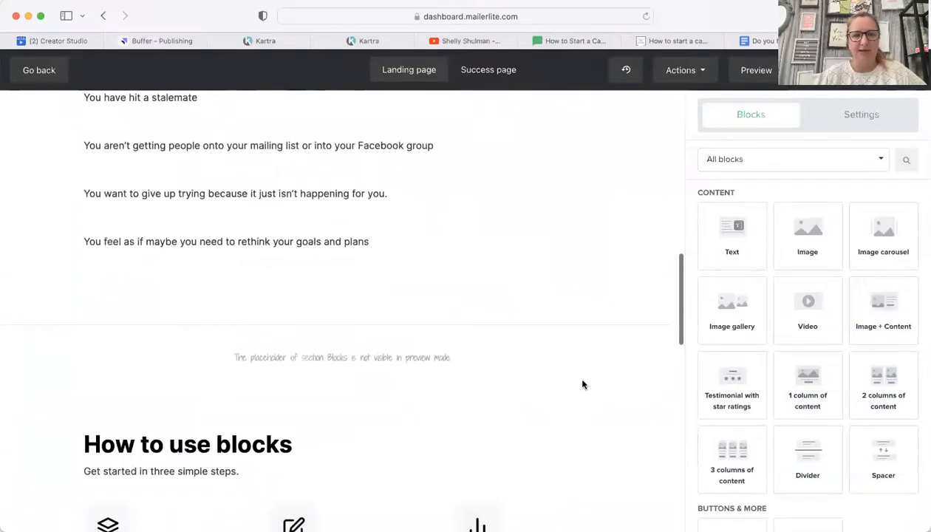
{"action": "scroll", "coordinate": [644, 376], "scroll_direction": "down", "scroll_amount": 4}
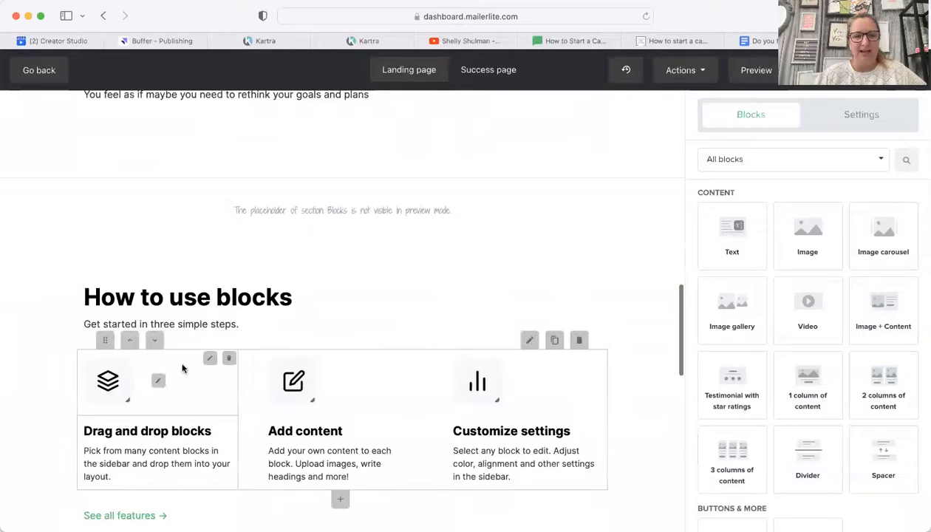
{"action": "scroll", "coordinate": [593, 285], "scroll_direction": "up", "scroll_amount": 8}
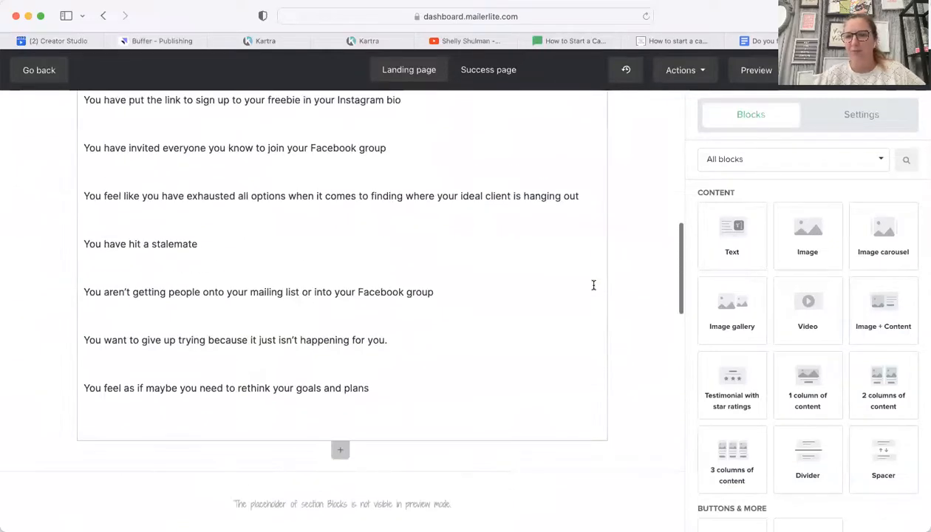
{"action": "scroll", "coordinate": [593, 285], "scroll_direction": "up", "scroll_amount": 12}
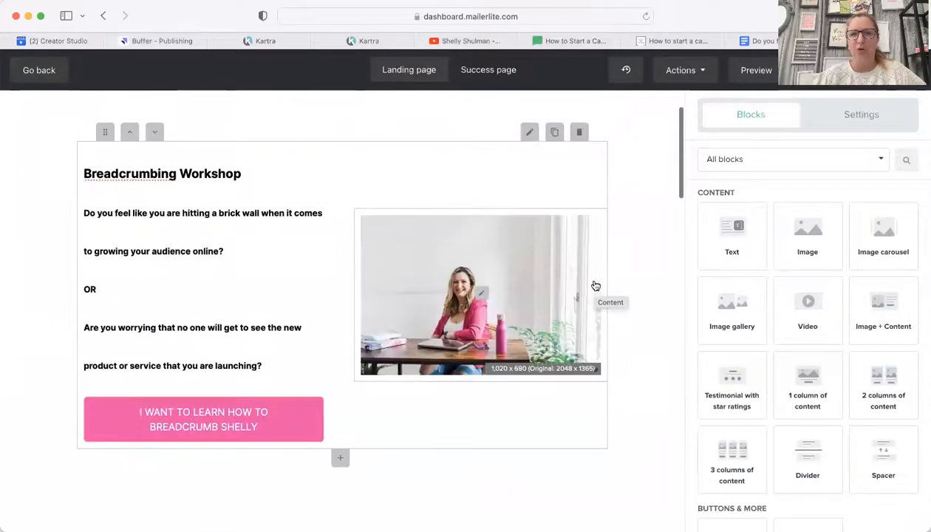
{"action": "left_click", "coordinate": [581, 37]}
{"action": "scroll", "coordinate": [584, 224], "scroll_direction": "up", "scroll_amount": 15}
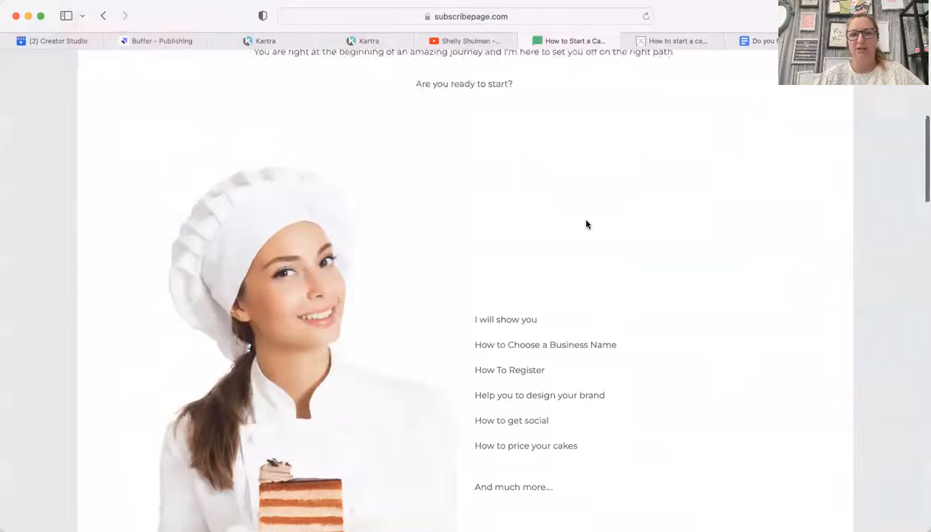
{"action": "scroll", "coordinate": [587, 223], "scroll_direction": "down", "scroll_amount": 10}
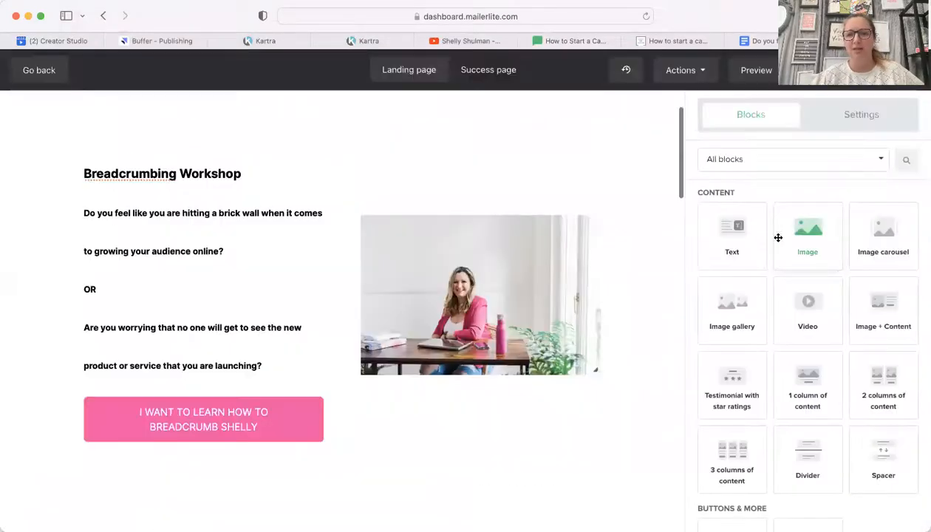
{"action": "scroll", "coordinate": [735, 323], "scroll_direction": "down", "scroll_amount": 2}
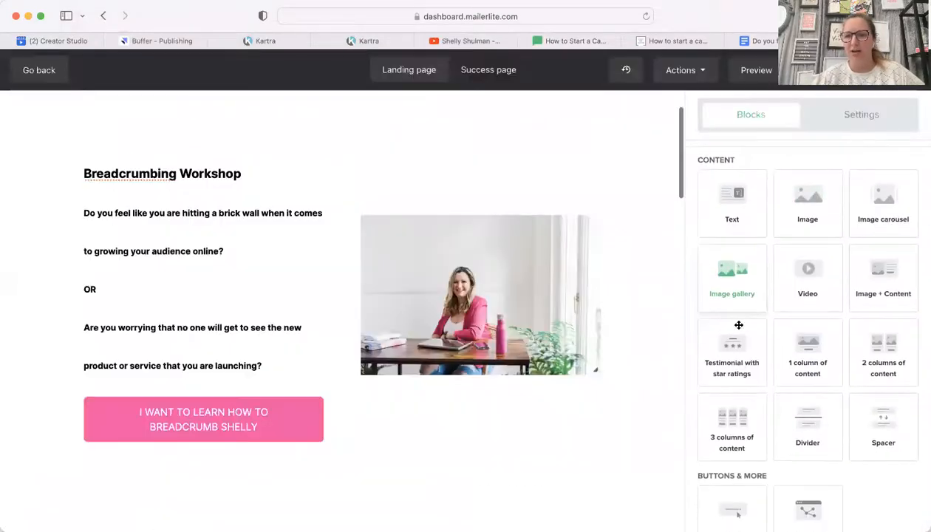
Step: Add an Image + Content block below the goals-and-plans text
{"action": "scroll", "coordinate": [581, 361], "scroll_direction": "down", "scroll_amount": 2}
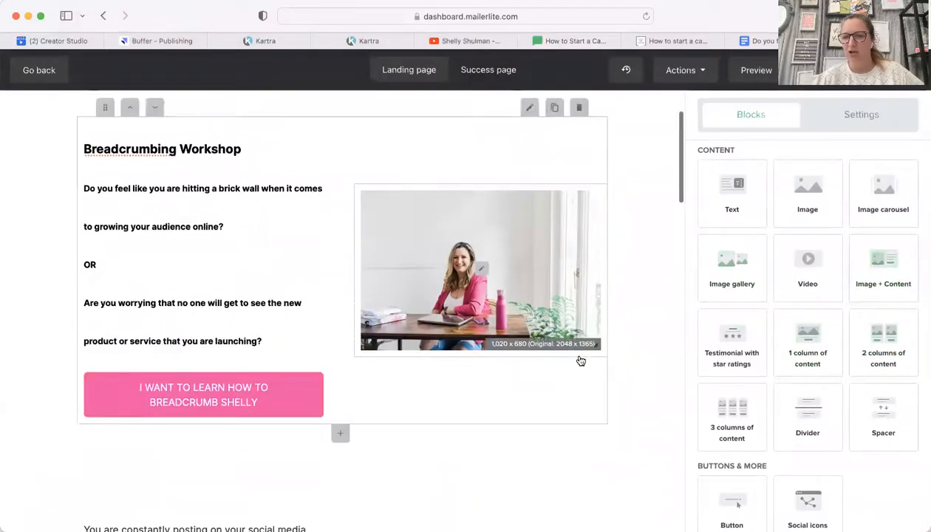
{"action": "left_click_drag", "start_coordinate": [899, 267], "coordinate": [487, 307]}
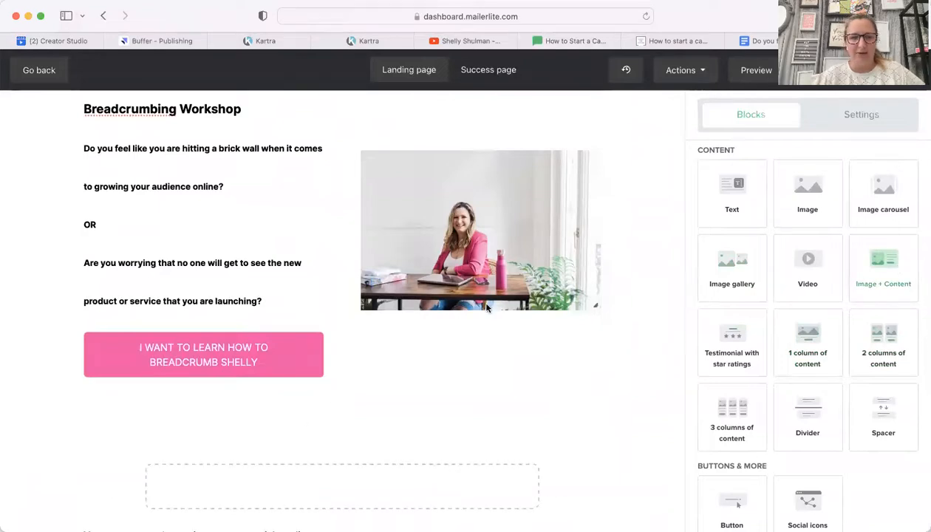
{"action": "left_click_drag", "start_coordinate": [764, 435], "coordinate": [822, 318]}
{"action": "scroll", "coordinate": [590, 414], "scroll_direction": "down", "scroll_amount": 10}
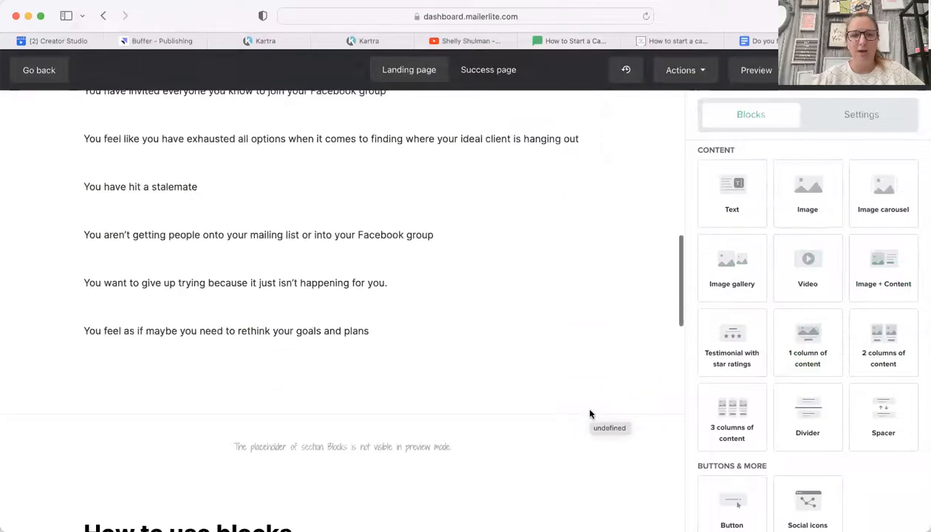
{"action": "left_click_drag", "start_coordinate": [883, 264], "coordinate": [374, 215]}
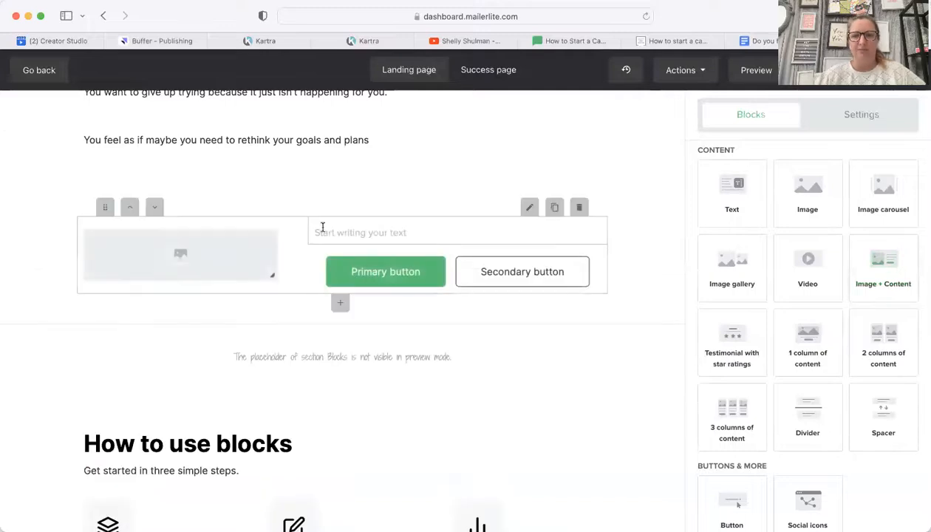
{"action": "scroll", "coordinate": [586, 250], "scroll_direction": "up", "scroll_amount": 1}
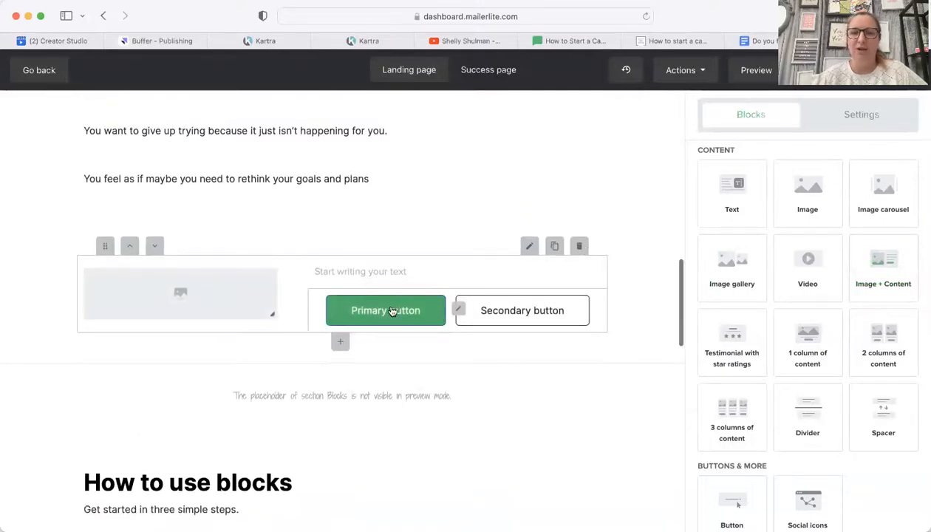
Step: Switch off Include buttons for the new block, save it, and bring up the Google Docs draft
{"action": "left_click", "coordinate": [459, 308]}
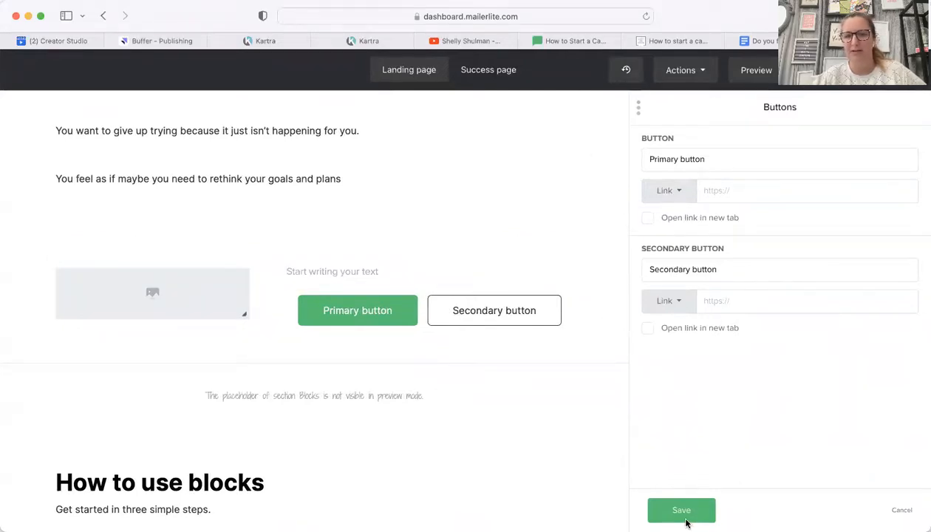
{"action": "left_click", "coordinate": [501, 246]}
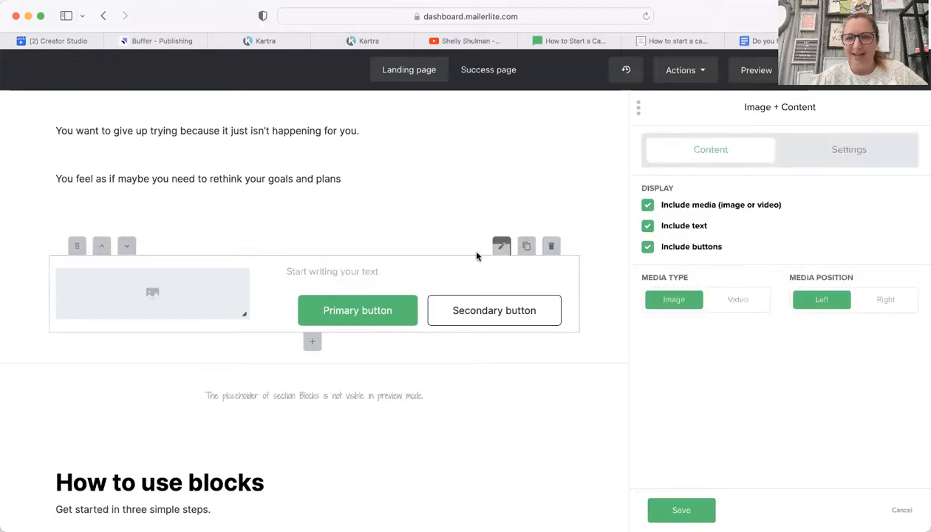
{"action": "left_click", "coordinate": [838, 151]}
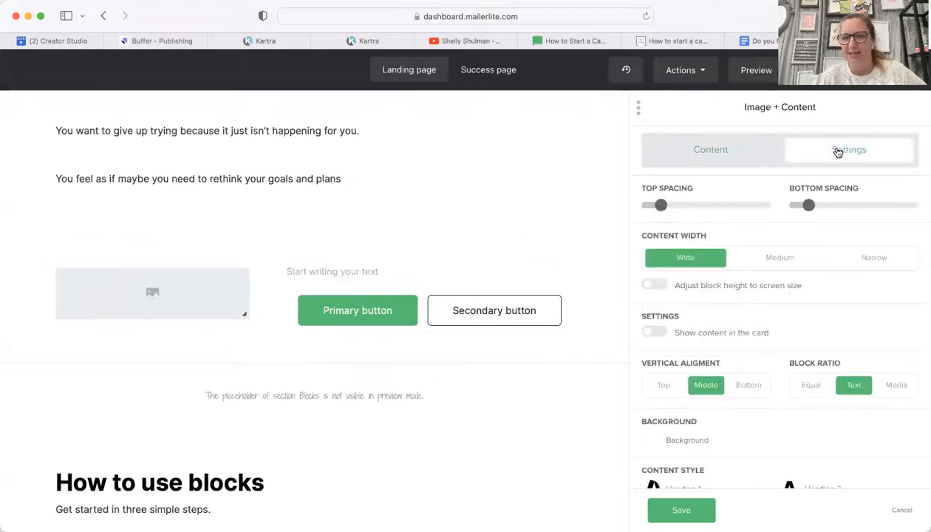
{"action": "scroll", "coordinate": [756, 277], "scroll_direction": "down", "scroll_amount": 5}
{"action": "scroll", "coordinate": [758, 275], "scroll_direction": "up", "scroll_amount": 3}
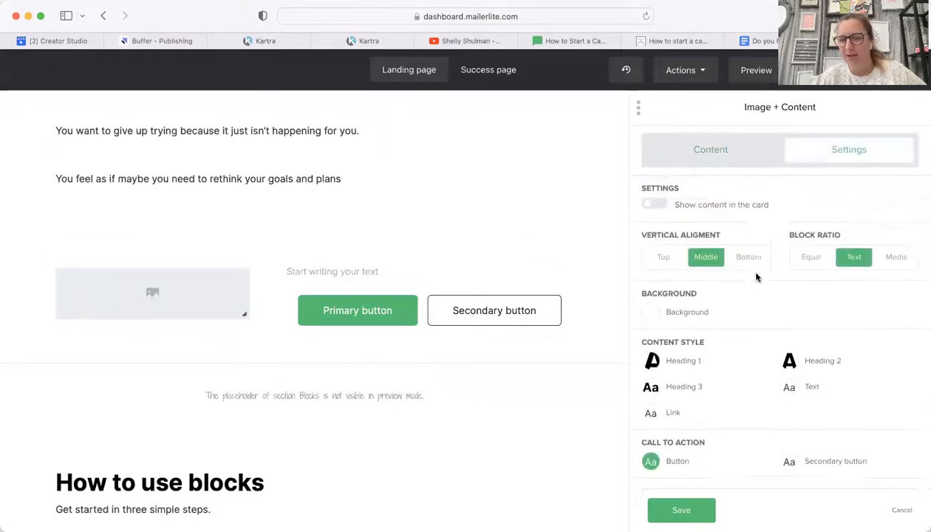
{"action": "left_click", "coordinate": [696, 151]}
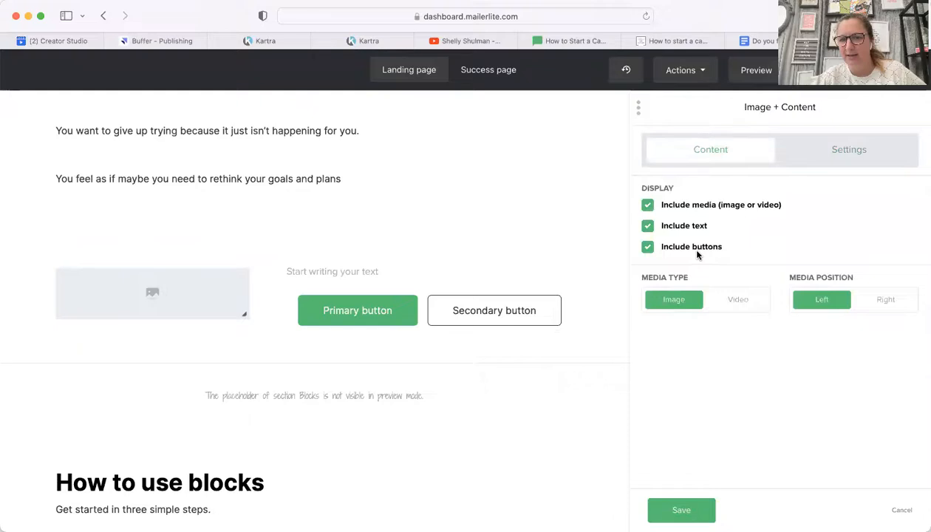
{"action": "left_click", "coordinate": [647, 246]}
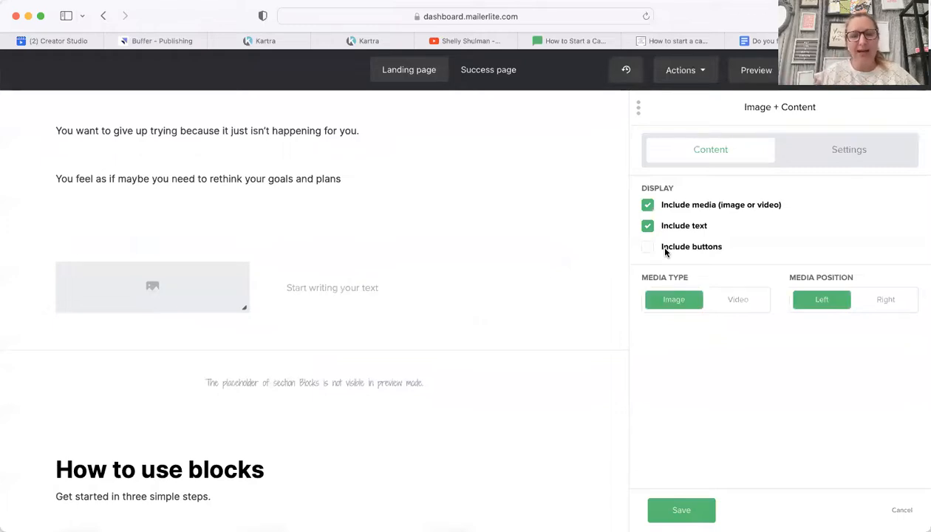
{"action": "left_click", "coordinate": [681, 510]}
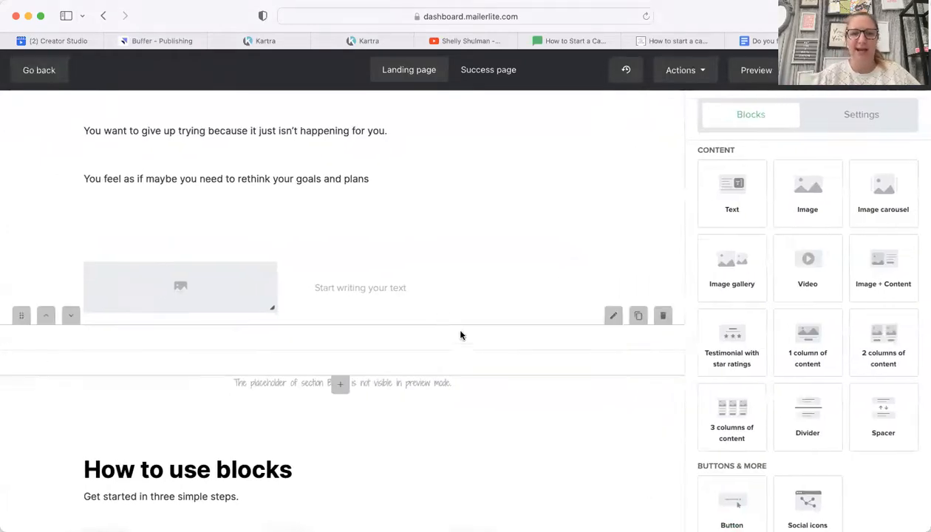
{"action": "left_click", "coordinate": [410, 288]}
{"action": "left_click", "coordinate": [766, 42]}
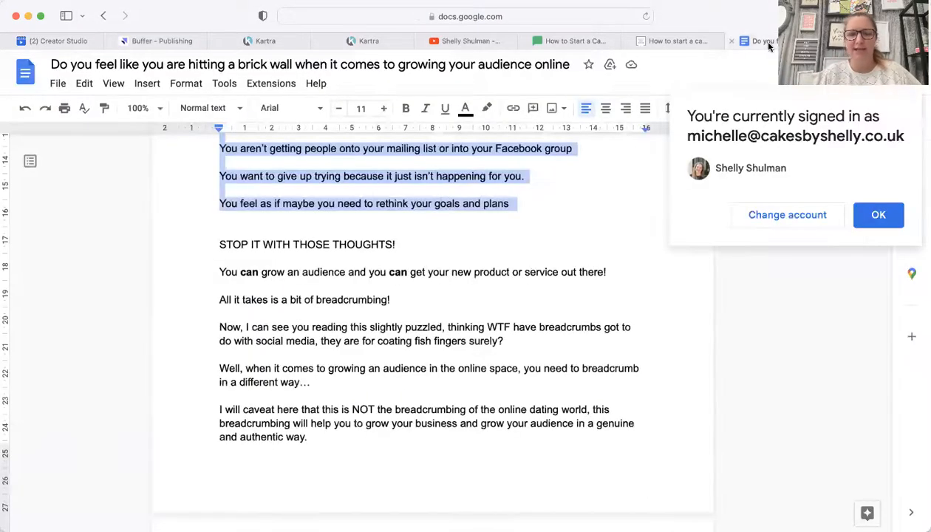
Step: Copy the draft paragraphs from 'STOP IT WITH THOSE THOUGHTS!' to 'authentic way.' into the block's text
{"action": "left_click_drag", "start_coordinate": [219, 244], "coordinate": [343, 434]}
{"action": "key", "text": "super+c"}
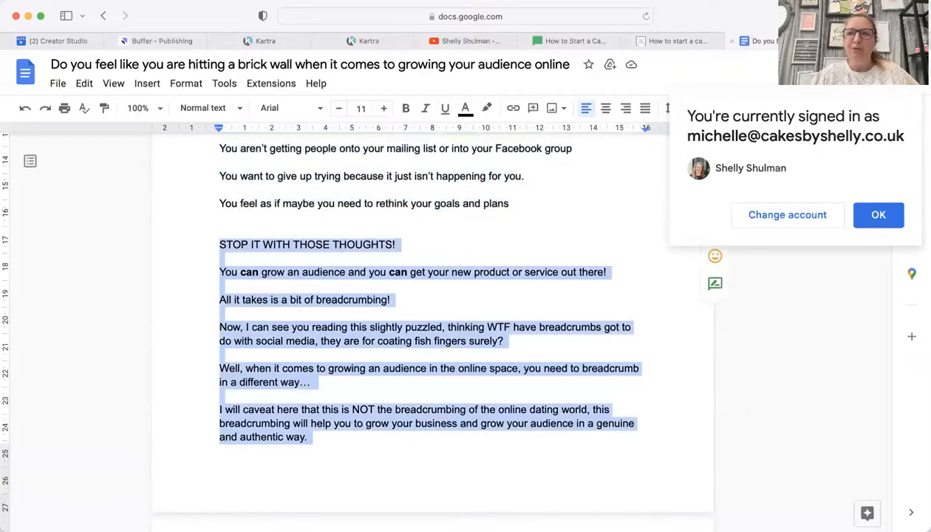
{"action": "left_click", "coordinate": [865, 41]}
{"action": "key", "text": "super+v"}
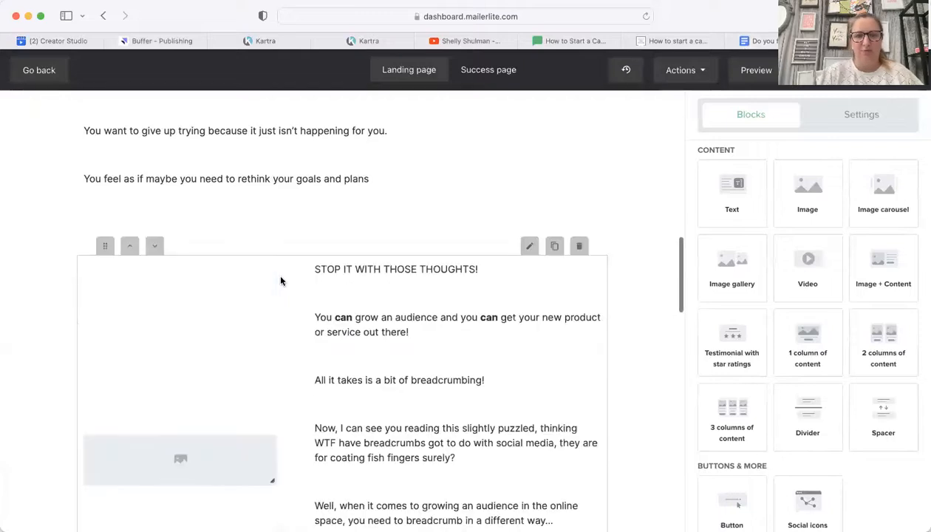
Step: Upload the photo of a woman cheering at her desk to the file manager
{"action": "left_click", "coordinate": [187, 469]}
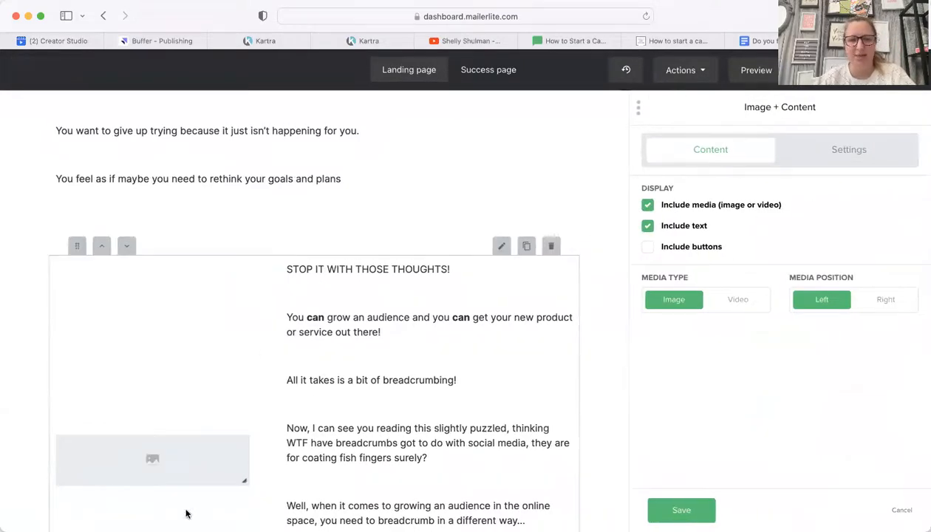
{"action": "left_click", "coordinate": [155, 461]}
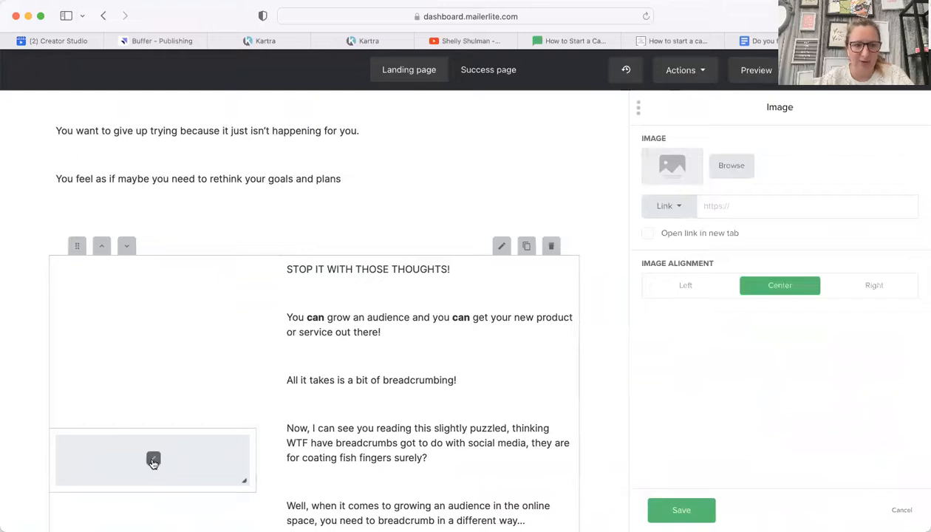
{"action": "left_click", "coordinate": [675, 172]}
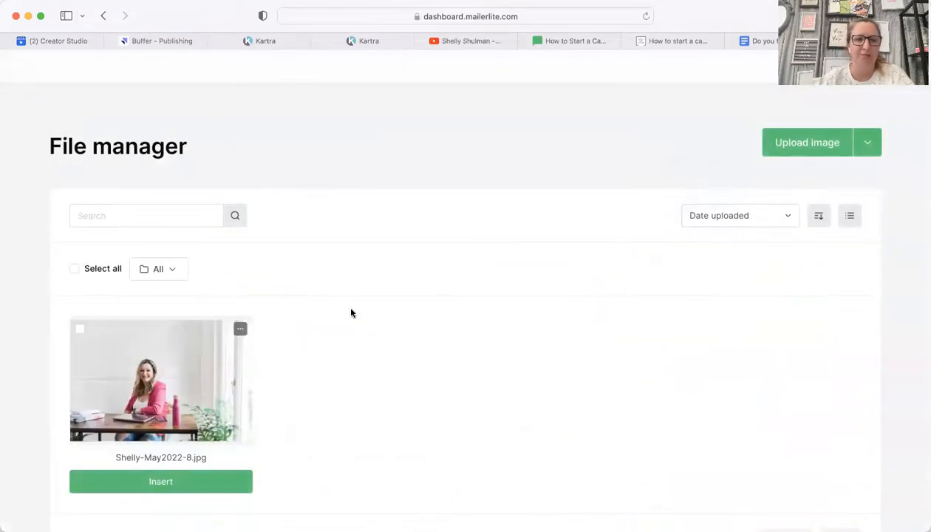
{"action": "left_click", "coordinate": [800, 142]}
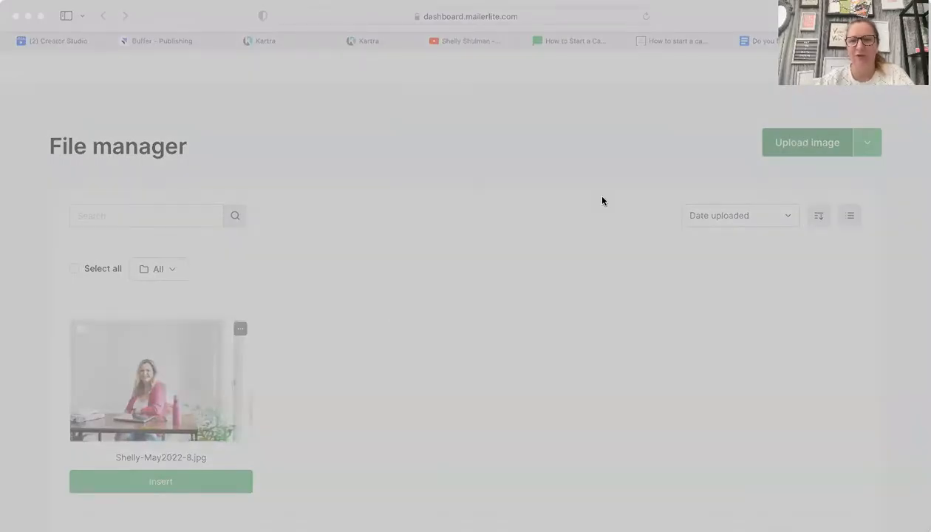
{"action": "left_click", "coordinate": [689, 459]}
Step: Insert the uploaded cheering photo into the block's image slot and save
{"action": "scroll", "coordinate": [472, 408], "scroll_direction": "down", "scroll_amount": 1}
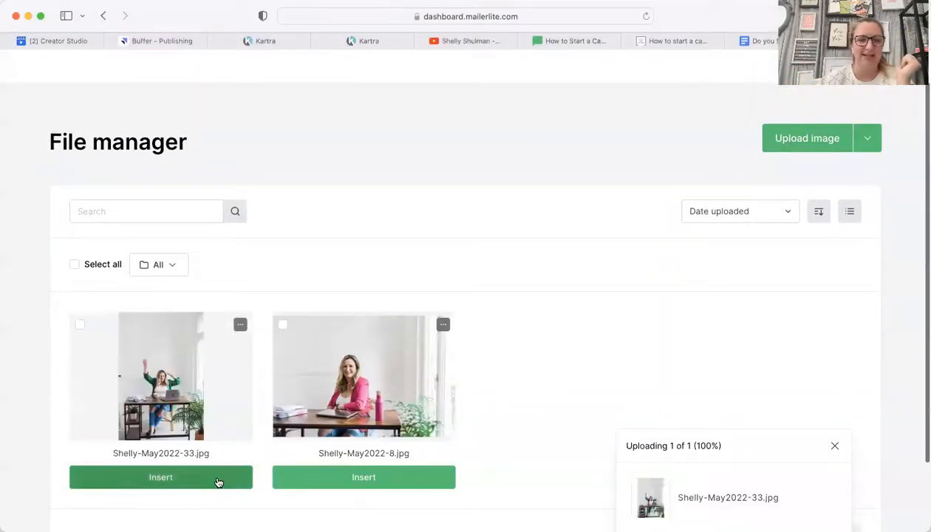
{"action": "left_click", "coordinate": [160, 478]}
{"action": "scroll", "coordinate": [461, 425], "scroll_direction": "down", "scroll_amount": 3}
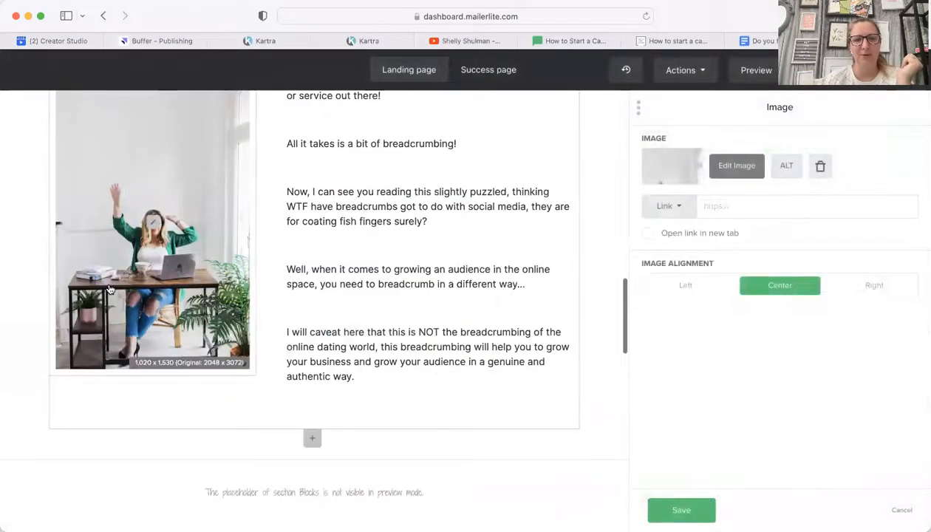
{"action": "scroll", "coordinate": [109, 288], "scroll_direction": "up", "scroll_amount": 3}
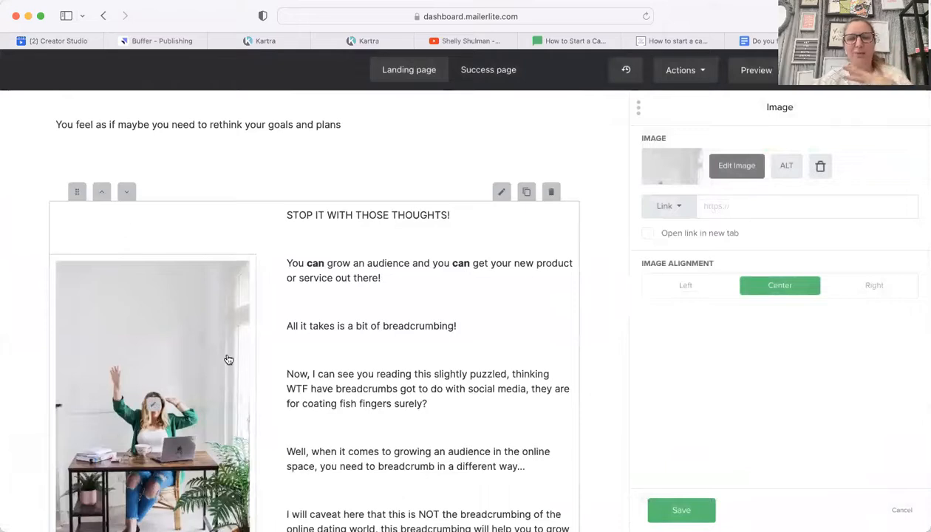
{"action": "left_click", "coordinate": [681, 510]}
{"action": "scroll", "coordinate": [561, 392], "scroll_direction": "down", "scroll_amount": 3}
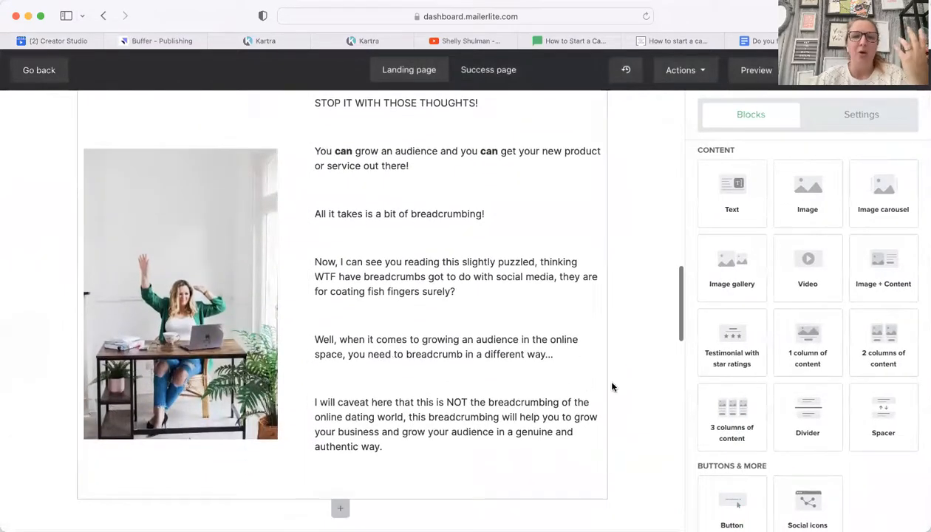
{"action": "scroll", "coordinate": [819, 374], "scroll_direction": "down", "scroll_amount": 4}
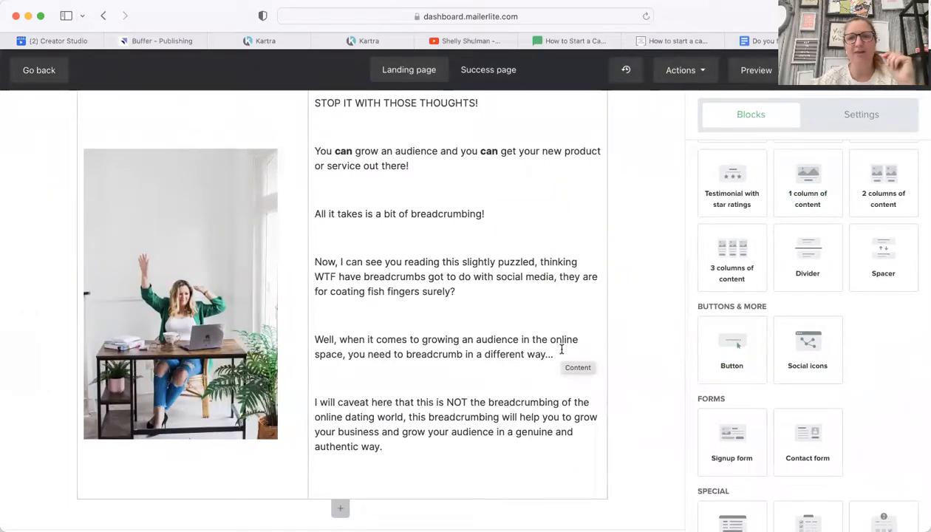
{"action": "scroll", "coordinate": [562, 349], "scroll_direction": "down", "scroll_amount": 3}
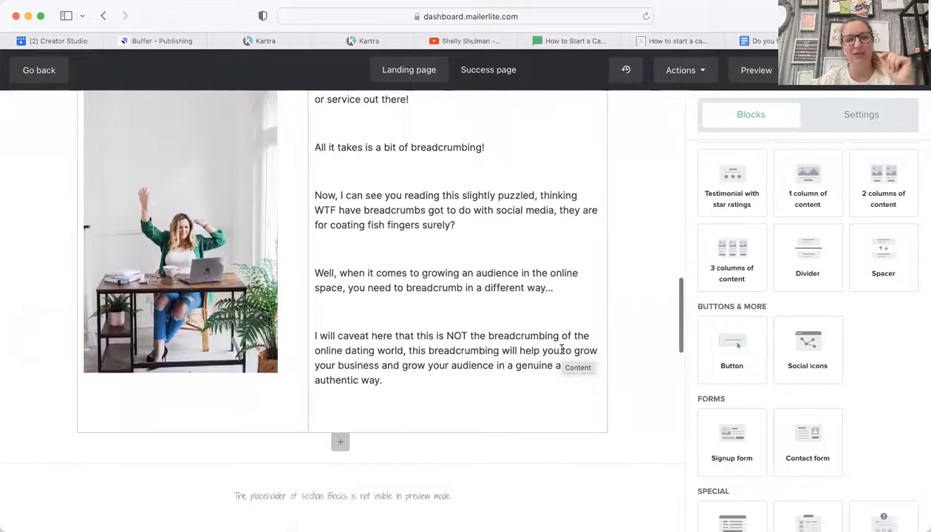
{"action": "scroll", "coordinate": [562, 350], "scroll_direction": "down", "scroll_amount": 3}
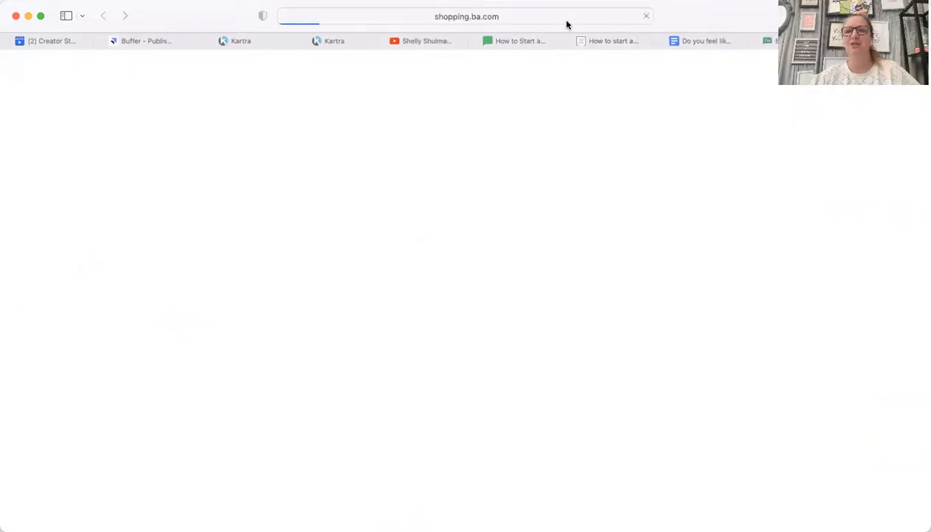
Step: Go to Stripe's dashboard and sign in with the saved login details
{"action": "left_click", "coordinate": [564, 20]}
{"action": "key", "text": "Return"}
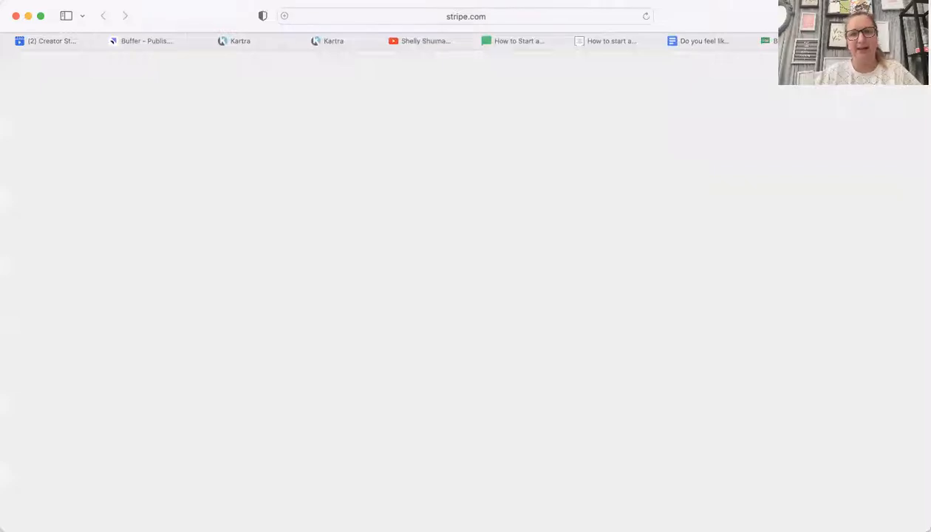
{"action": "left_click", "coordinate": [743, 71]}
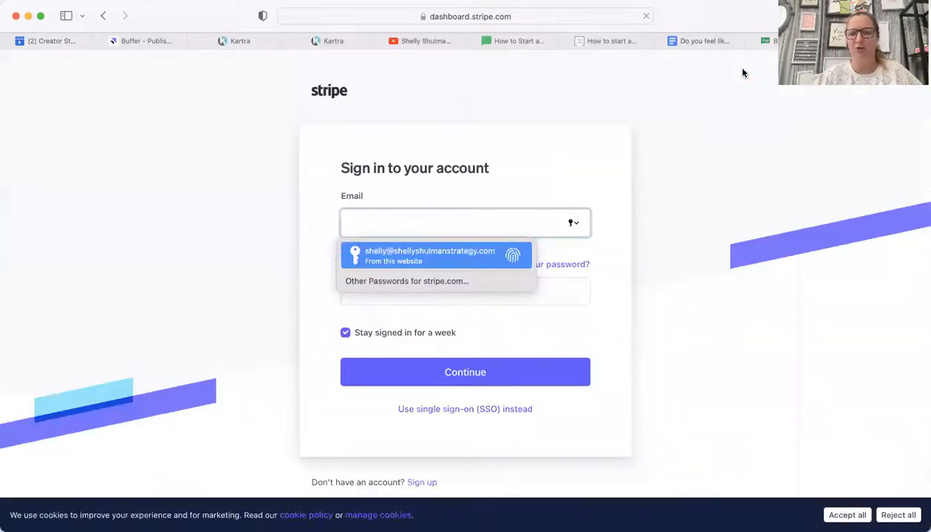
{"action": "key", "text": "Return"}
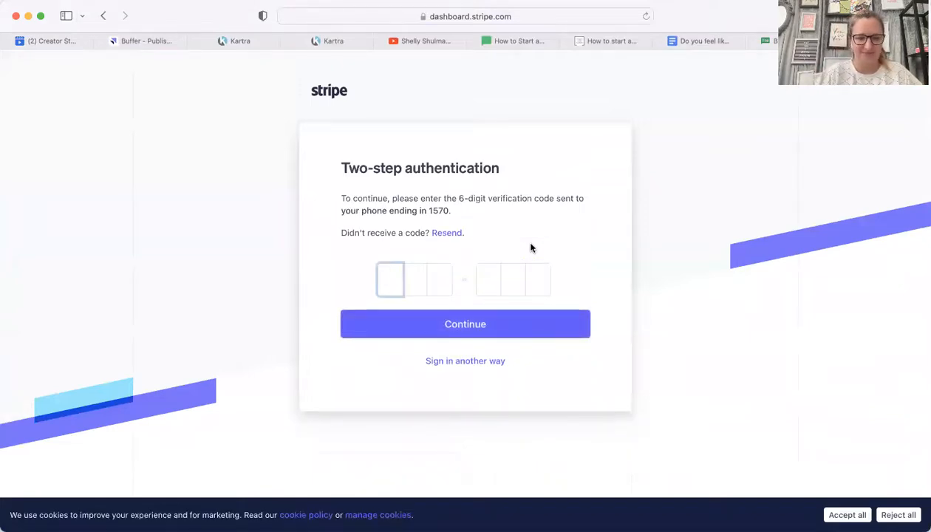
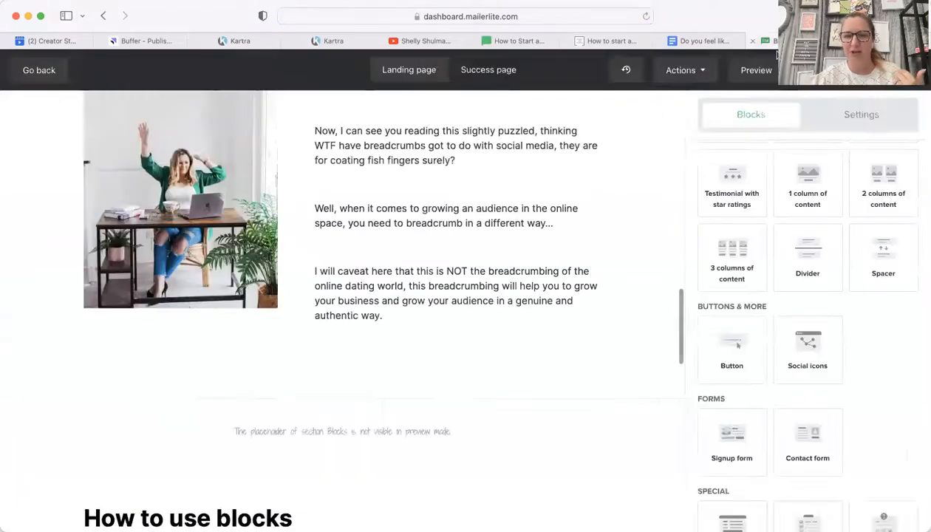
Step: Enter the six-digit verification code and review the Home dashboard's gross volume
{"action": "scroll", "coordinate": [641, 321], "scroll_direction": "down", "scroll_amount": 2}
{"action": "scroll", "coordinate": [739, 443], "scroll_direction": "down", "scroll_amount": 5}
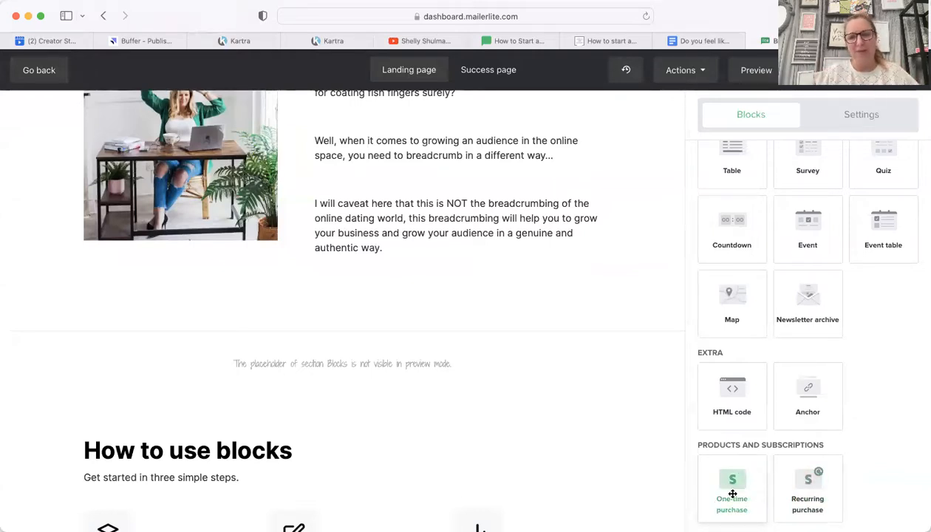
{"action": "scroll", "coordinate": [746, 407], "scroll_direction": "up", "scroll_amount": 2}
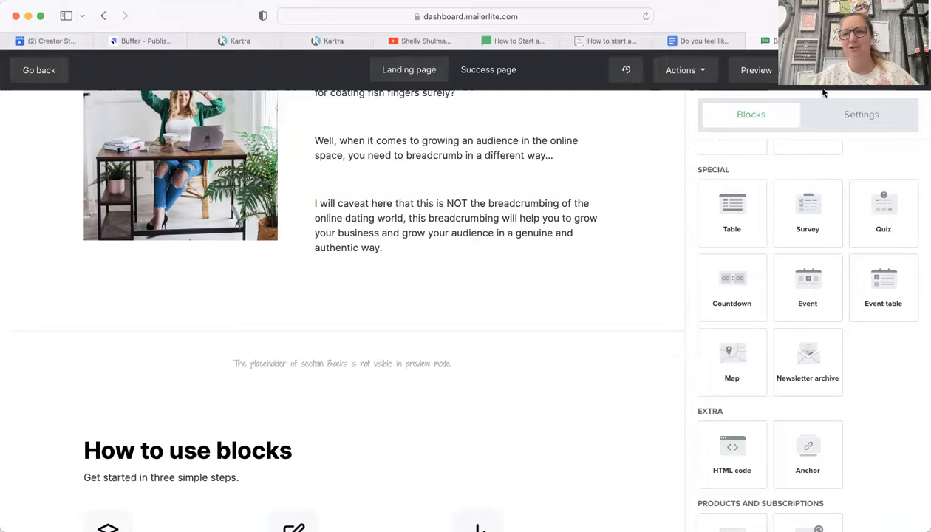
{"action": "scroll", "coordinate": [738, 308], "scroll_direction": "up", "scroll_amount": 5}
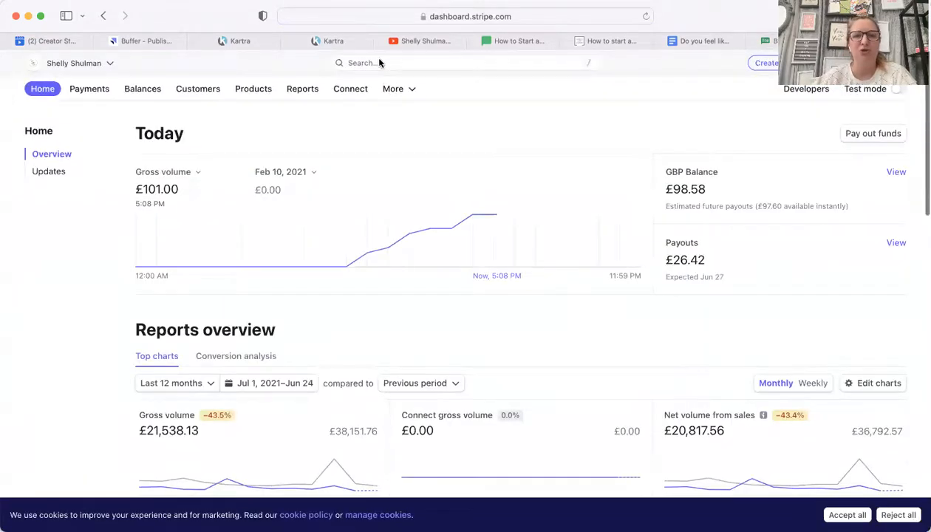
Step: Open the £27.00 breadcrumbing workshop product from Products and scroll to its SKUs
{"action": "left_click", "coordinate": [253, 89]}
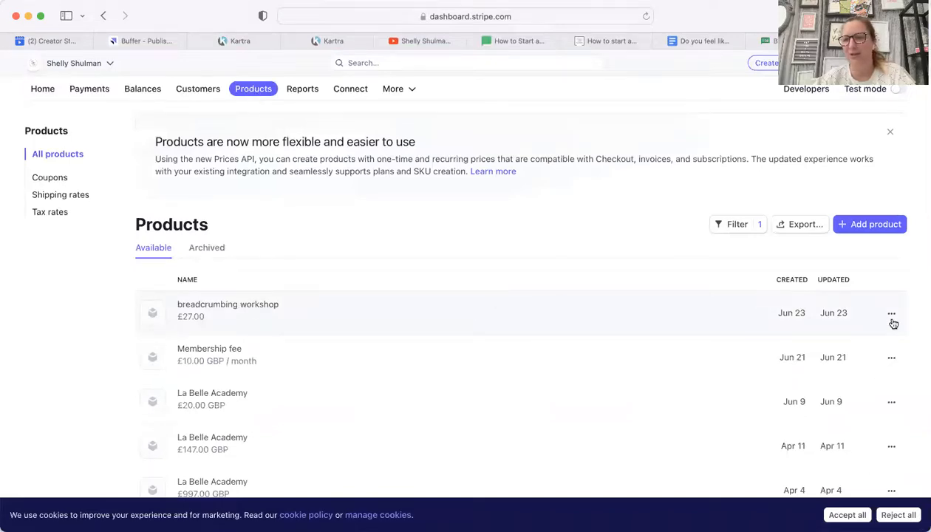
{"action": "left_click", "coordinate": [892, 315]}
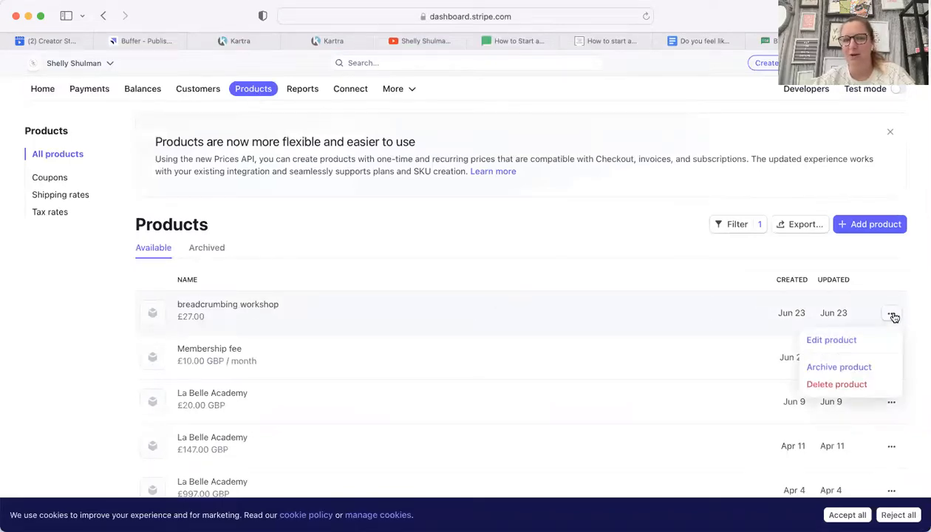
{"action": "left_click", "coordinate": [272, 311]}
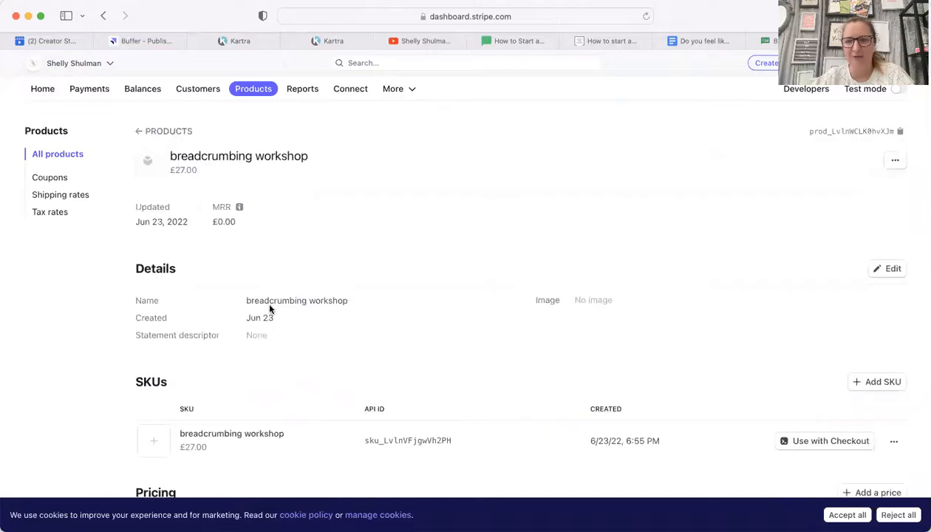
{"action": "scroll", "coordinate": [497, 321], "scroll_direction": "down", "scroll_amount": 1}
{"action": "scroll", "coordinate": [499, 321], "scroll_direction": "down", "scroll_amount": 3}
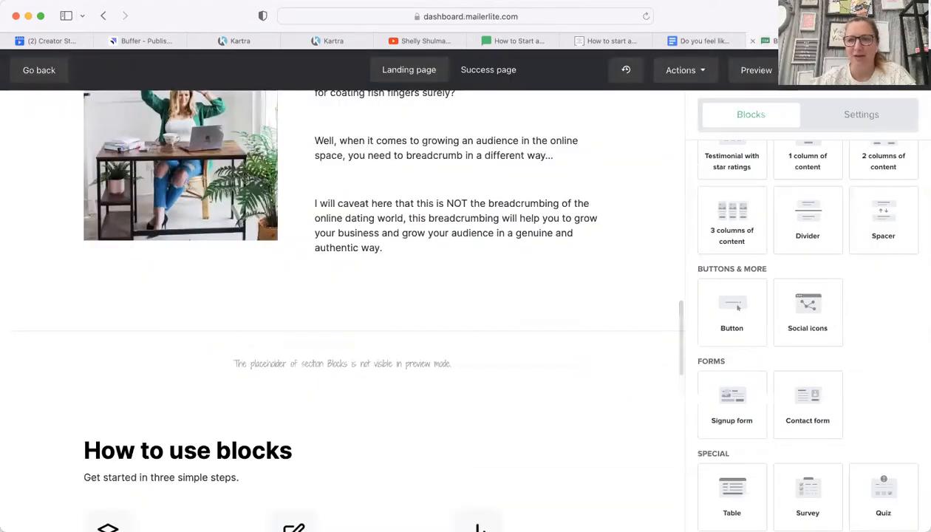
Step: Place an HTML code block below the photo-and-text section, paste in the Stripe checkout script, and save
{"action": "scroll", "coordinate": [748, 243], "scroll_direction": "up", "scroll_amount": 3}
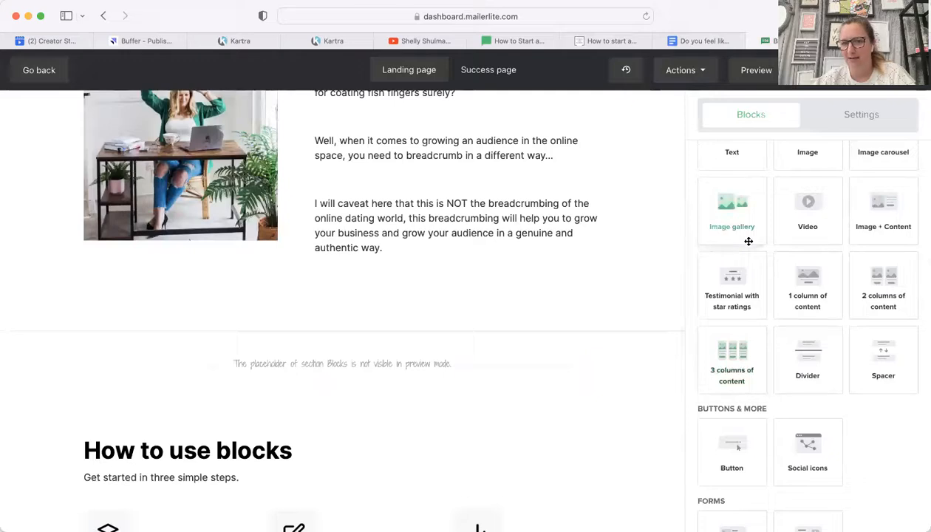
{"action": "scroll", "coordinate": [748, 241], "scroll_direction": "down", "scroll_amount": 5}
{"action": "scroll", "coordinate": [737, 442], "scroll_direction": "down", "scroll_amount": 3}
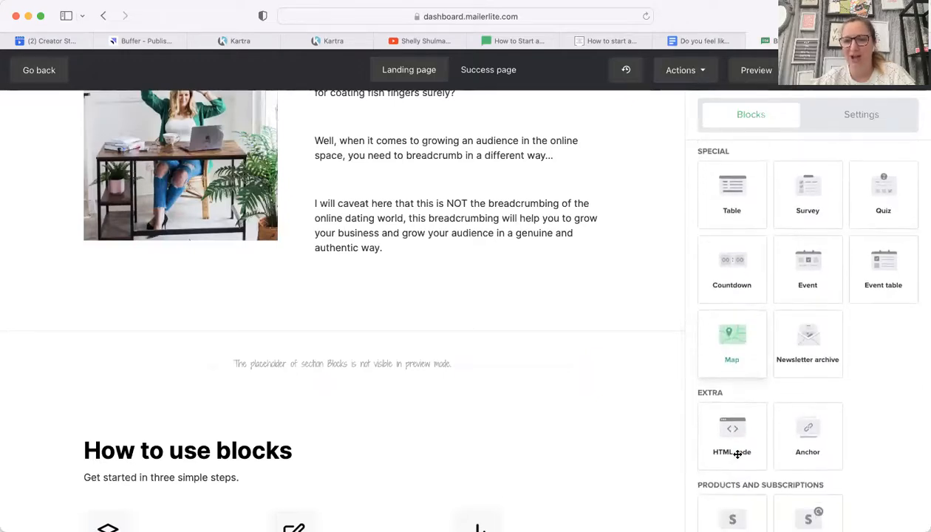
{"action": "left_click_drag", "start_coordinate": [737, 440], "coordinate": [425, 384]}
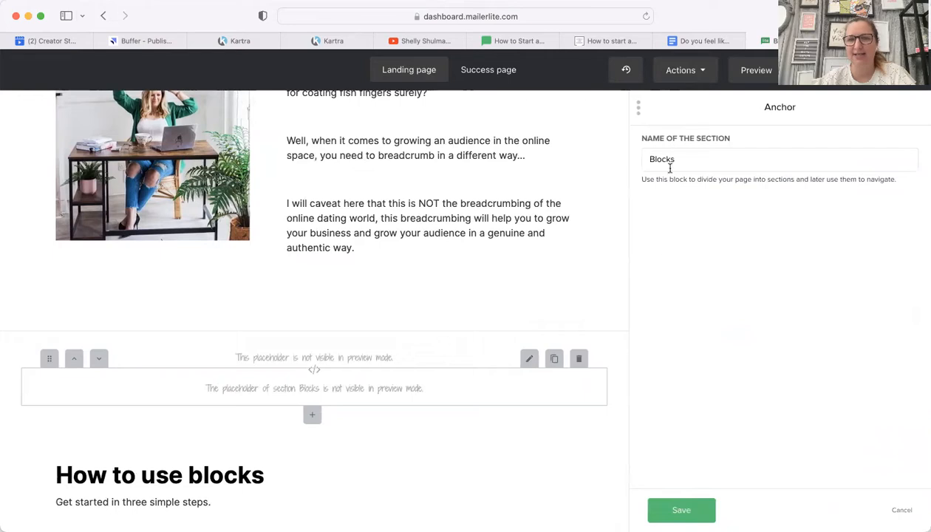
{"action": "left_click", "coordinate": [279, 352]}
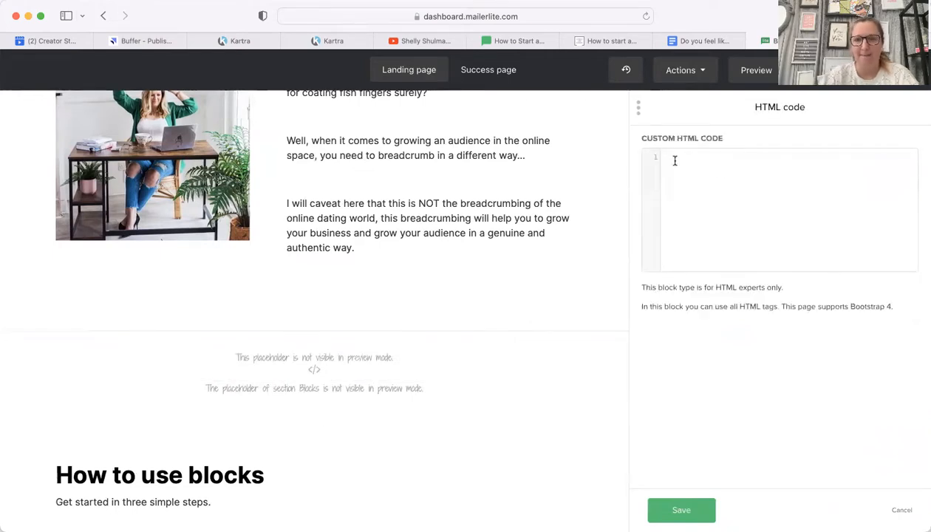
{"action": "key", "text": "super+v"}
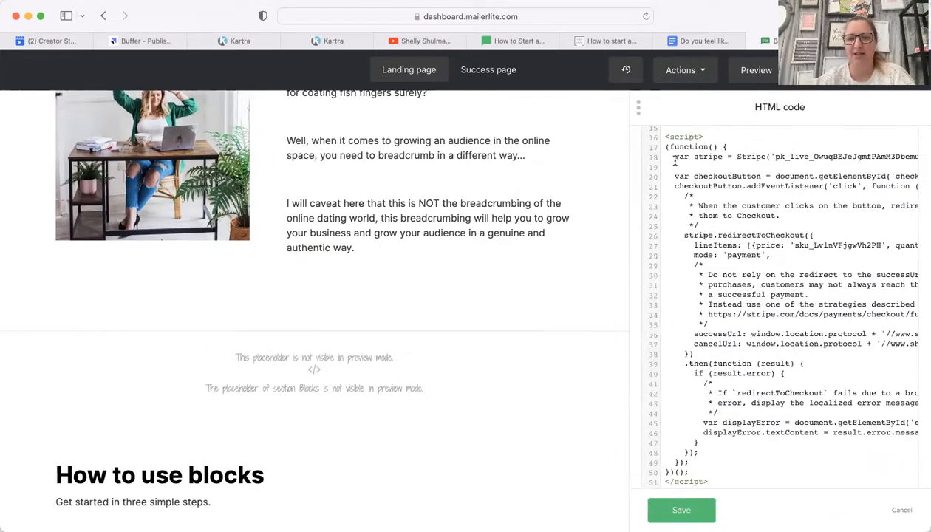
{"action": "left_click", "coordinate": [682, 510]}
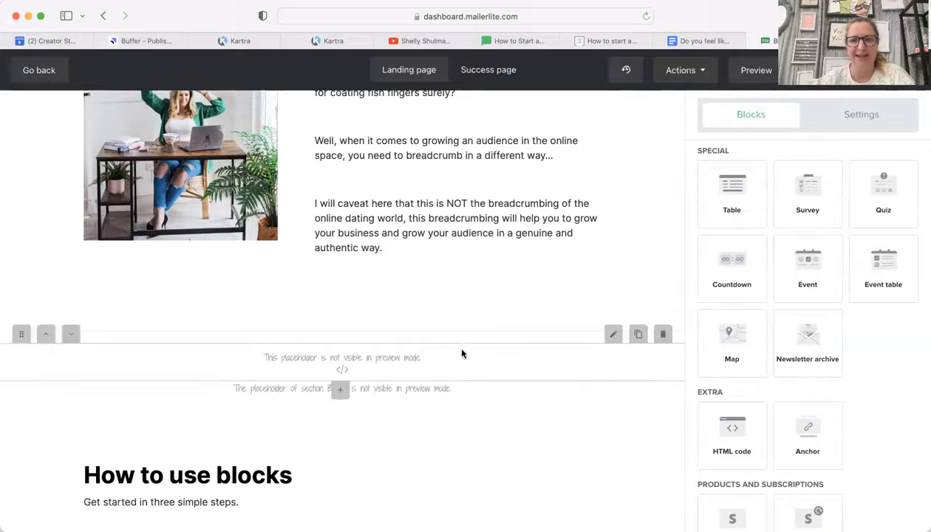
Step: Preview the page to check the Checkout button, then delete the HTML code block
{"action": "left_click", "coordinate": [745, 72]}
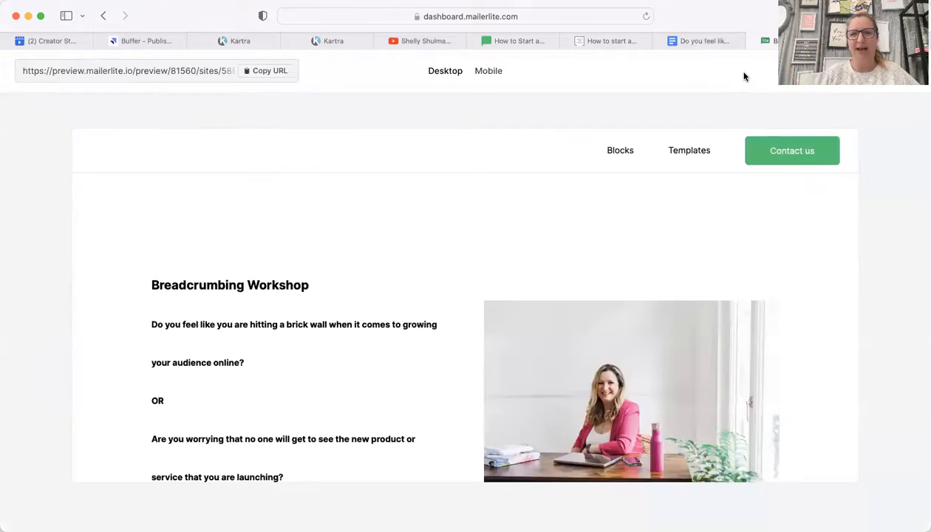
{"action": "scroll", "coordinate": [715, 210], "scroll_direction": "down", "scroll_amount": 3}
{"action": "scroll", "coordinate": [715, 209], "scroll_direction": "down", "scroll_amount": 15}
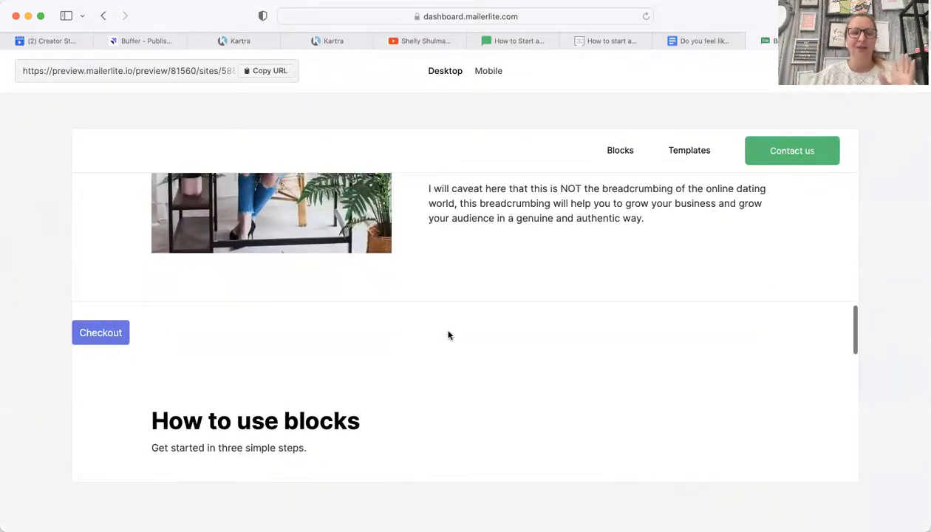
{"action": "scroll", "coordinate": [448, 335], "scroll_direction": "up", "scroll_amount": 5}
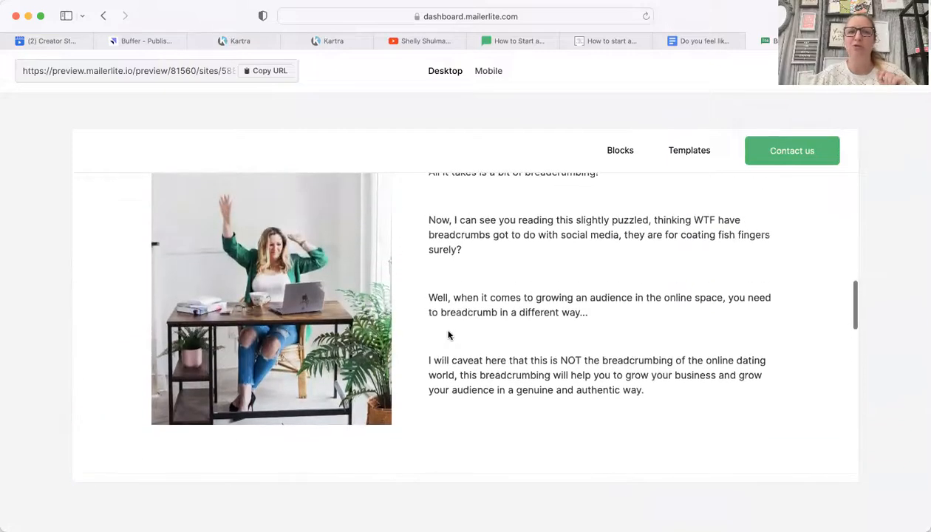
{"action": "scroll", "coordinate": [449, 335], "scroll_direction": "up", "scroll_amount": 1}
{"action": "left_click", "coordinate": [906, 71]}
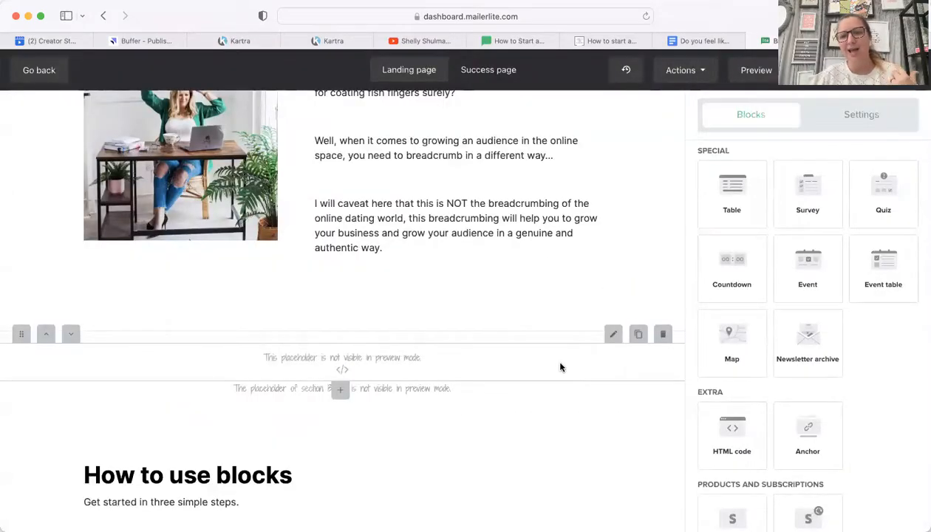
{"action": "left_click", "coordinate": [662, 335]}
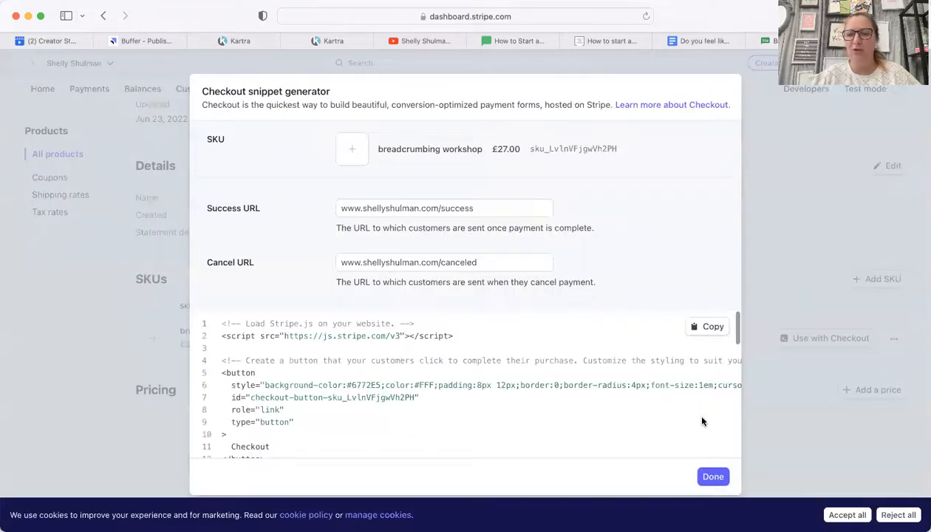
Step: Copy the £10.00-per-month Membership fee payment link and return to the MailerLite editor
{"action": "left_click", "coordinate": [712, 478]}
{"action": "scroll", "coordinate": [378, 293], "scroll_direction": "up", "scroll_amount": 3}
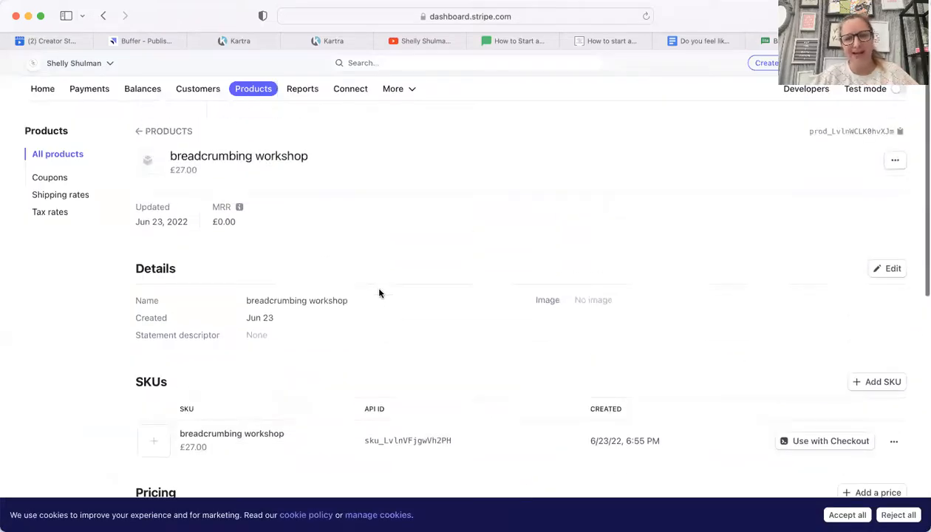
{"action": "left_click", "coordinate": [253, 89]}
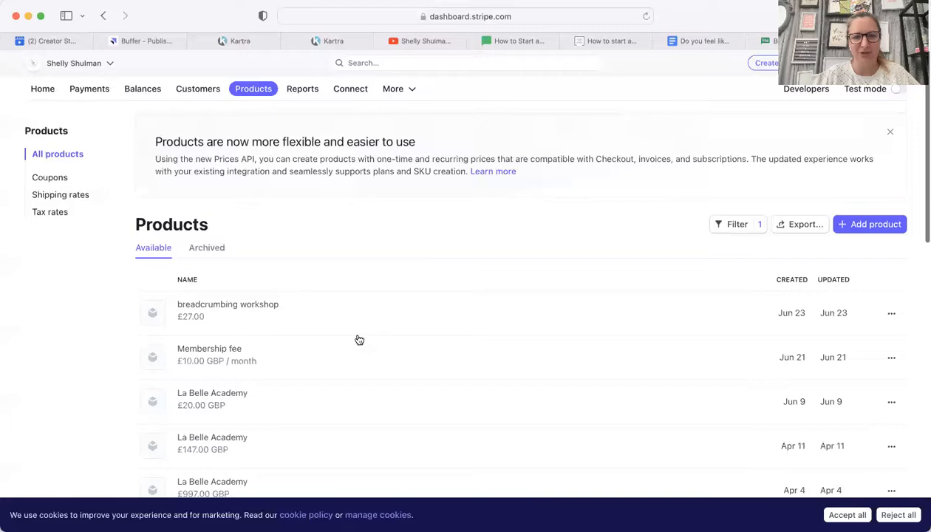
{"action": "left_click", "coordinate": [404, 367]}
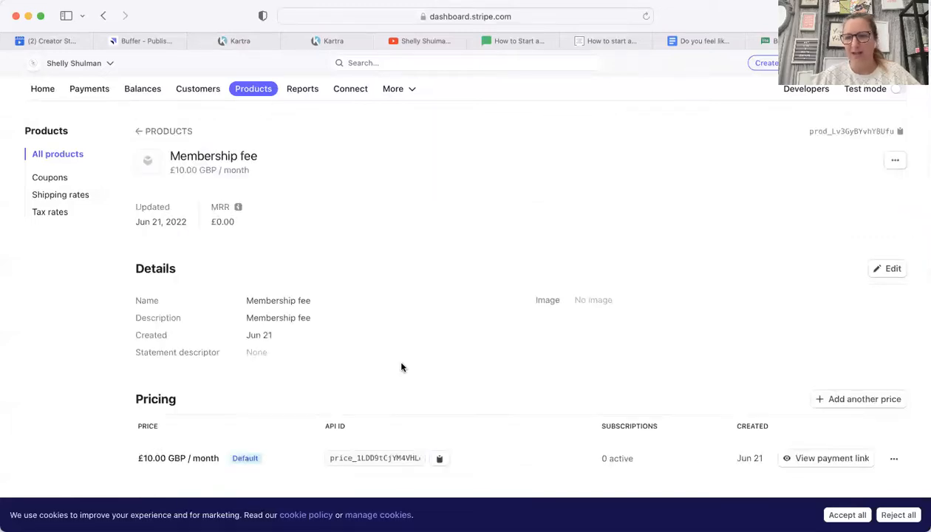
{"action": "scroll", "coordinate": [488, 394], "scroll_direction": "down", "scroll_amount": 1}
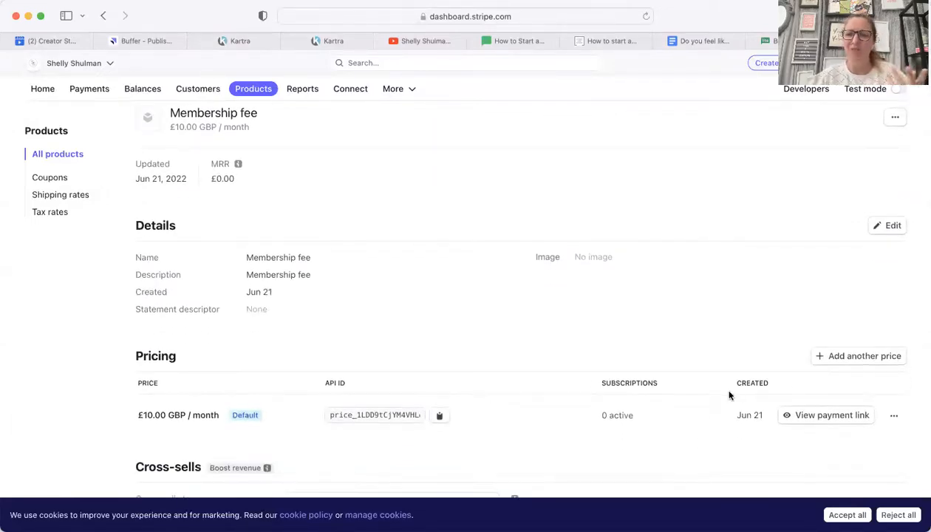
{"action": "left_click", "coordinate": [822, 419]}
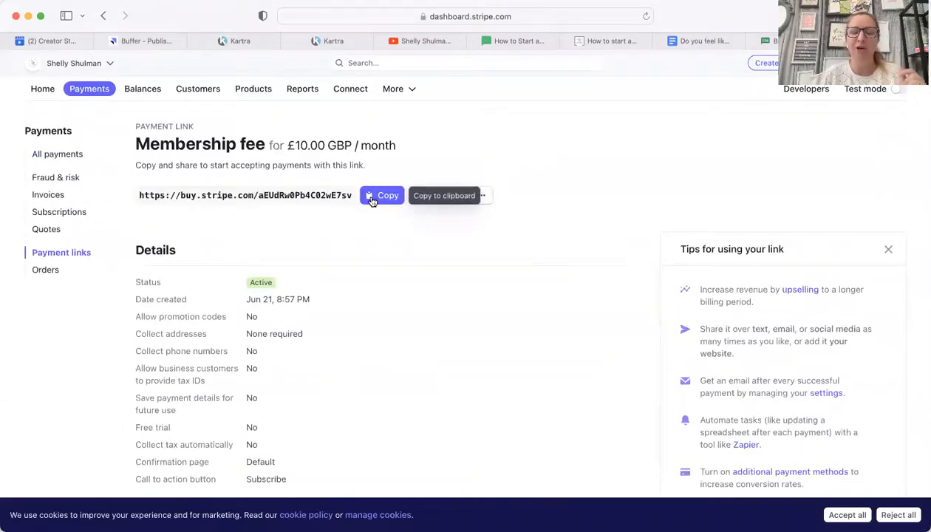
{"action": "left_click", "coordinate": [372, 202]}
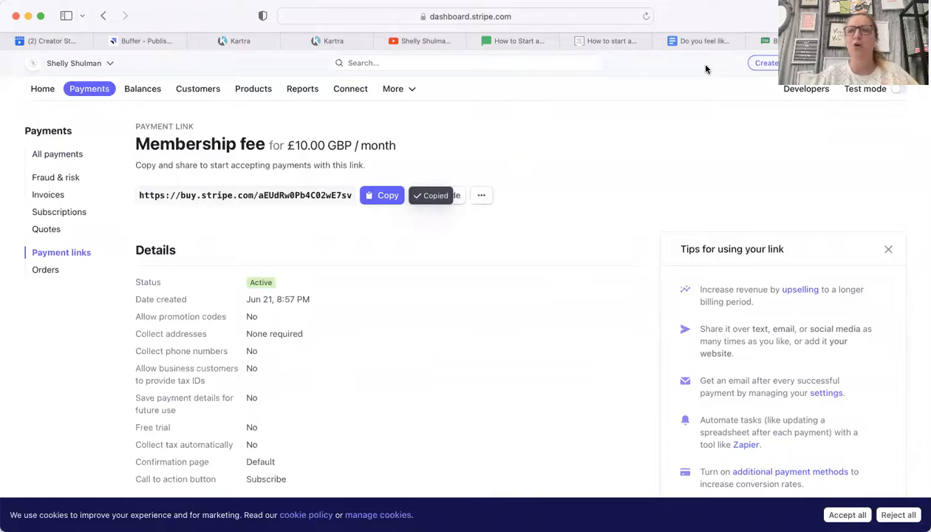
{"action": "left_click", "coordinate": [792, 42]}
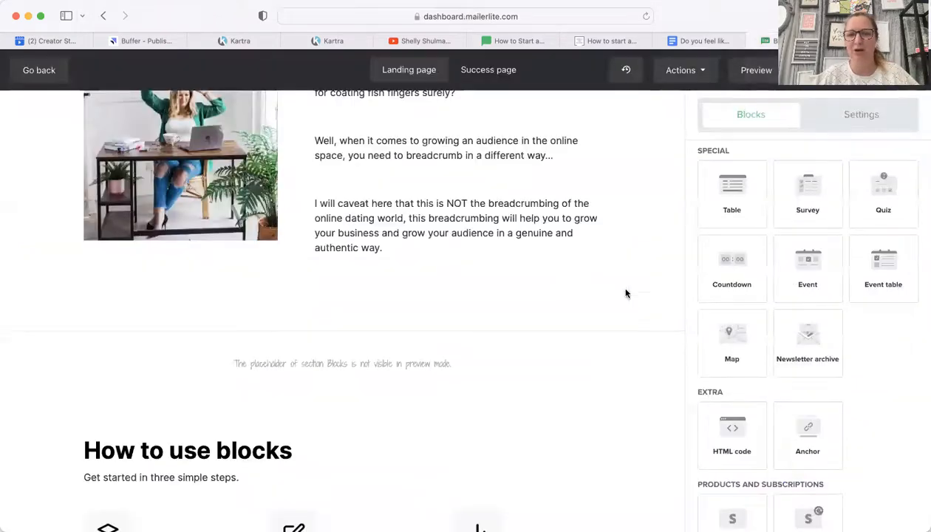
Step: Add a button block below the photo-and-text section, linked to the pasted Stripe payment link
{"action": "scroll", "coordinate": [747, 348], "scroll_direction": "up", "scroll_amount": 5}
{"action": "left_click_drag", "start_coordinate": [747, 348], "coordinate": [400, 356]}
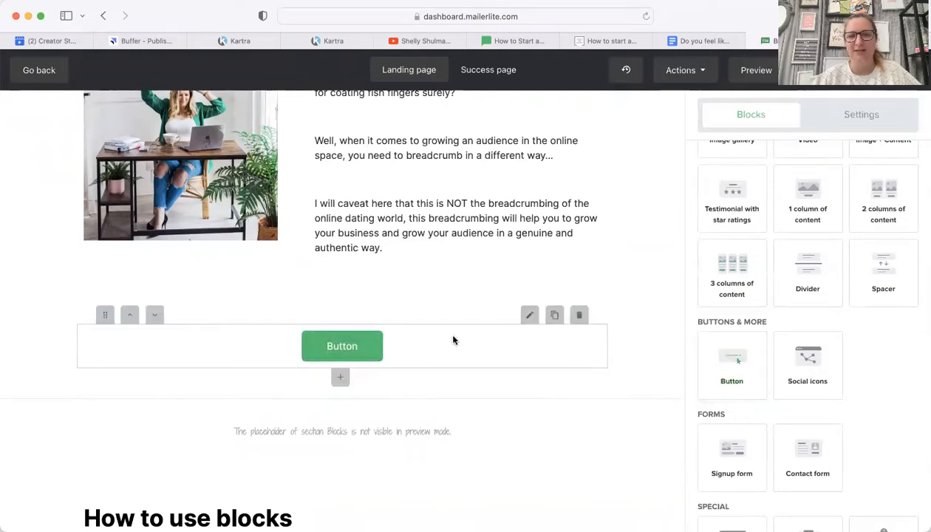
{"action": "left_click", "coordinate": [529, 314]}
{"action": "left_click", "coordinate": [720, 241]}
{"action": "key", "text": "super+v"}
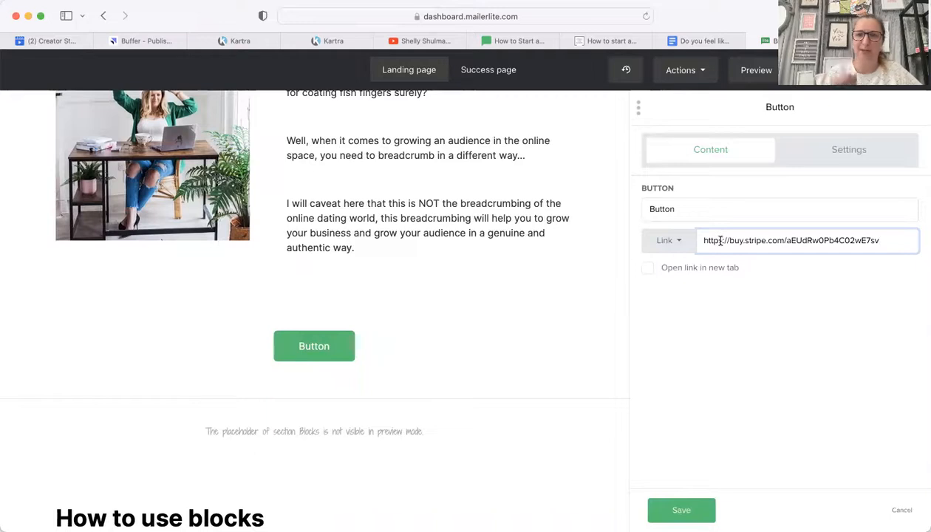
Step: Change the button background from #09c269 to #ff49ab, check the hover colours, and save
{"action": "left_click", "coordinate": [854, 155]}
{"action": "left_click", "coordinate": [650, 361]}
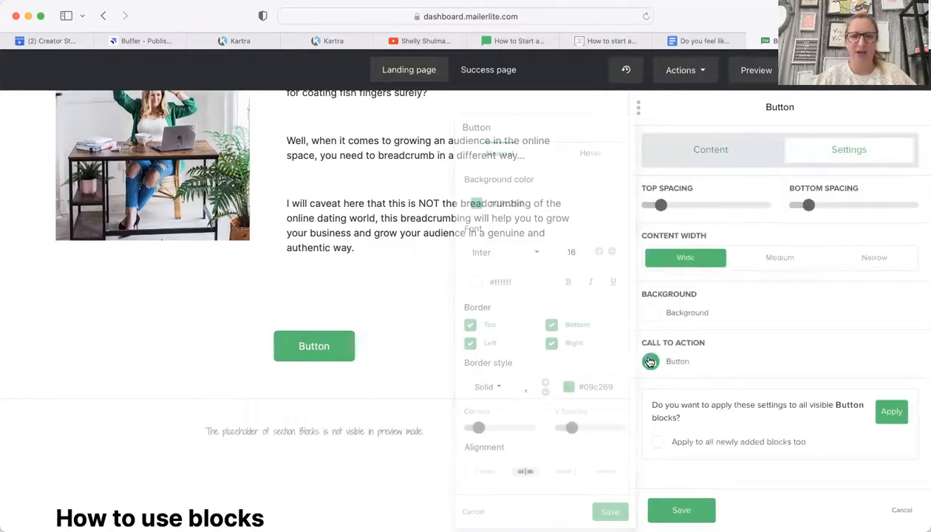
{"action": "left_click", "coordinate": [476, 204]}
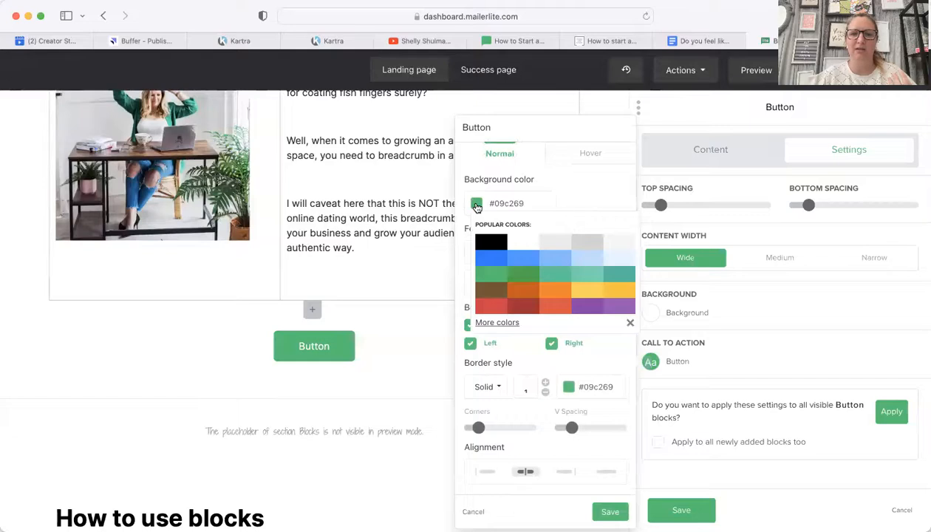
{"action": "left_click_drag", "start_coordinate": [532, 205], "coordinate": [494, 204]}
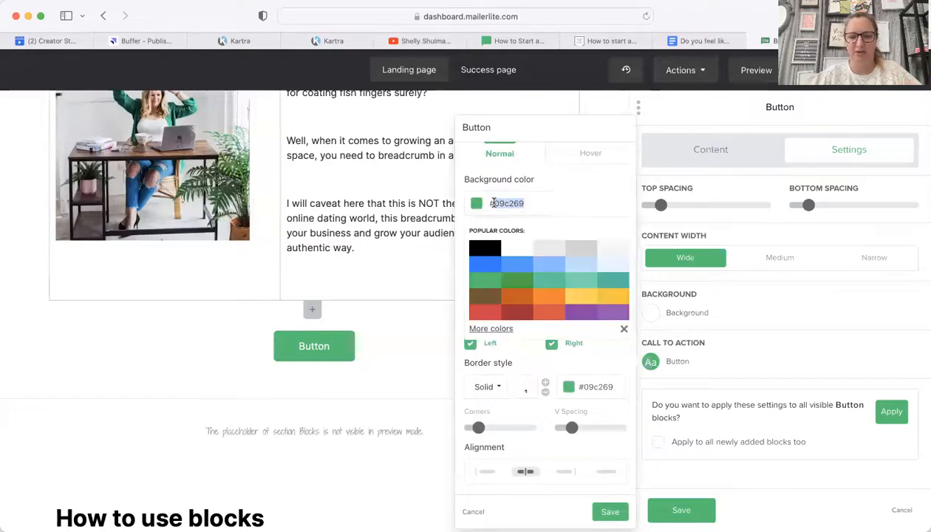
{"action": "type", "text": "#ff49ab"}
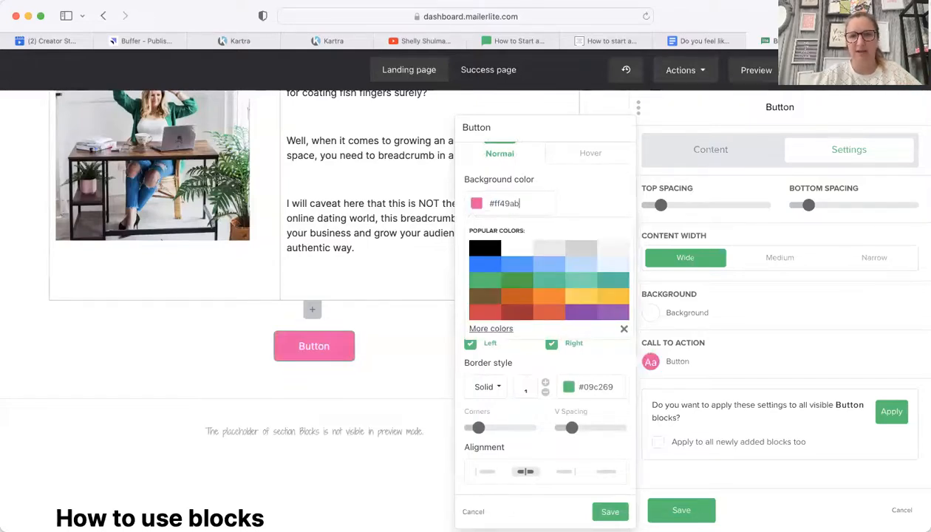
{"action": "left_click", "coordinate": [576, 200]}
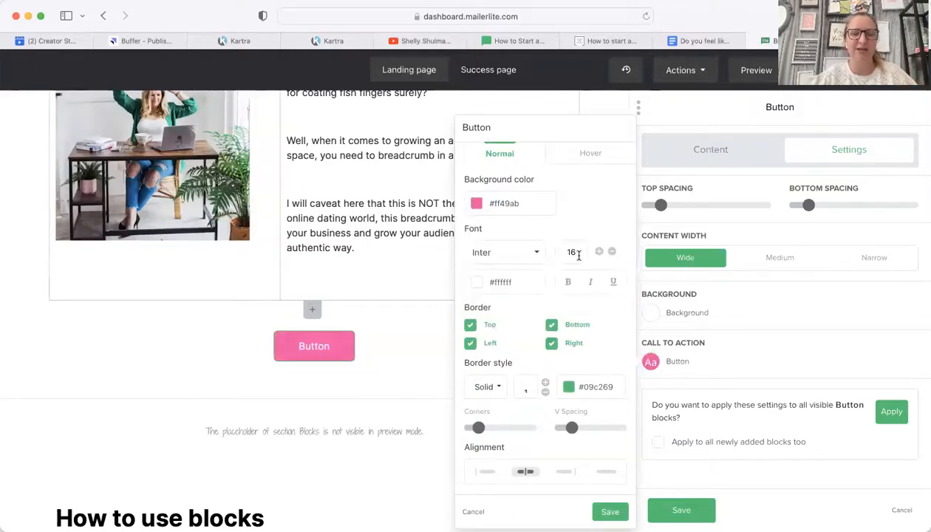
{"action": "left_click", "coordinate": [596, 156]}
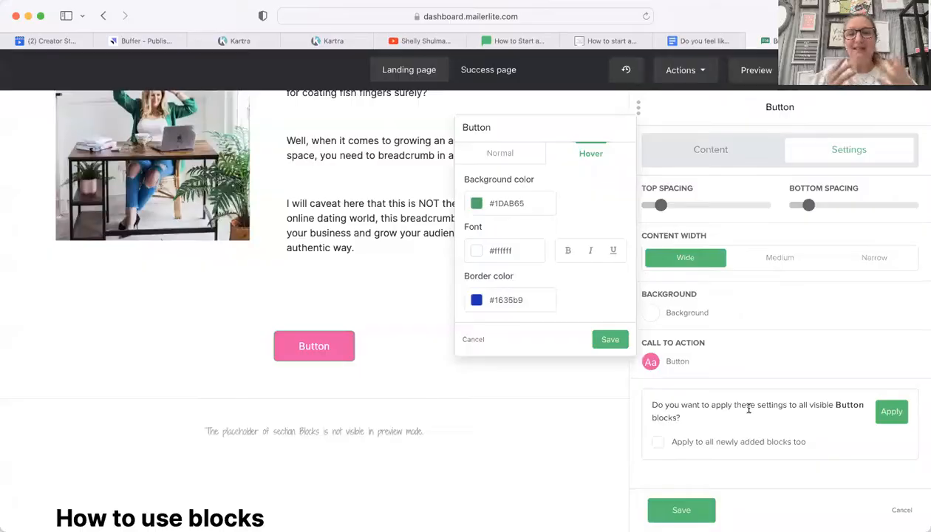
{"action": "left_click", "coordinate": [617, 466]}
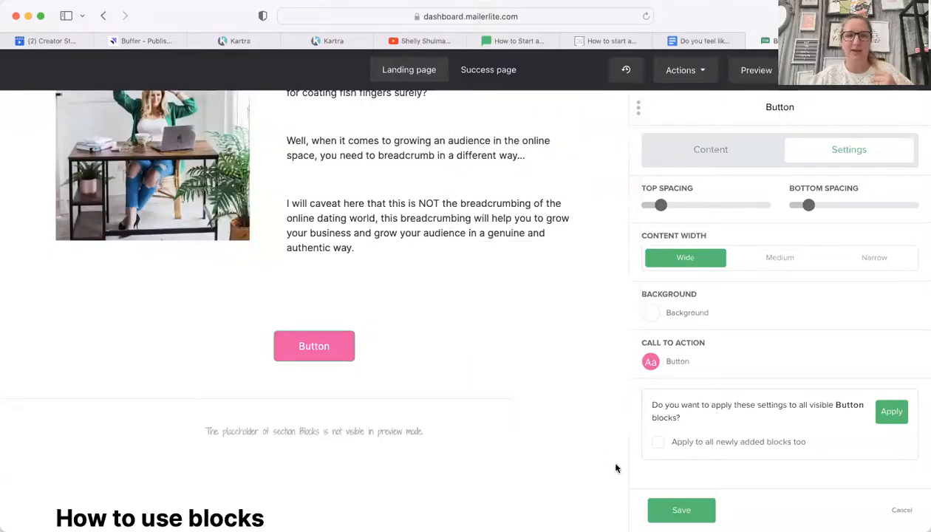
Step: Review the finished landing page by scrolling through it, then finish editing to reach Page settings
{"action": "scroll", "coordinate": [586, 358], "scroll_direction": "up", "scroll_amount": 20}
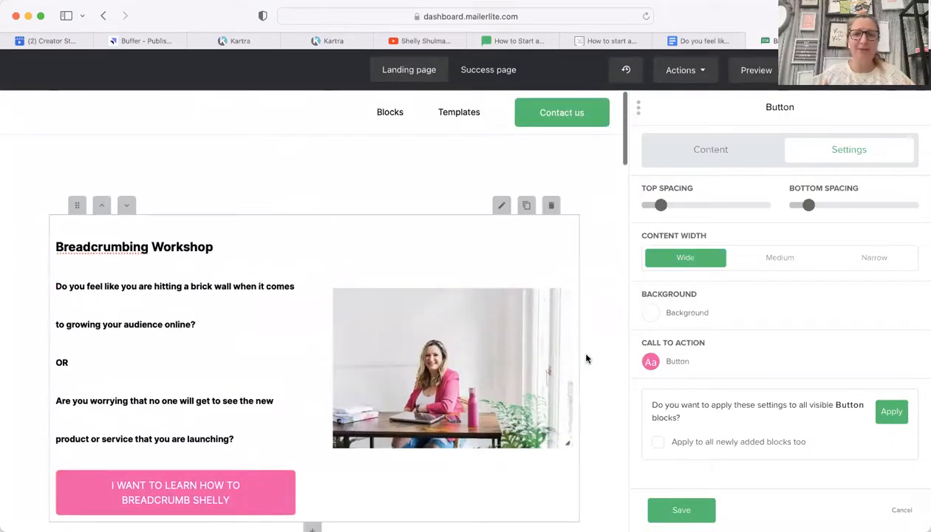
{"action": "scroll", "coordinate": [586, 358], "scroll_direction": "down", "scroll_amount": 4}
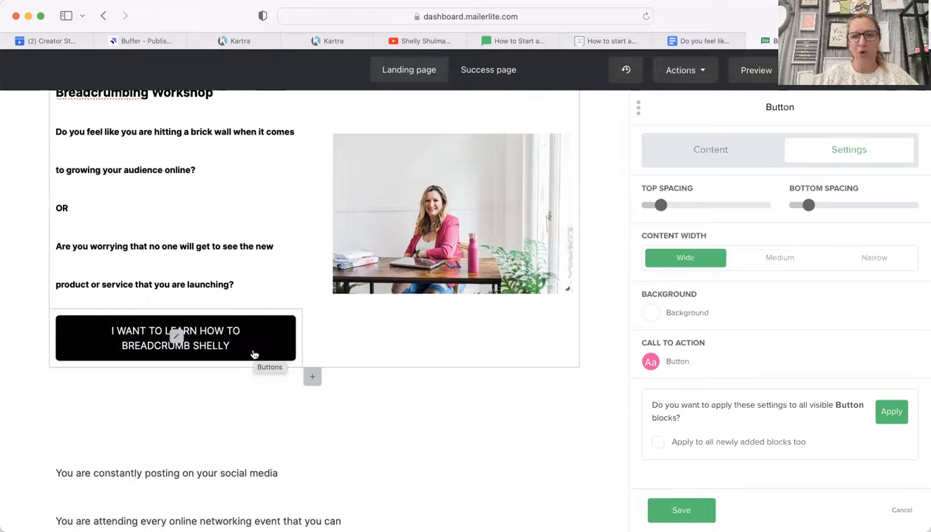
{"action": "scroll", "coordinate": [528, 279], "scroll_direction": "down", "scroll_amount": 5}
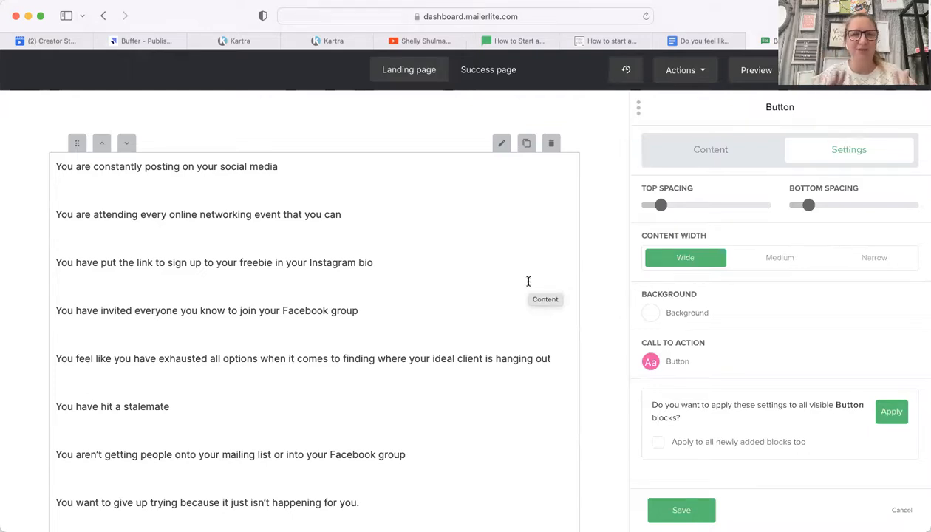
{"action": "scroll", "coordinate": [527, 281], "scroll_direction": "down", "scroll_amount": 10}
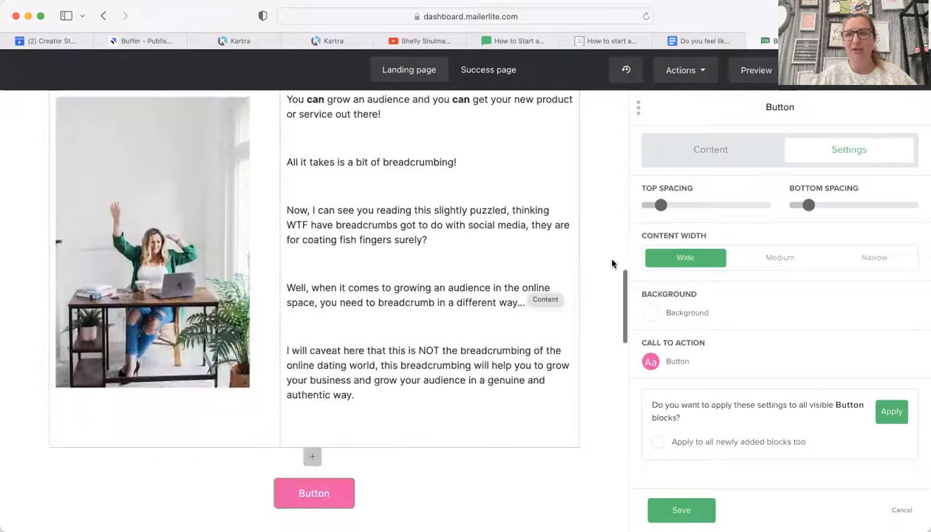
{"action": "left_click", "coordinate": [850, 71]}
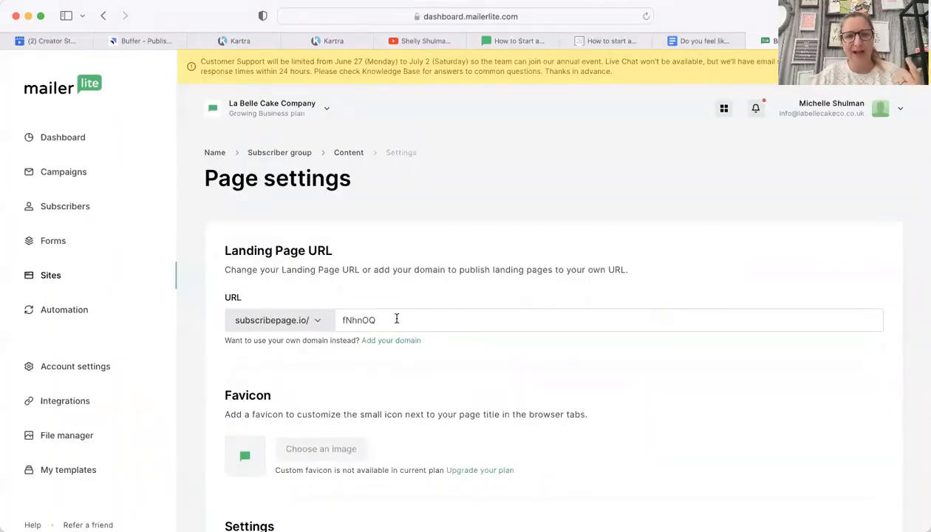
Step: Keep subscribepage.io, change the URL slug from fNhnOQ to breadcrumbingworkshop, and publish
{"action": "left_click", "coordinate": [320, 324]}
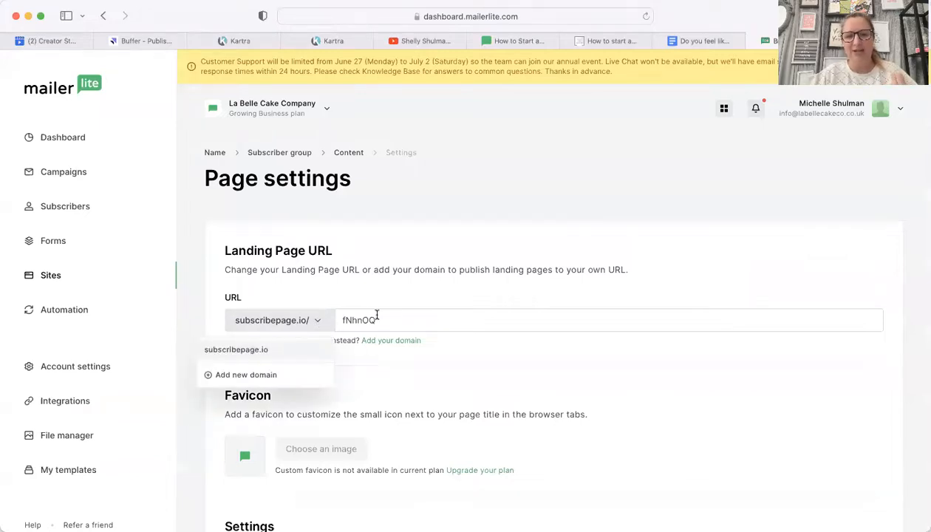
{"action": "left_click", "coordinate": [355, 315]}
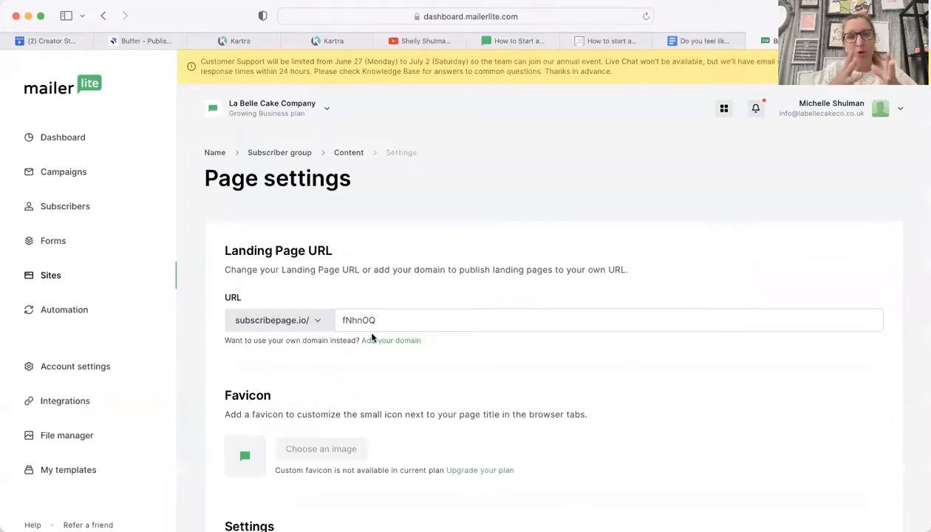
{"action": "left_click", "coordinate": [365, 325]}
{"action": "double_click", "coordinate": [365, 325]}
{"action": "type", "text": "breadcrumbing"}
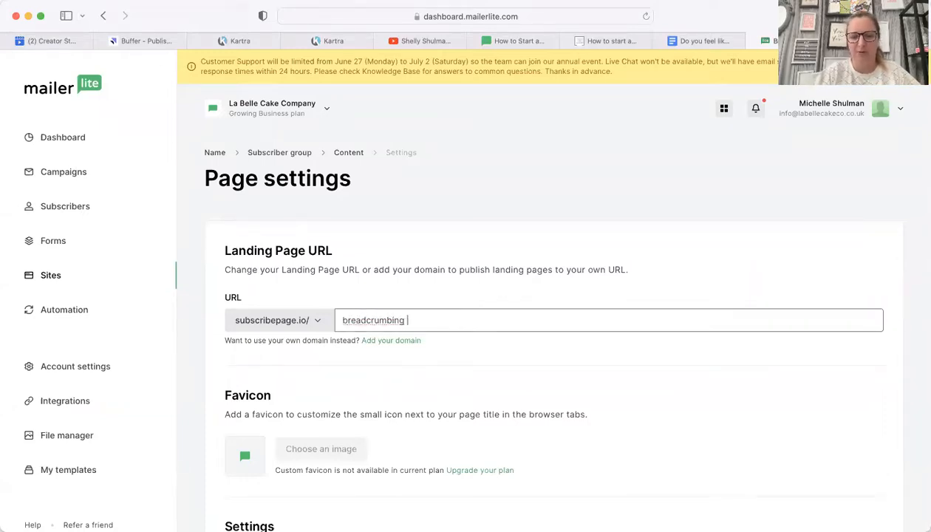
{"action": "type", "text": "workshop"}
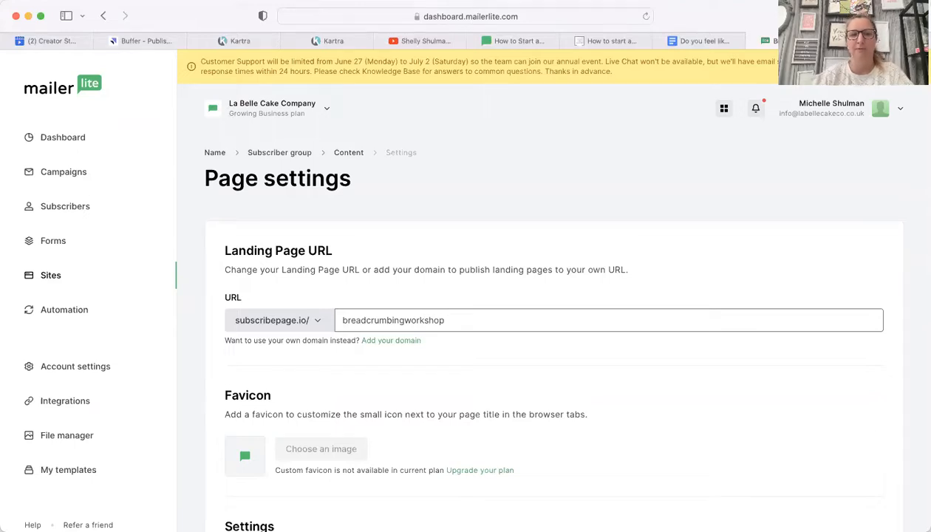
{"action": "scroll", "coordinate": [331, 416], "scroll_direction": "down", "scroll_amount": 10}
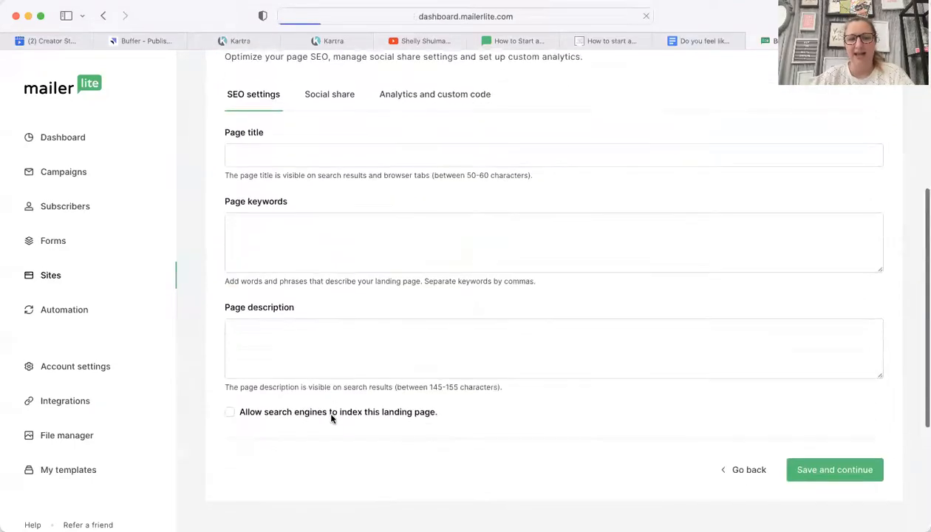
{"action": "left_click", "coordinate": [836, 470]}
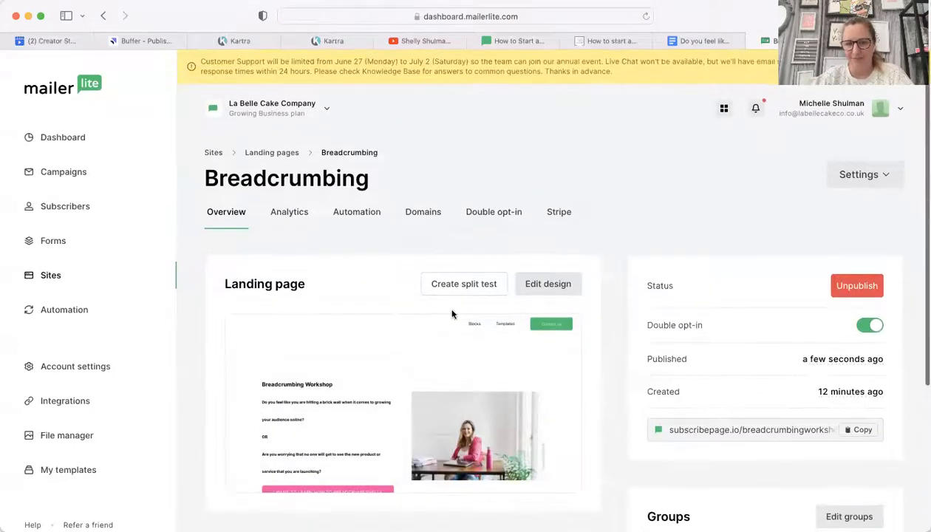
Step: Reopen the landing page settings, review the Social share options, and save back to the overview
{"action": "scroll", "coordinate": [631, 325], "scroll_direction": "down", "scroll_amount": 3}
{"action": "scroll", "coordinate": [631, 325], "scroll_direction": "up", "scroll_amount": 2}
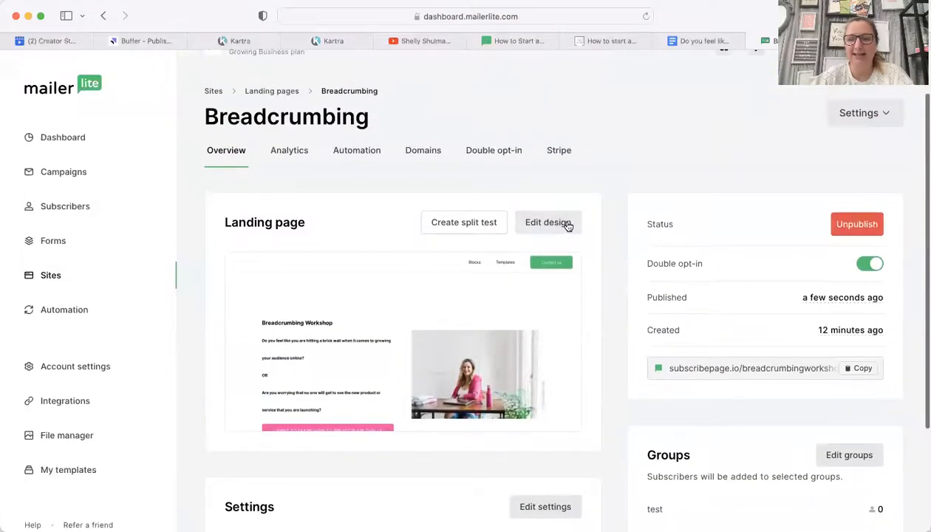
{"action": "scroll", "coordinate": [633, 358], "scroll_direction": "down", "scroll_amount": 2}
{"action": "left_click", "coordinate": [558, 360]}
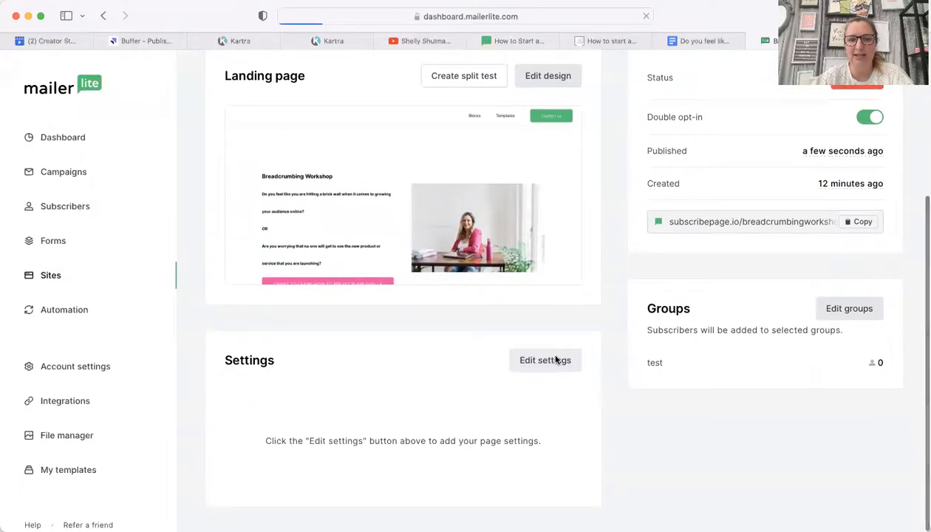
{"action": "scroll", "coordinate": [555, 358], "scroll_direction": "down", "scroll_amount": 3}
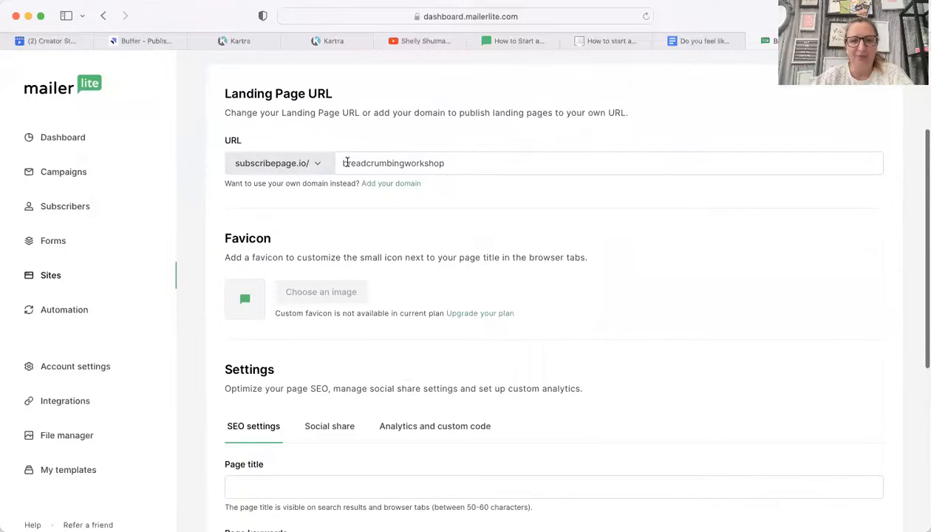
{"action": "scroll", "coordinate": [438, 343], "scroll_direction": "down", "scroll_amount": 2}
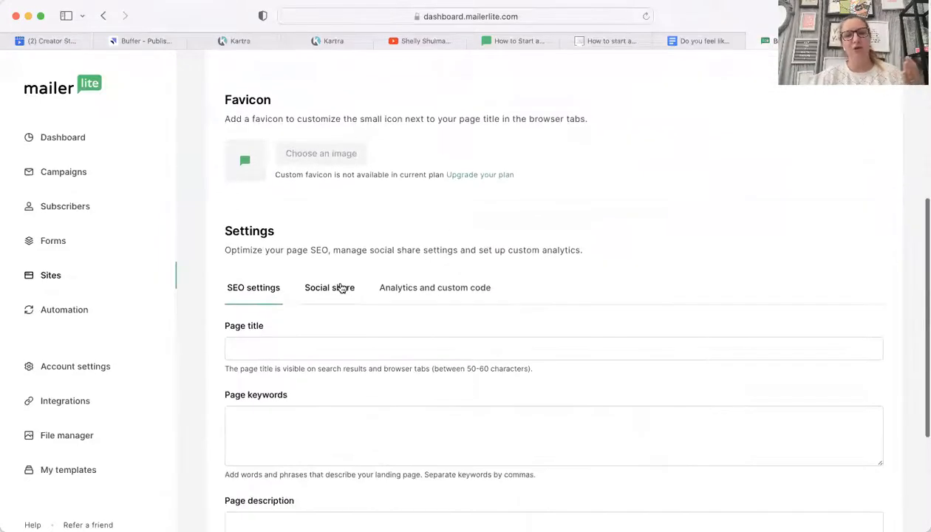
{"action": "left_click", "coordinate": [341, 288]}
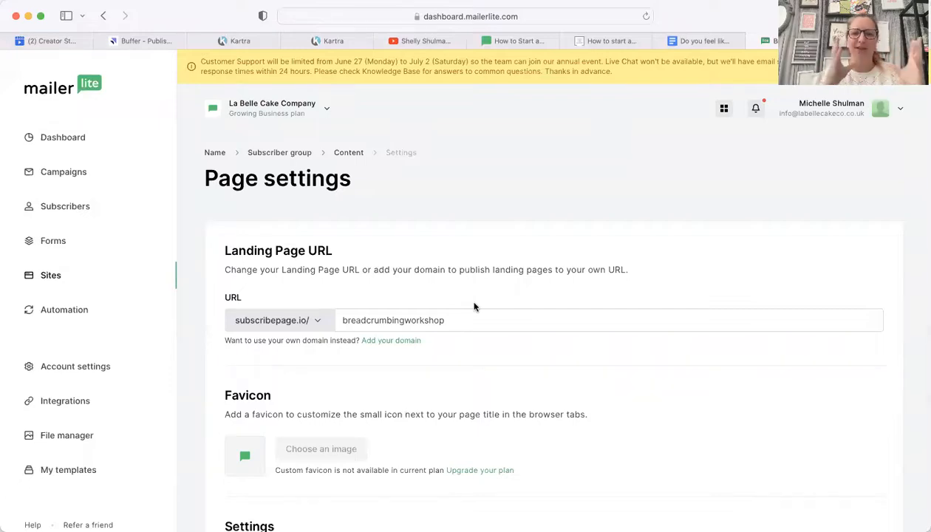
{"action": "scroll", "coordinate": [474, 307], "scroll_direction": "down", "scroll_amount": 10}
{"action": "scroll", "coordinate": [510, 381], "scroll_direction": "up", "scroll_amount": 5}
{"action": "scroll", "coordinate": [509, 380], "scroll_direction": "down", "scroll_amount": 3}
{"action": "left_click", "coordinate": [865, 476]}
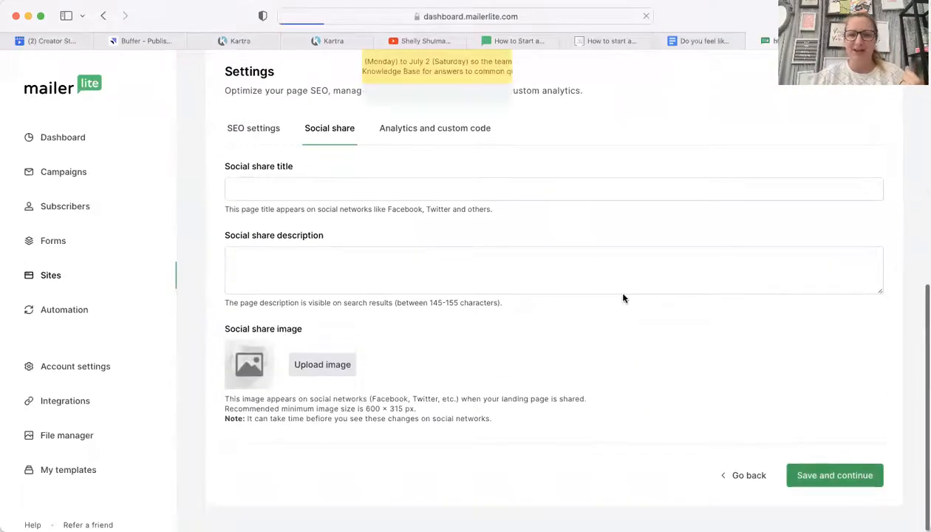
Step: Turn off double opt-in, copy the page link, and paste it into the Stripe tab's address bar
{"action": "scroll", "coordinate": [592, 318], "scroll_direction": "down", "scroll_amount": 1}
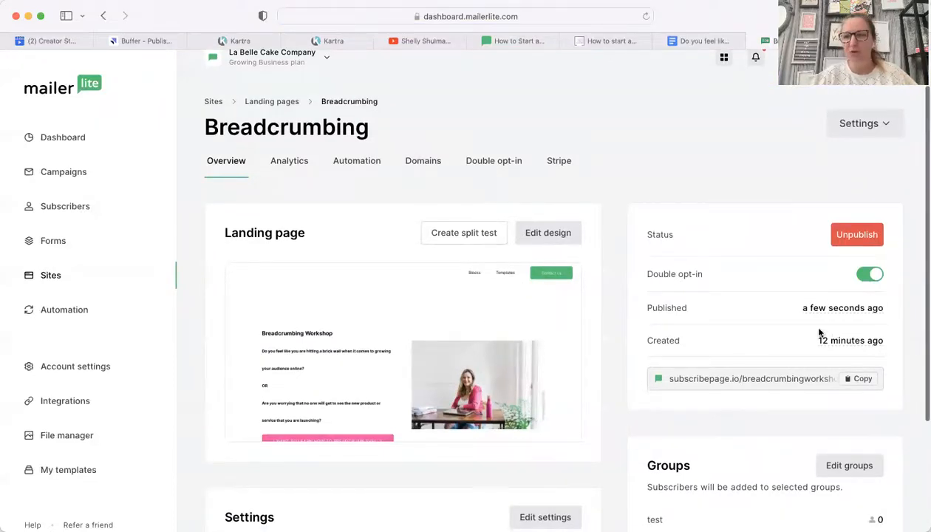
{"action": "left_click", "coordinate": [861, 276]}
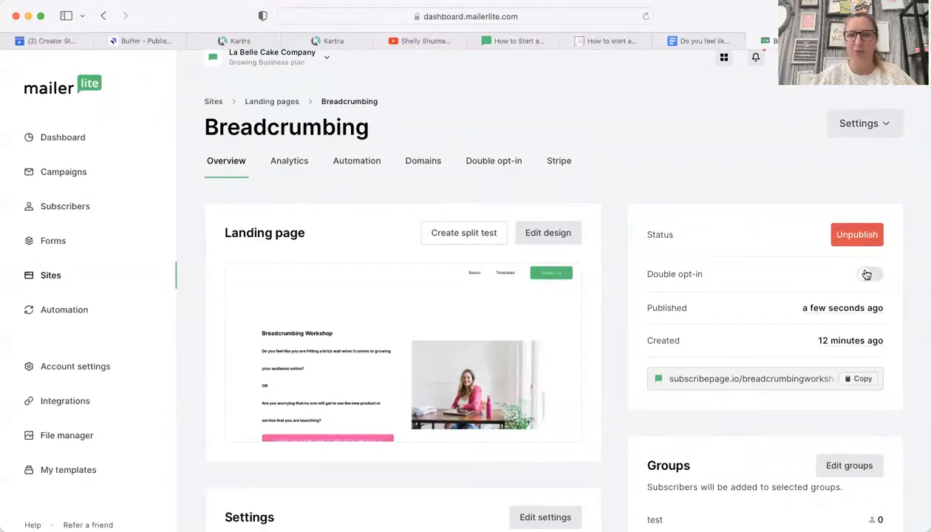
{"action": "left_click", "coordinate": [860, 381]}
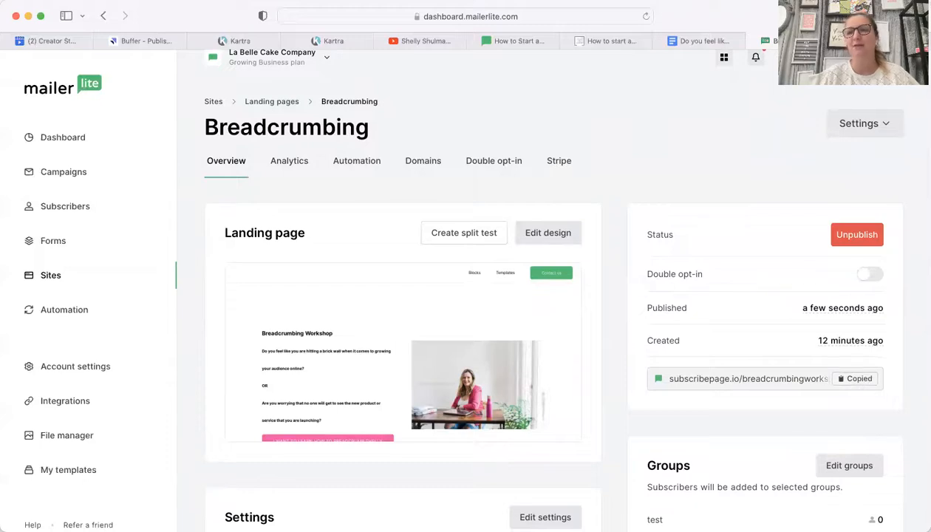
{"action": "left_click", "coordinate": [879, 41]}
{"action": "left_click", "coordinate": [606, 21]}
{"action": "key", "text": "super+v"}
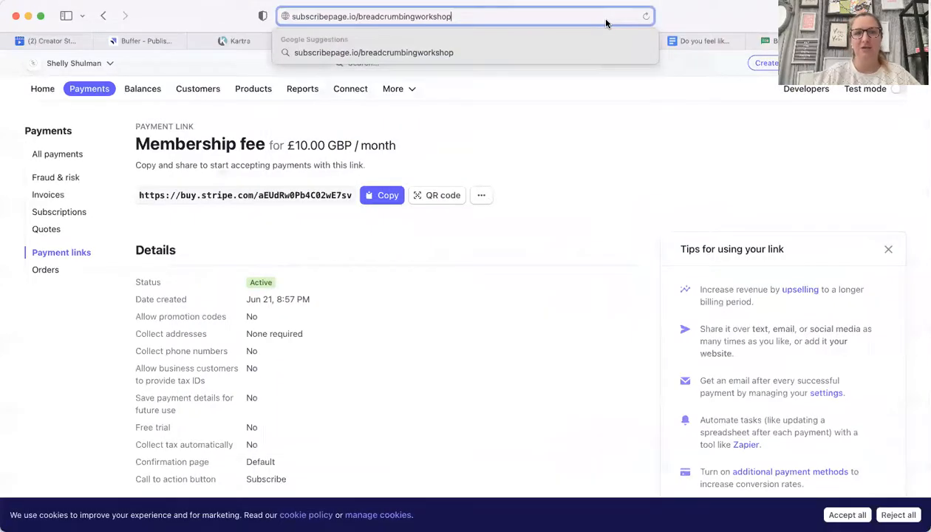
Step: Load the live landing page and test the pink button, which hits a server error
{"action": "key", "text": "Return"}
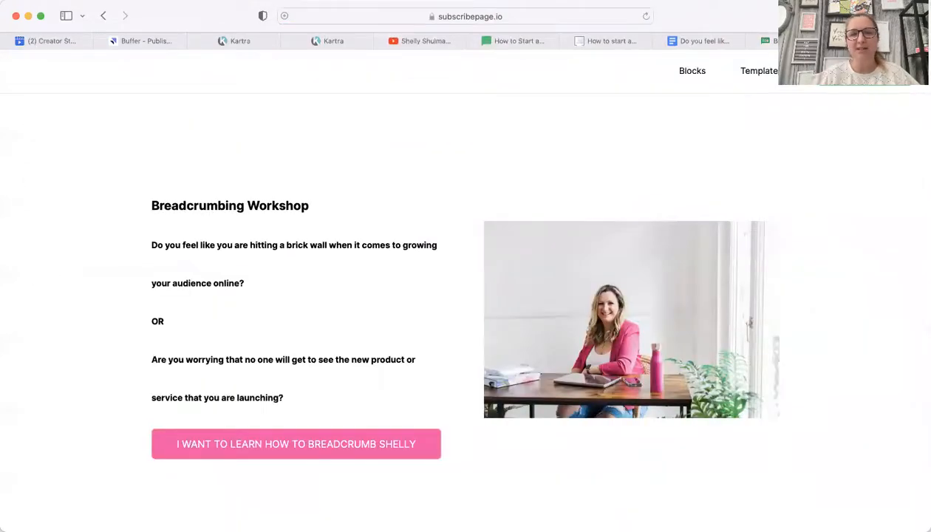
{"action": "scroll", "coordinate": [555, 141], "scroll_direction": "down", "scroll_amount": 3}
{"action": "left_click", "coordinate": [330, 360]}
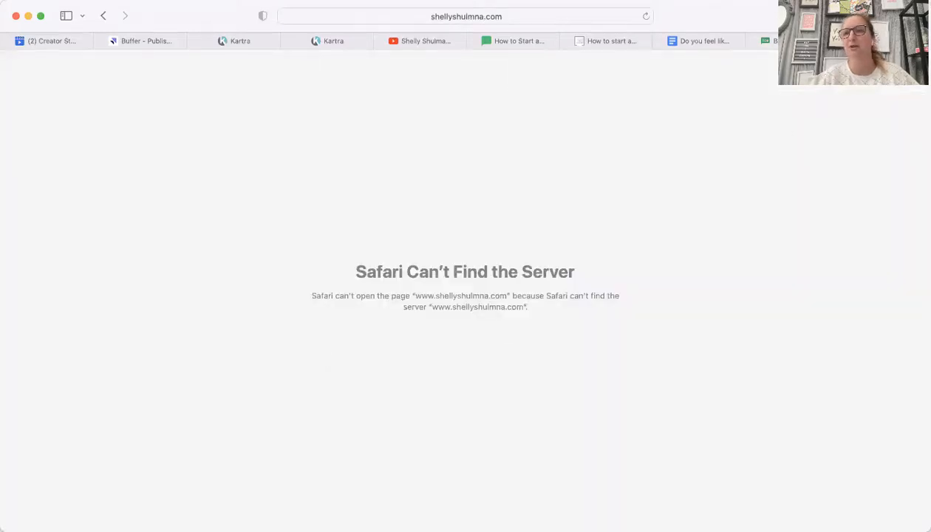
{"action": "left_click", "coordinate": [102, 15]}
Step: Confirm the lower button opens Stripe's £10.00-per-month Membership fee checkout, then return to MailerLite
{"action": "scroll", "coordinate": [382, 312], "scroll_direction": "down", "scroll_amount": 5}
{"action": "scroll", "coordinate": [369, 296], "scroll_direction": "up", "scroll_amount": 3}
{"action": "scroll", "coordinate": [410, 286], "scroll_direction": "down", "scroll_amount": 12}
{"action": "scroll", "coordinate": [440, 319], "scroll_direction": "down", "scroll_amount": 2}
{"action": "left_click", "coordinate": [465, 339]}
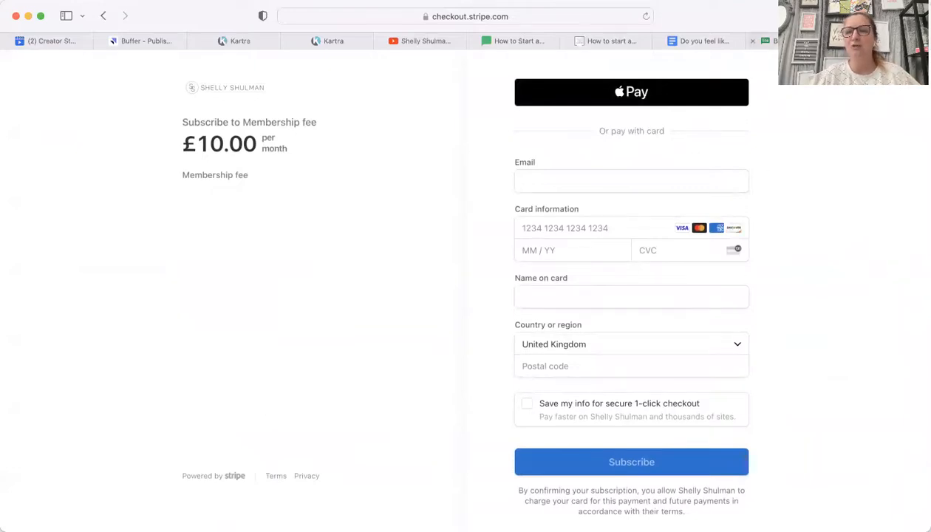
{"action": "left_click", "coordinate": [769, 40]}
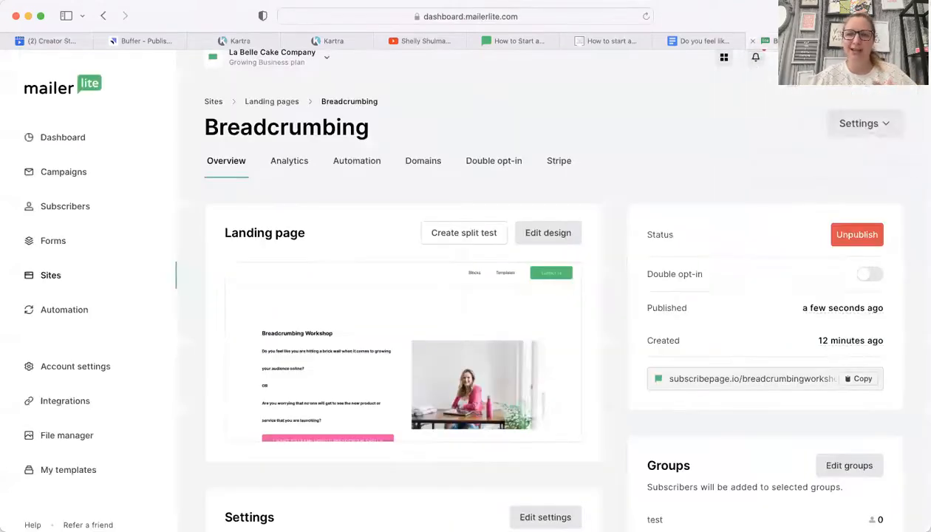